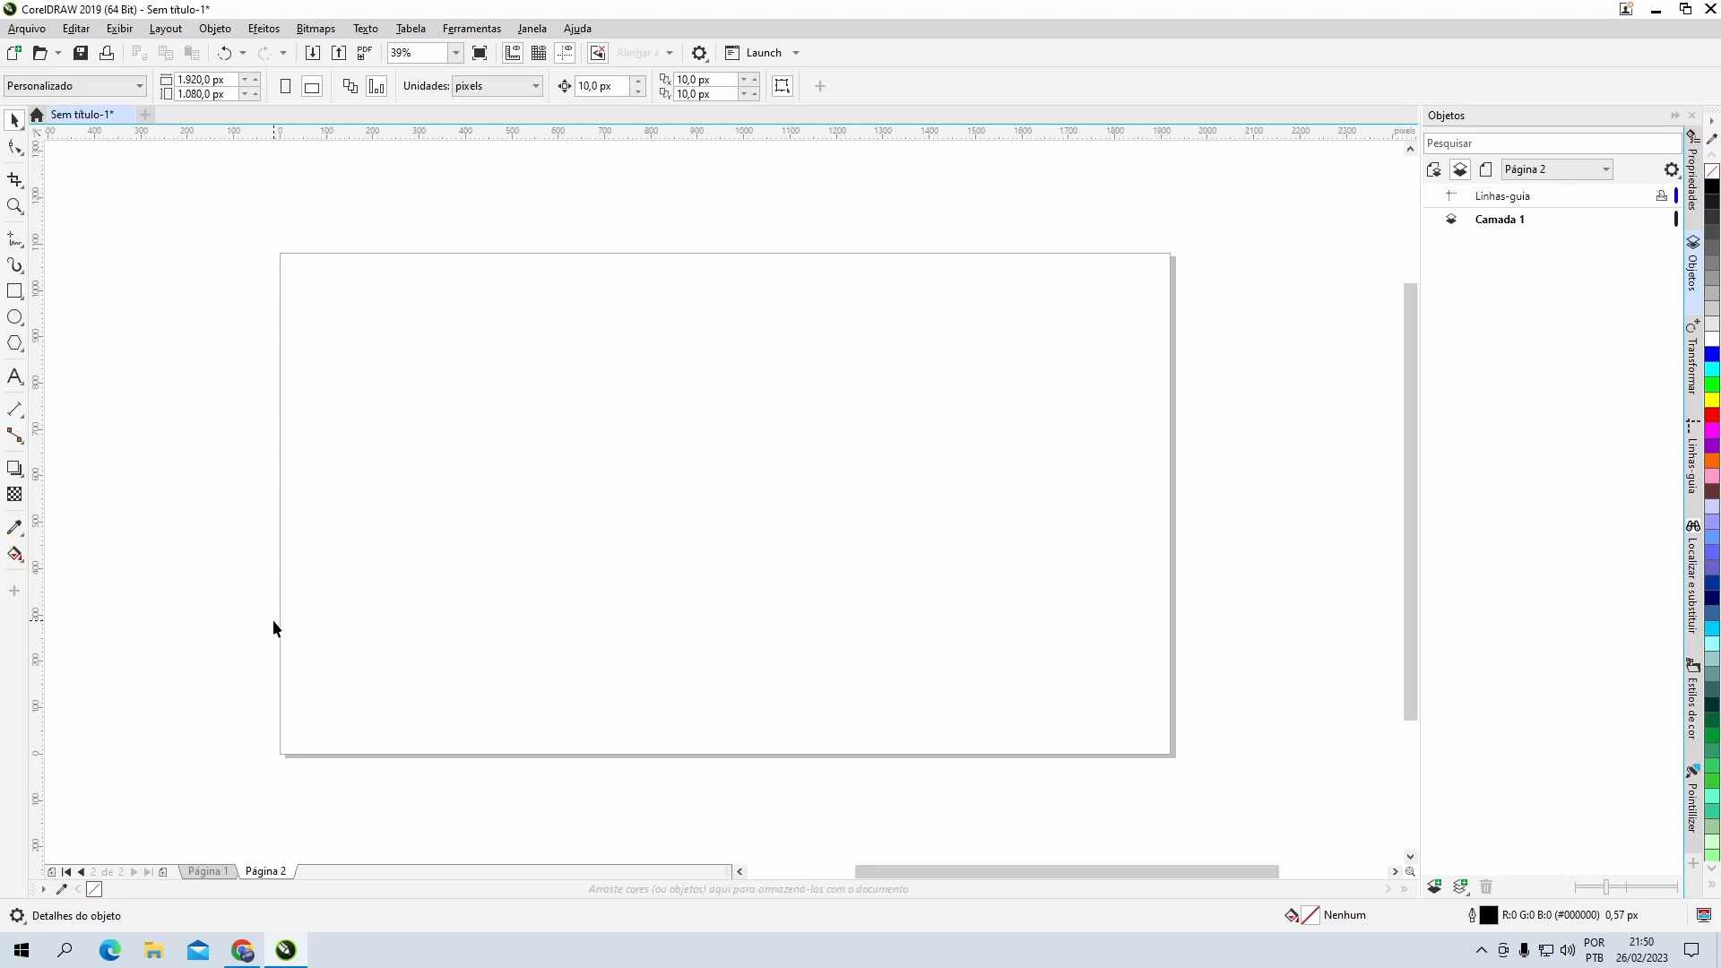
Step: On Página 1, nudge the single-line ALINHAMENTO text slightly down and move MARCAÇÃO beside the three-line text
{"action": "key", "text": "Page_Up"}
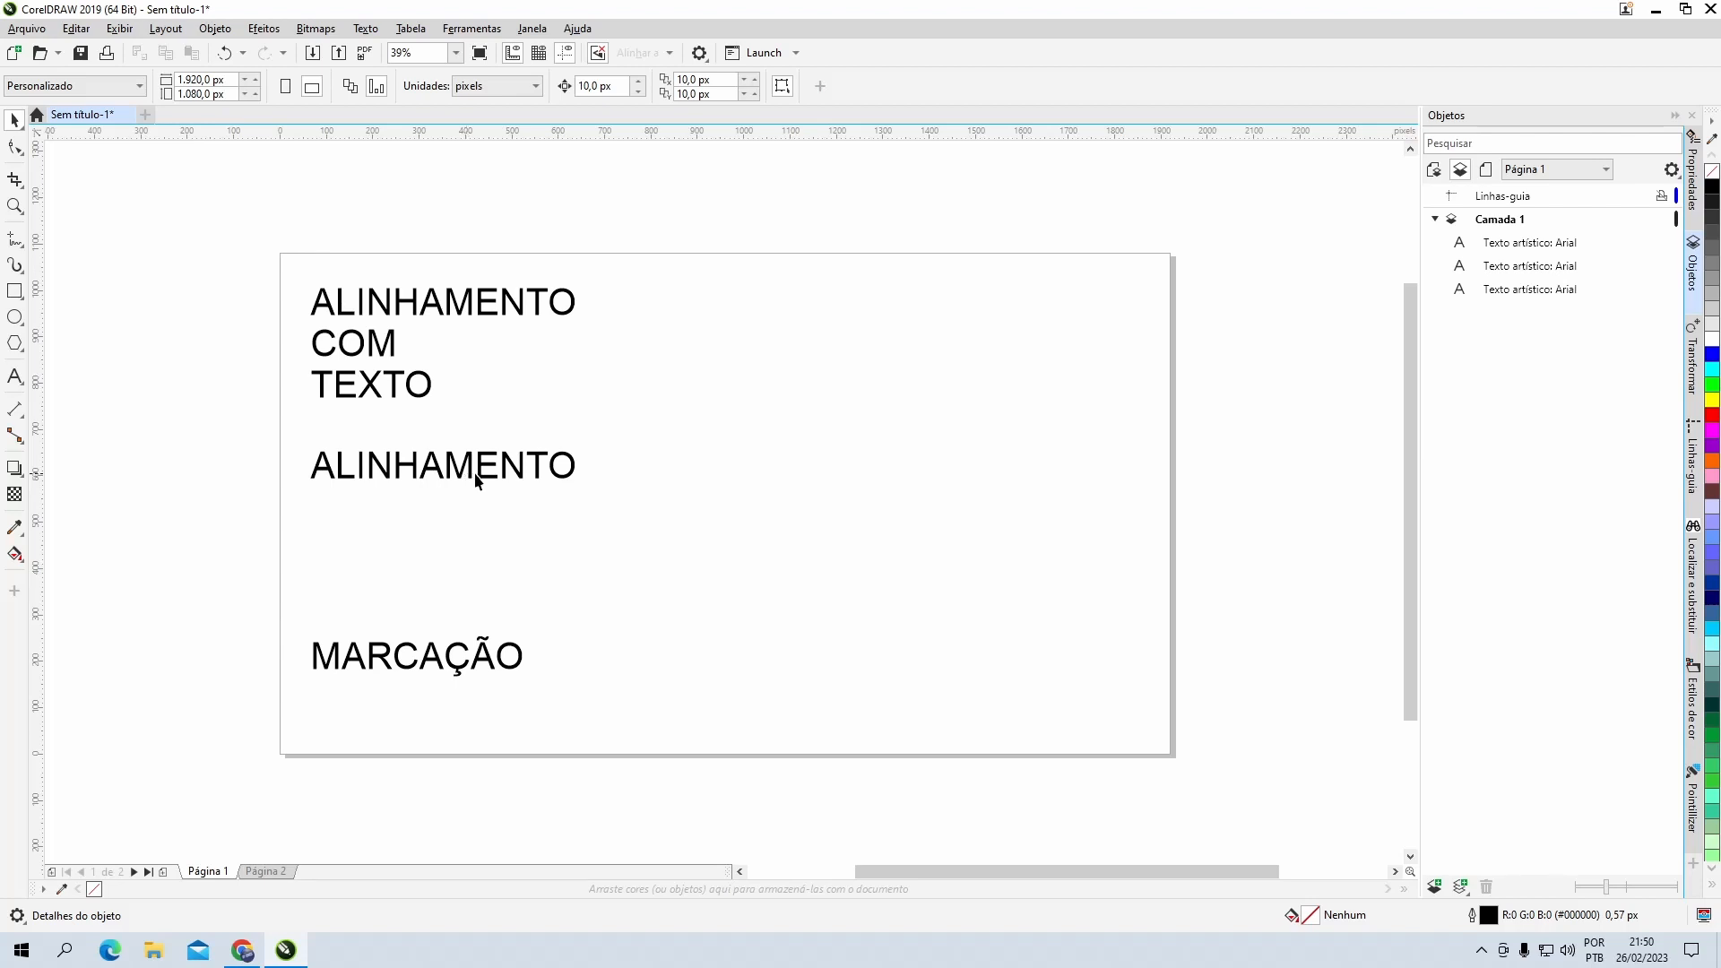
{"action": "left_click", "coordinate": [527, 471]}
{"action": "left_click_drag", "start_coordinate": [527, 471], "coordinate": [537, 488]}
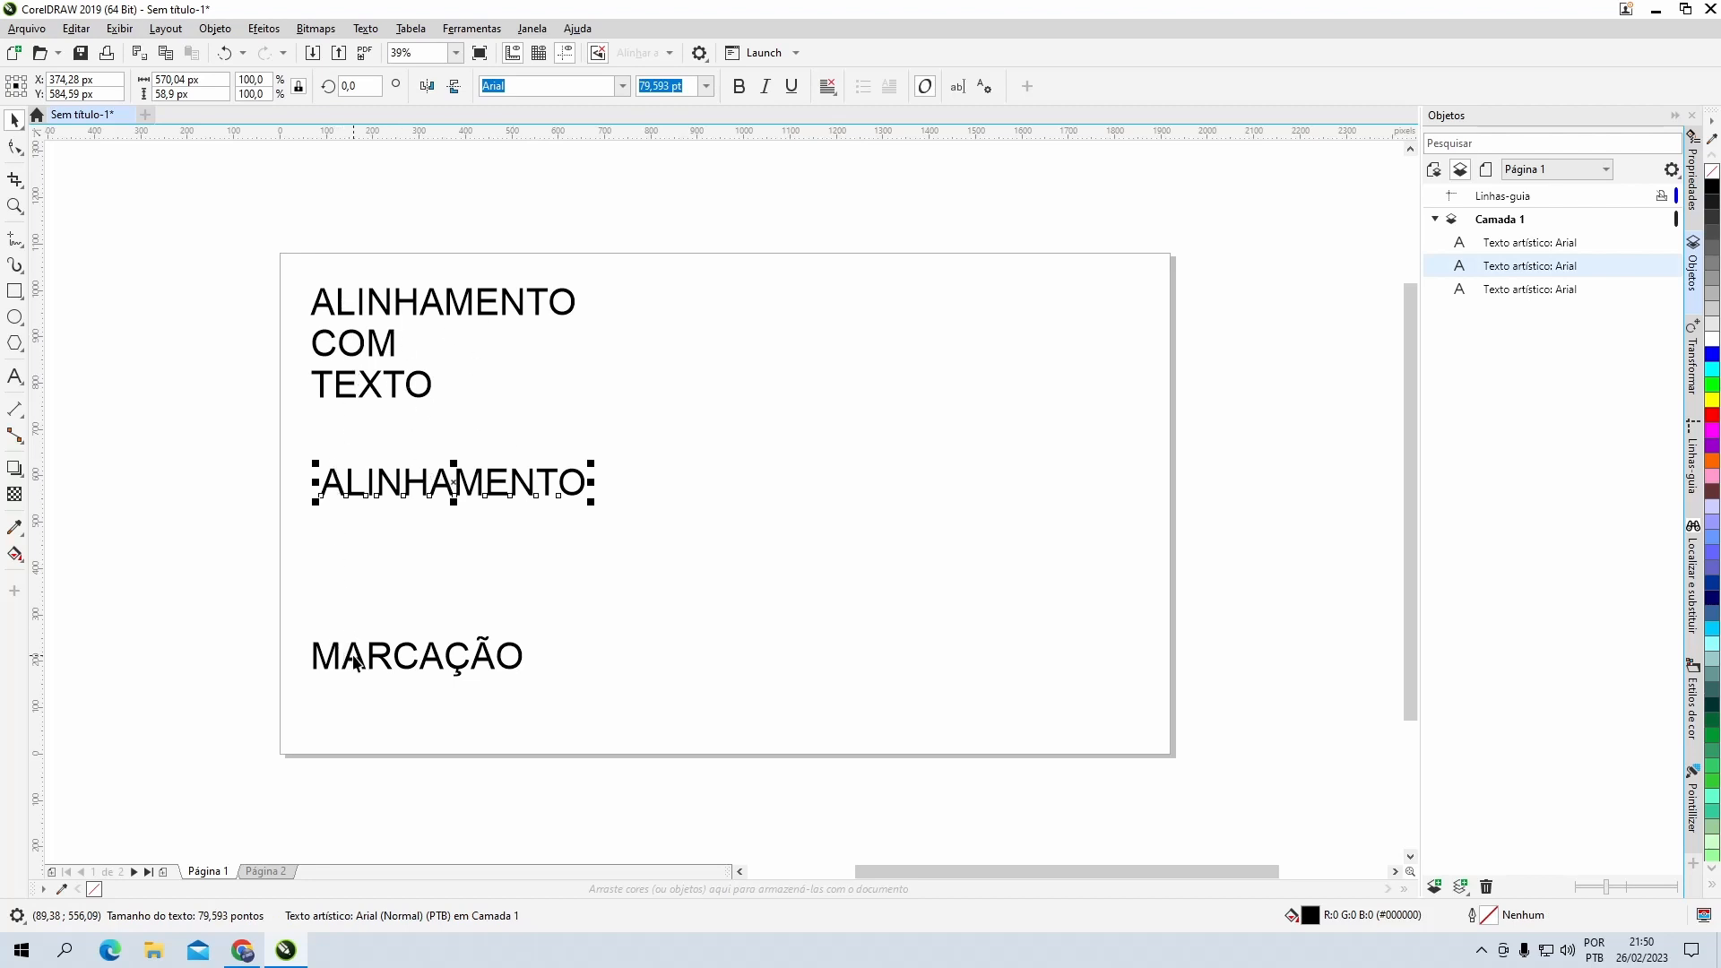
{"action": "left_click_drag", "start_coordinate": [413, 656], "coordinate": [741, 370]}
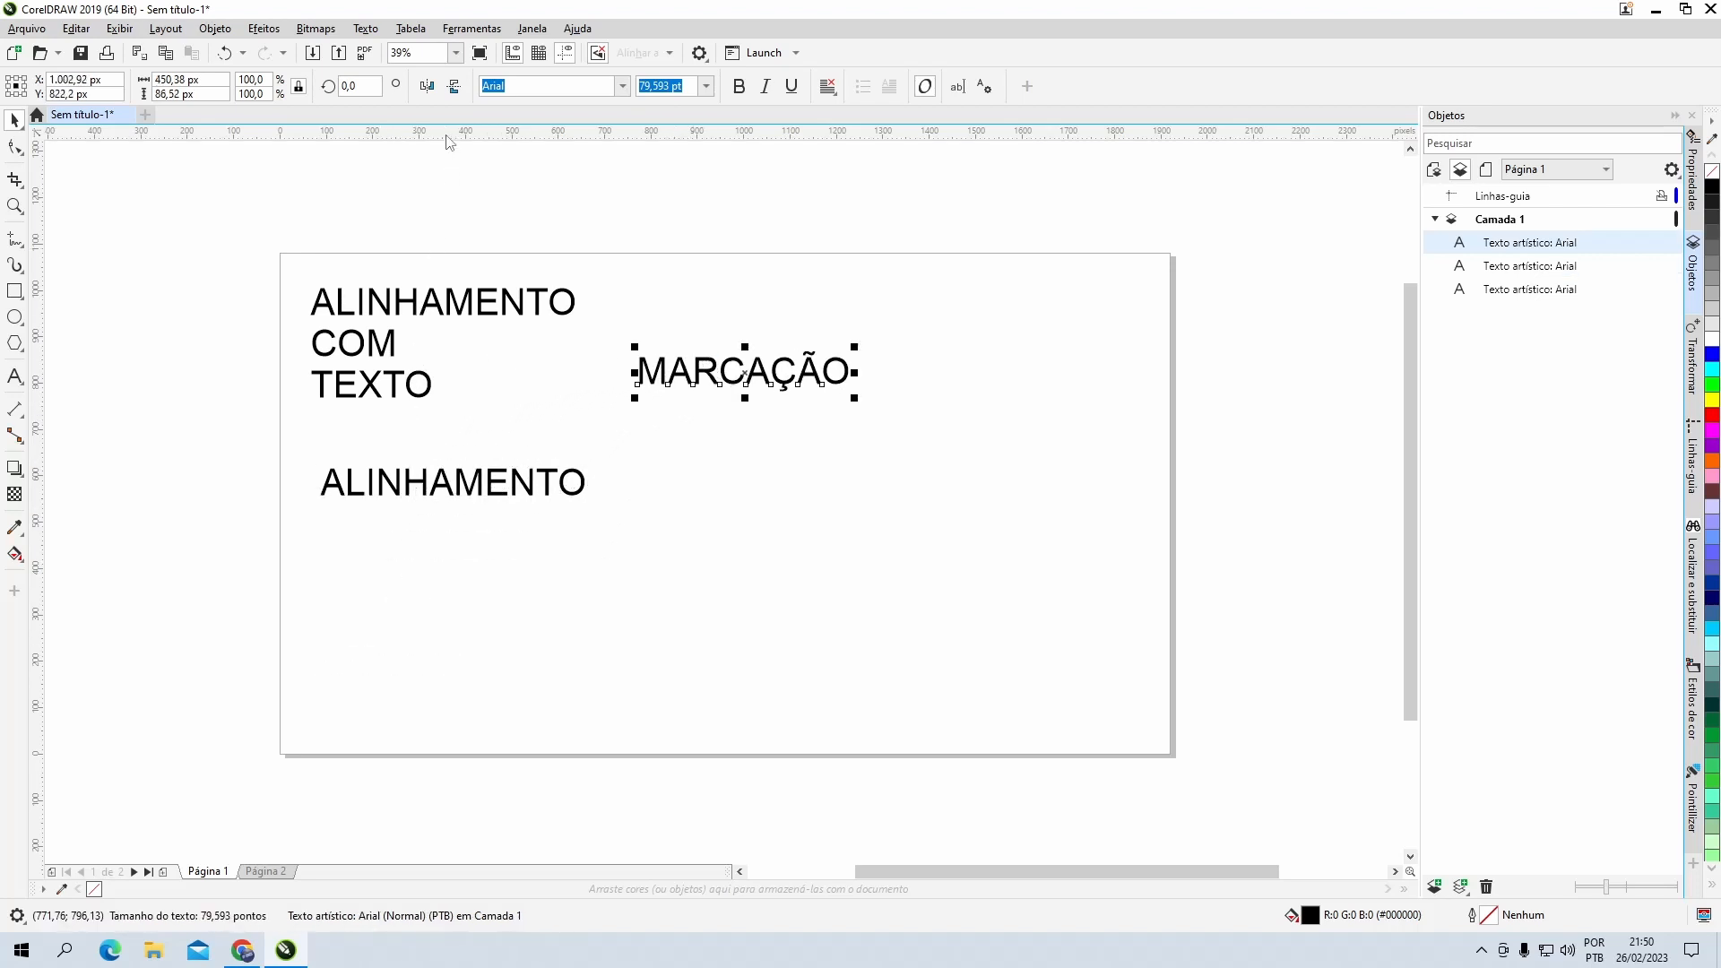
Step: Add a horizontal guideline at about Y 767 px along the baseline of the word TEXTO
{"action": "left_click_drag", "start_coordinate": [449, 141], "coordinate": [390, 399]}
{"action": "left_click", "coordinate": [362, 400]}
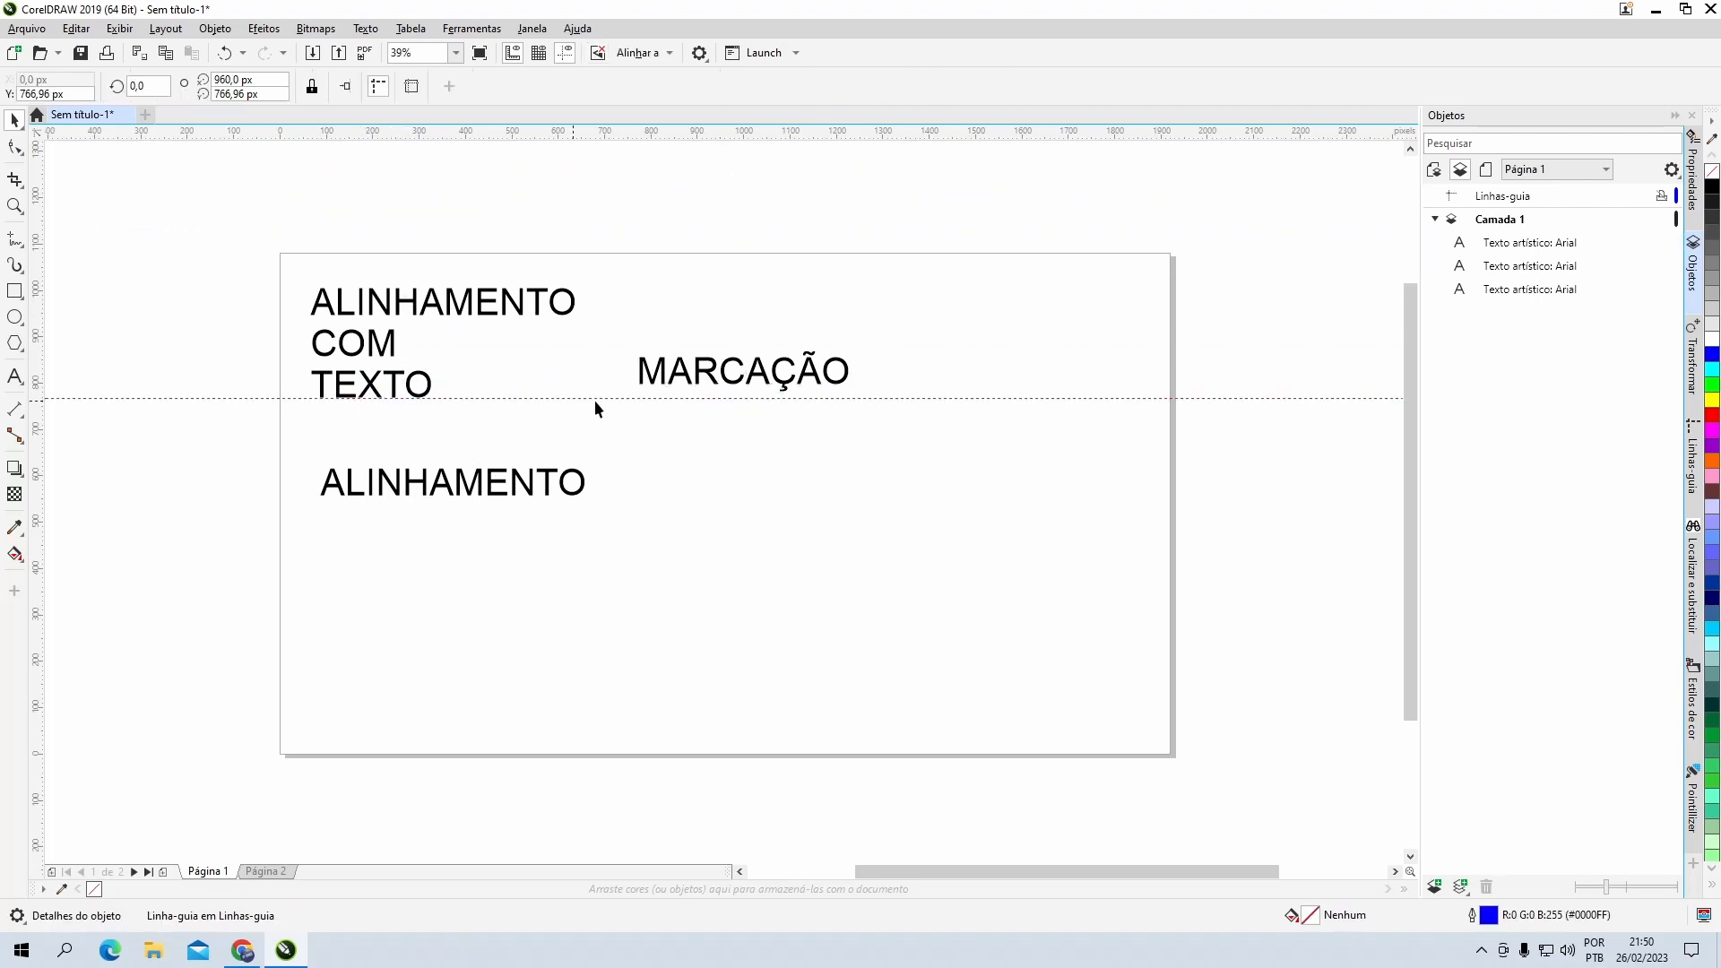
{"action": "left_click", "coordinate": [328, 411]}
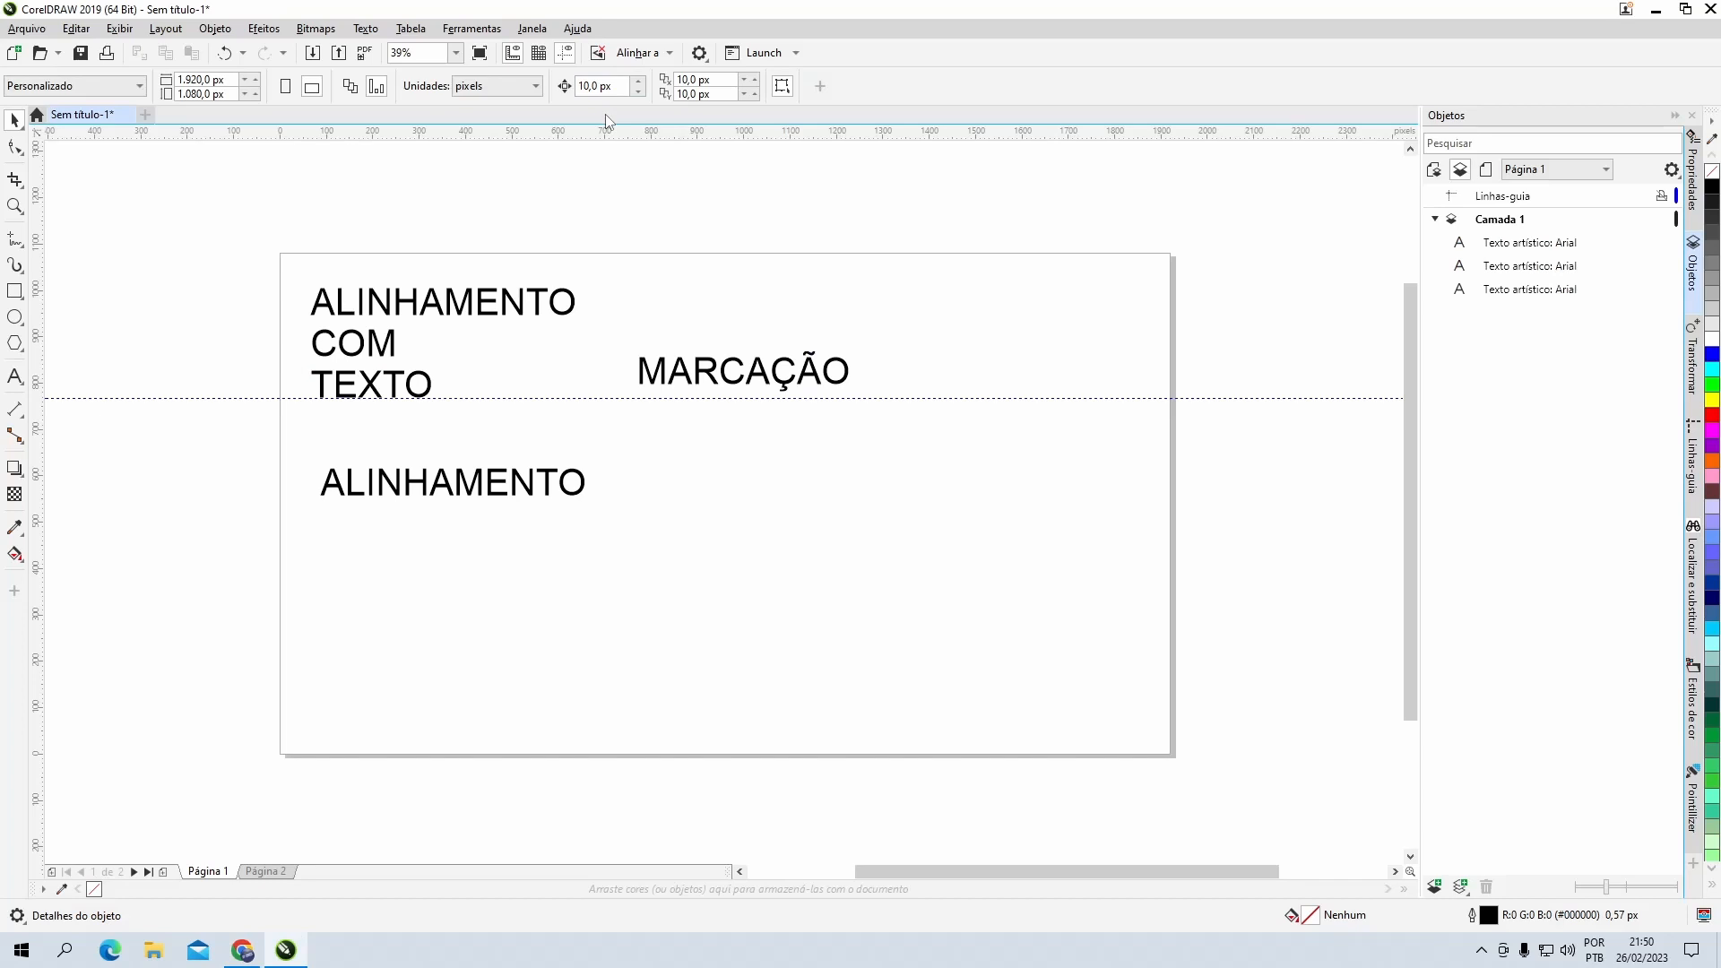
Step: Bottom-align MARCAÇÃO and the three-line text with Align and Distribute, using the text bounding box
{"action": "key", "text": "alt+q"}
{"action": "left_click_drag", "start_coordinate": [269, 265], "coordinate": [654, 394]}
{"action": "left_click_drag", "start_coordinate": [879, 423], "coordinate": [879, 422]}
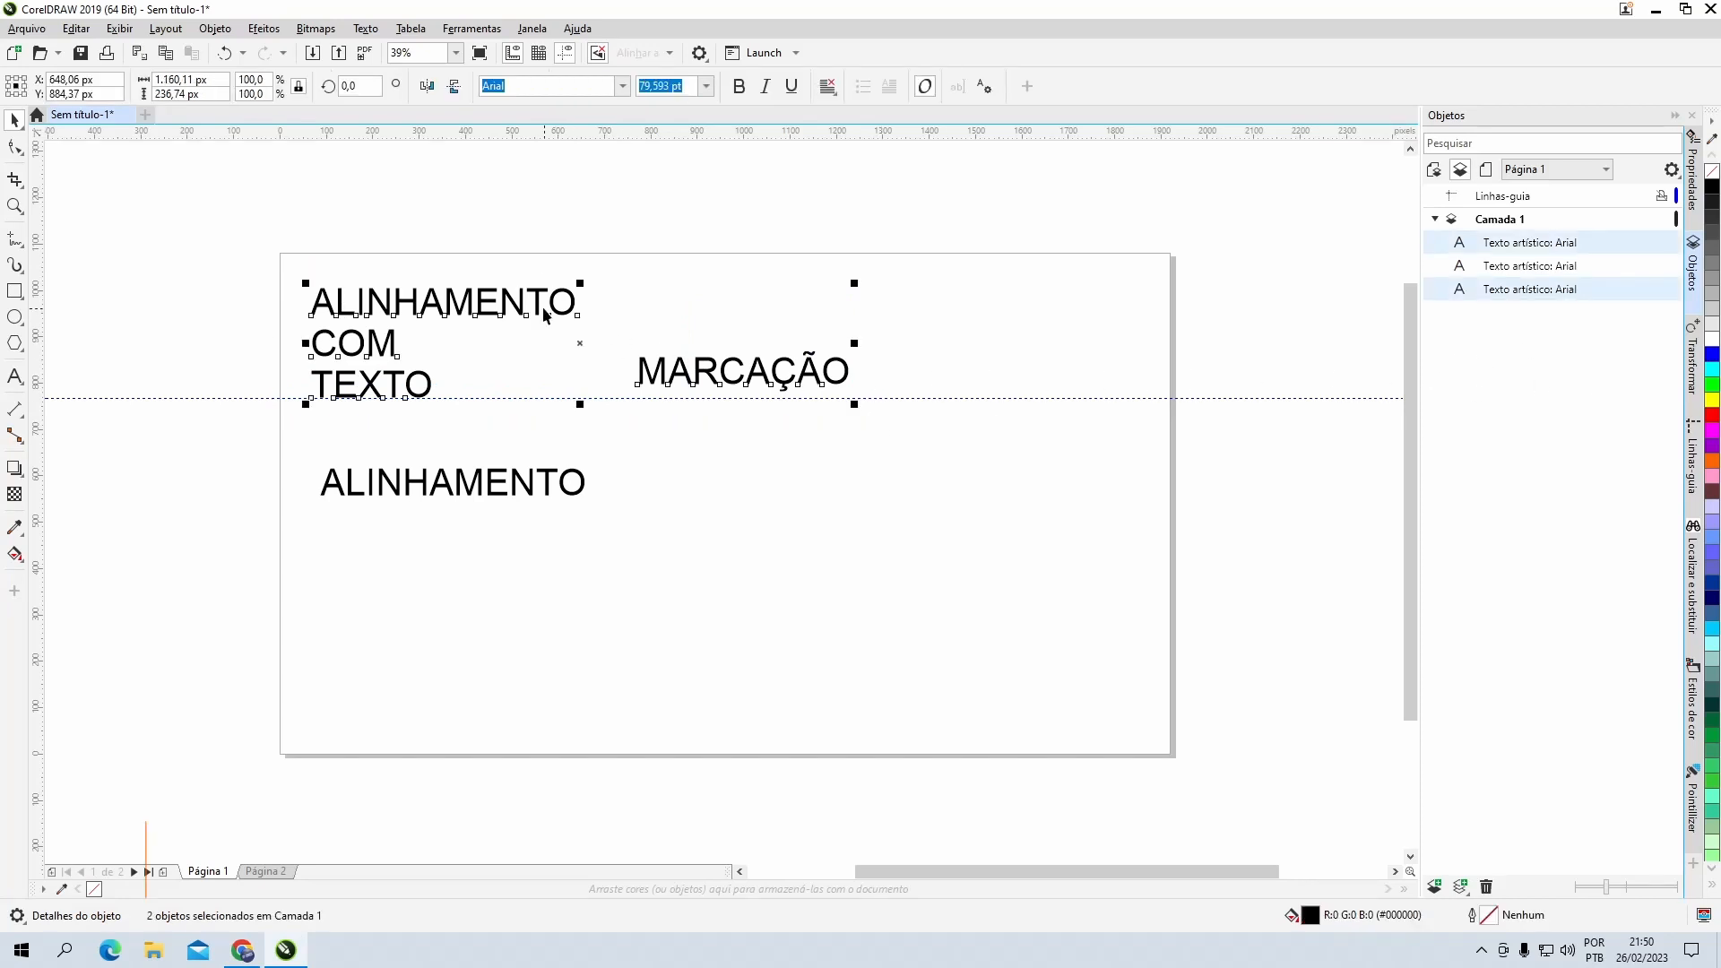
{"action": "left_click", "coordinate": [215, 28]}
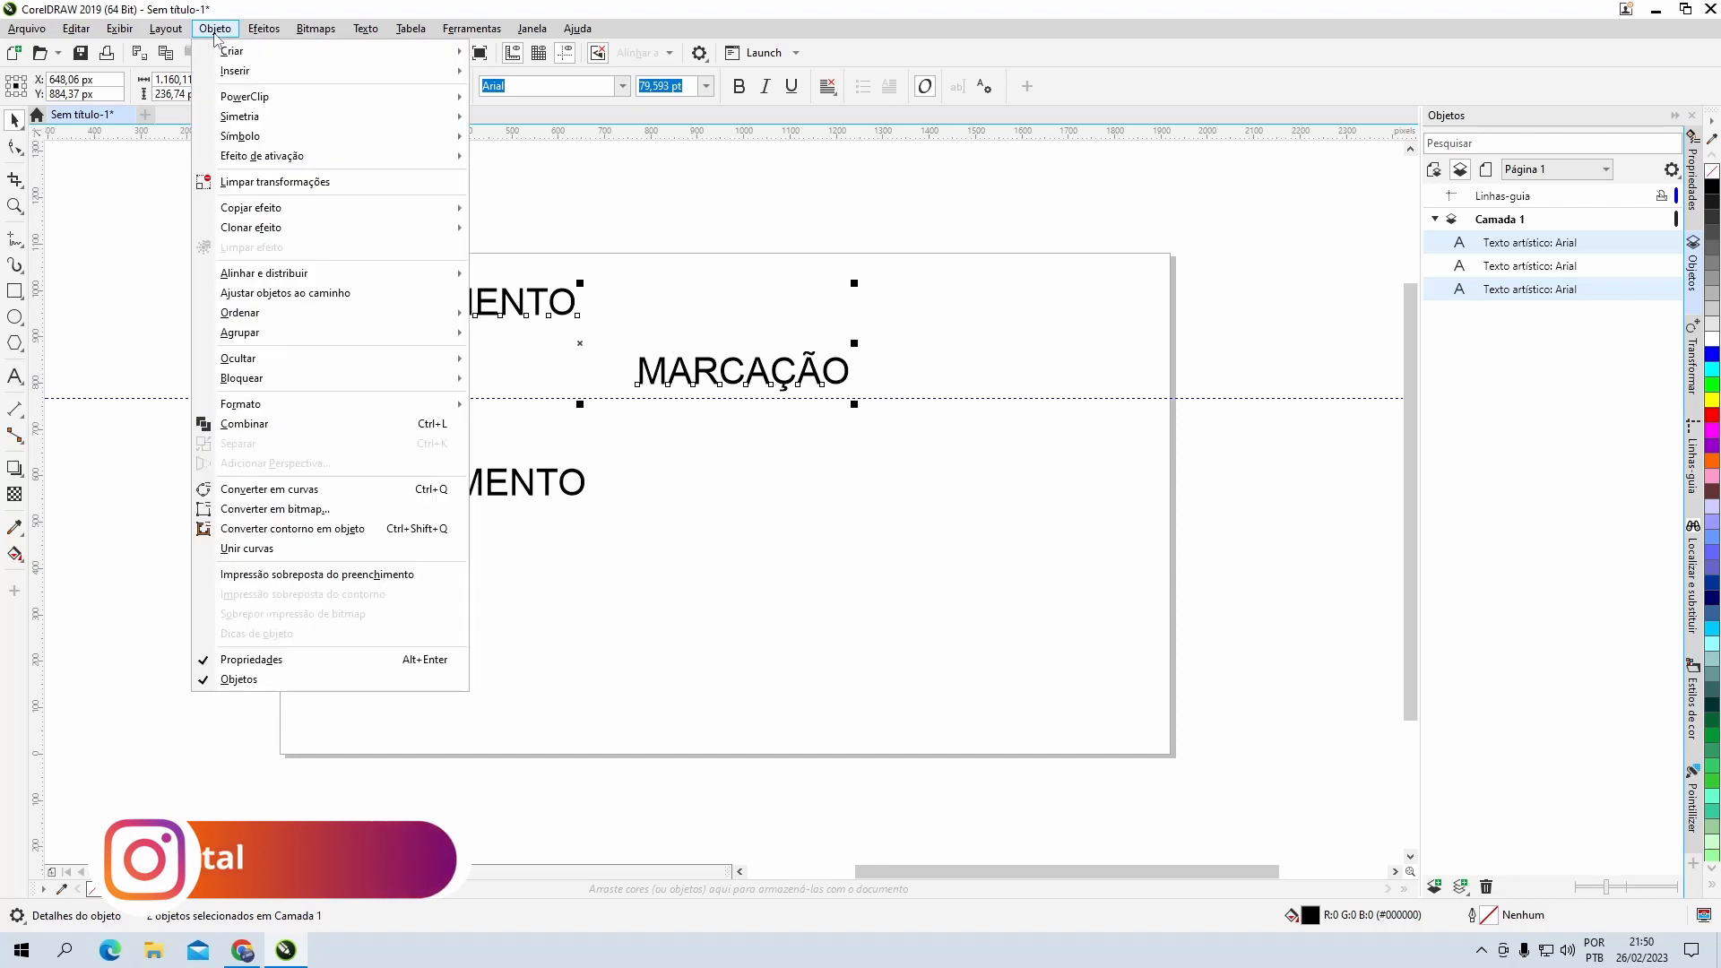
{"action": "mouse_move", "coordinate": [323, 273]}
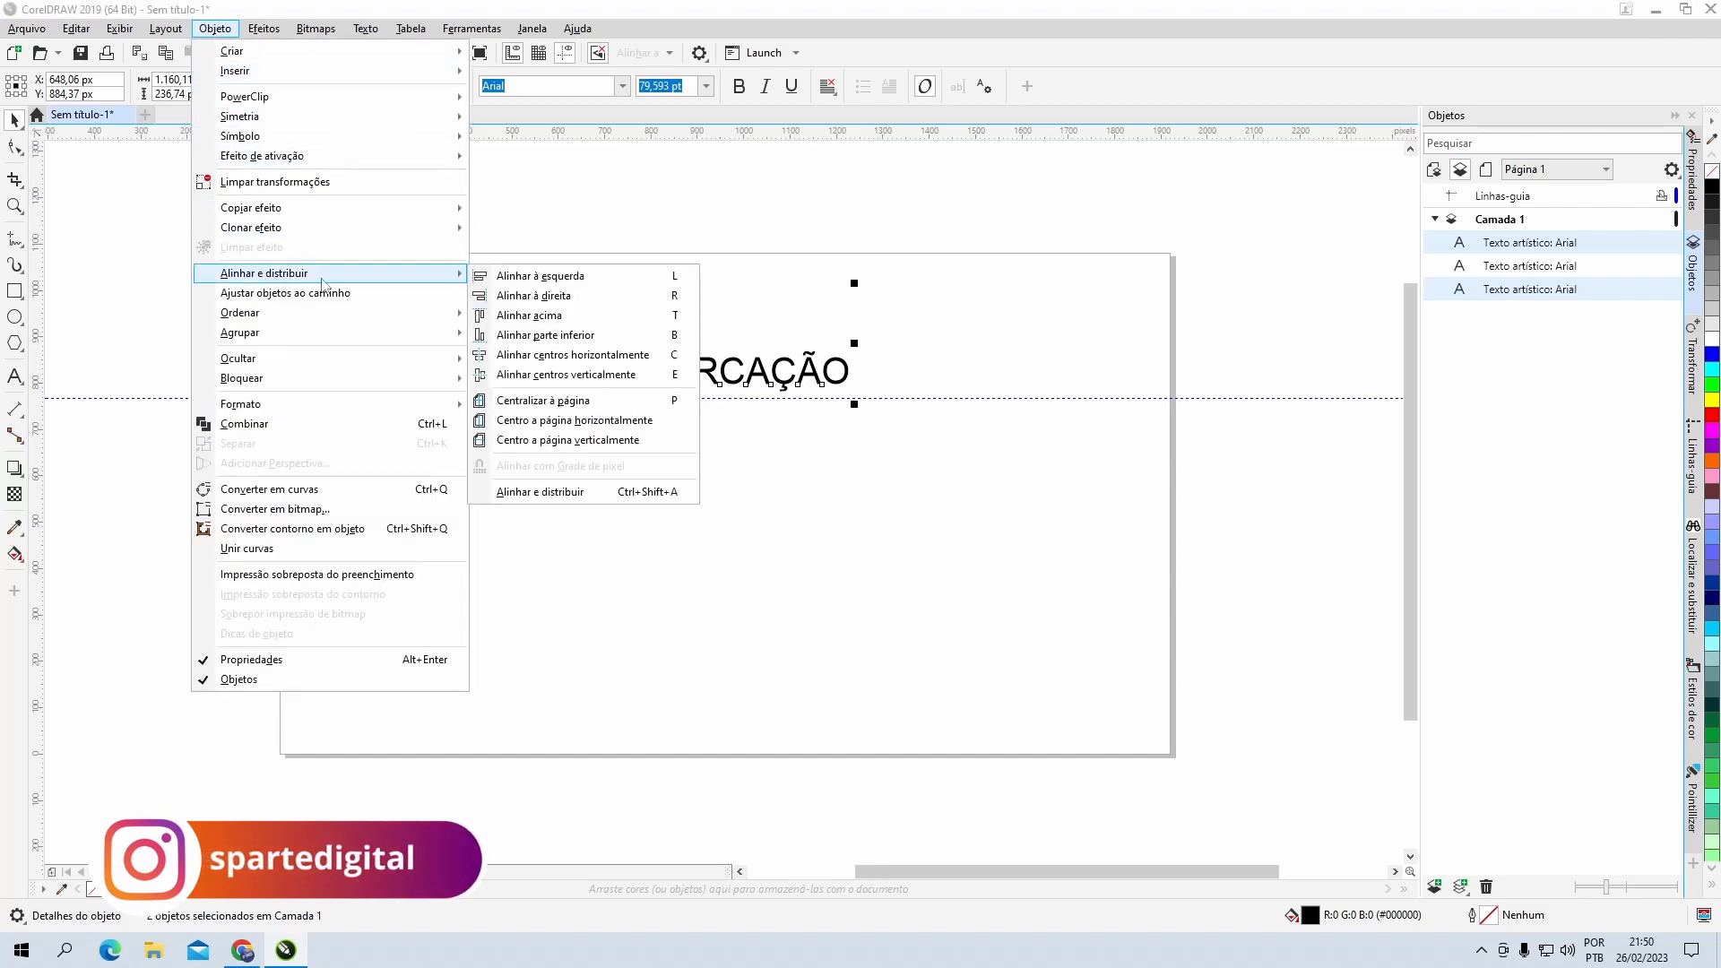
{"action": "left_click", "coordinate": [539, 491]}
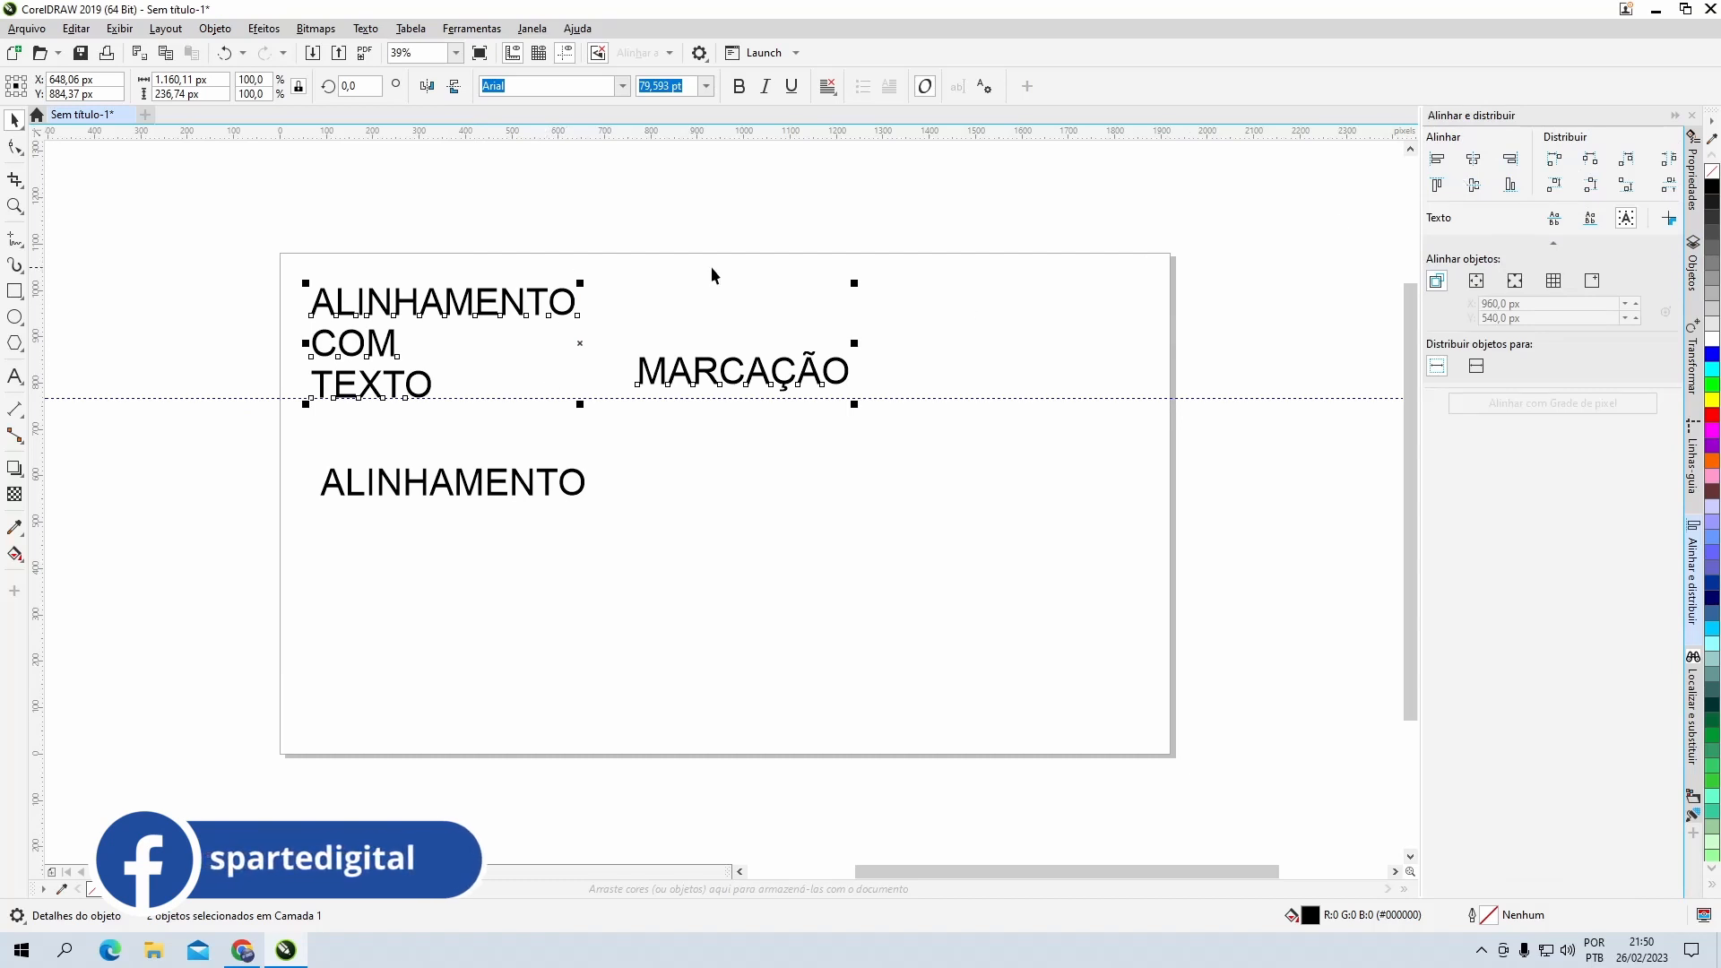
{"action": "left_click", "coordinate": [1511, 186]}
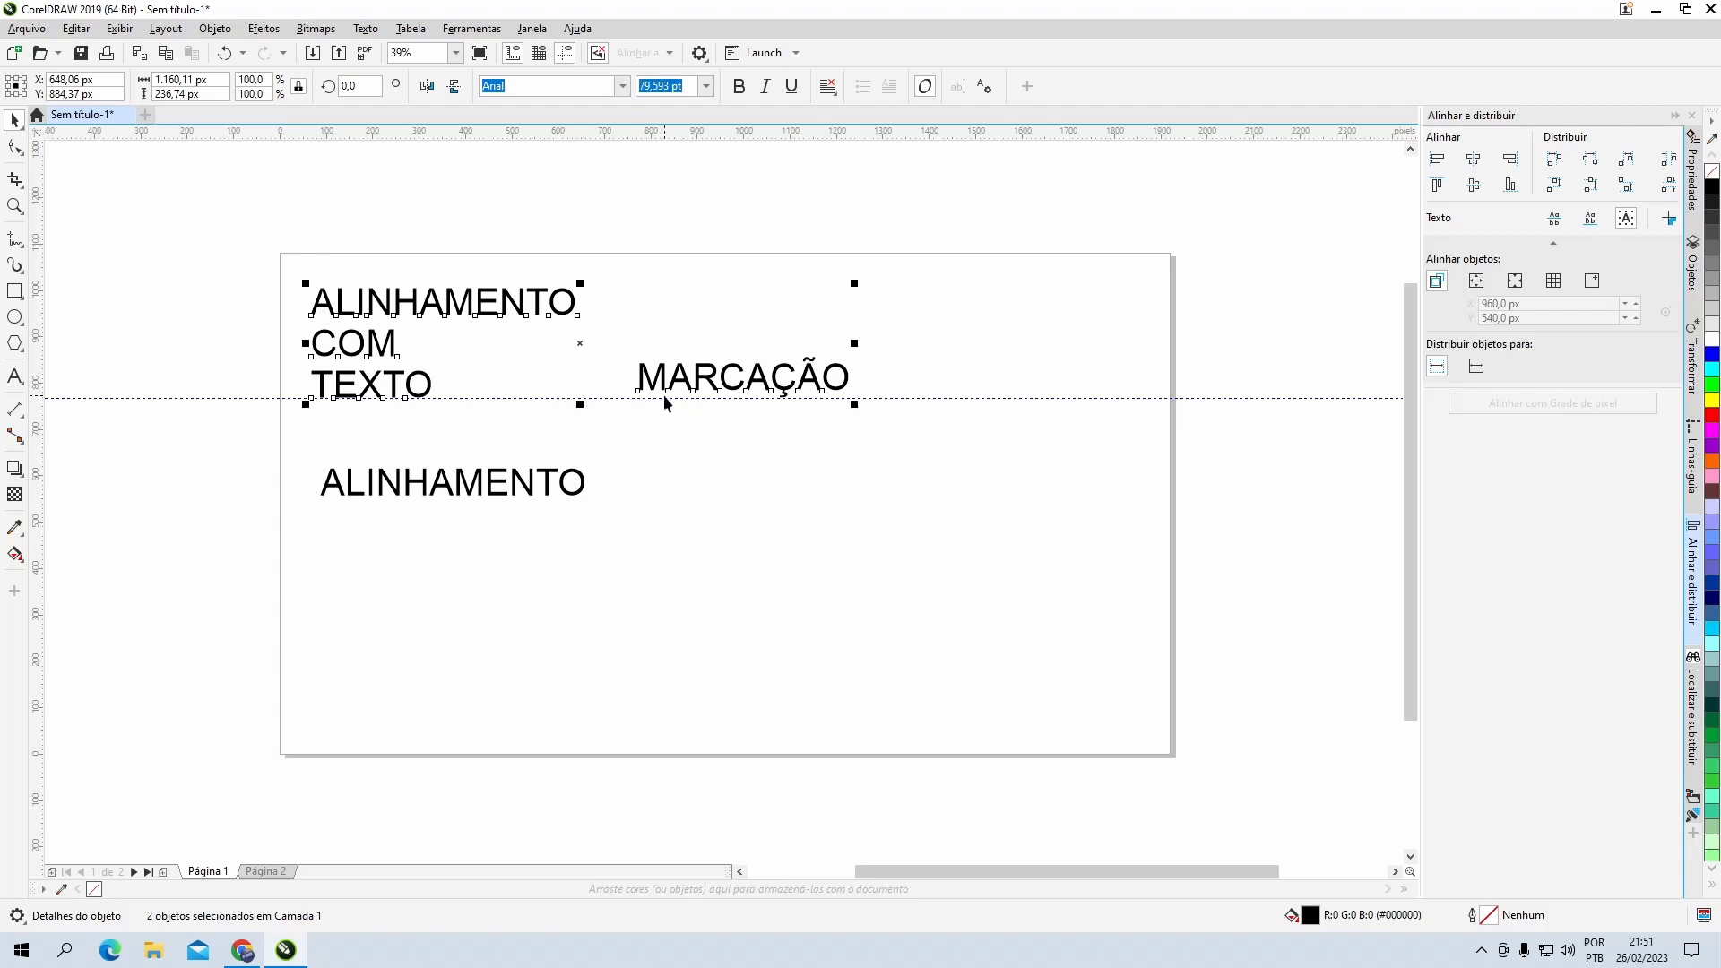
{"action": "left_click", "coordinate": [627, 441]}
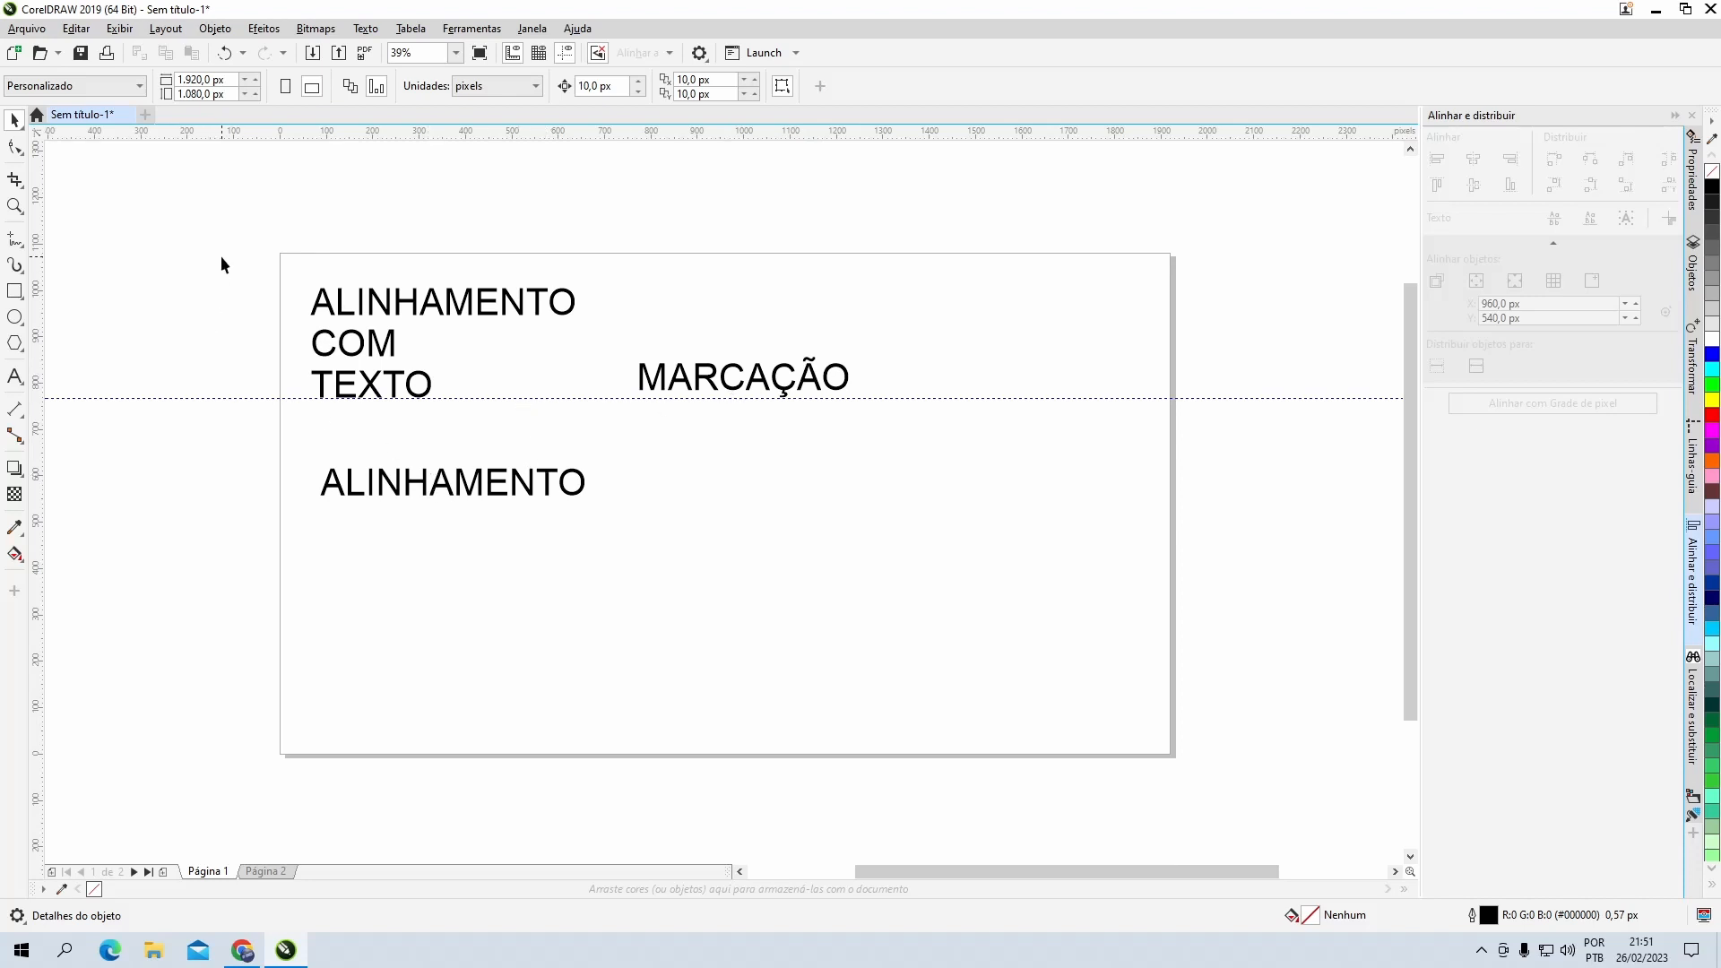
Step: Bottom-align MARCAÇÃO with the three-line text using the last line's baseline as the text reference
{"action": "left_click_drag", "start_coordinate": [928, 424], "coordinate": [922, 419]}
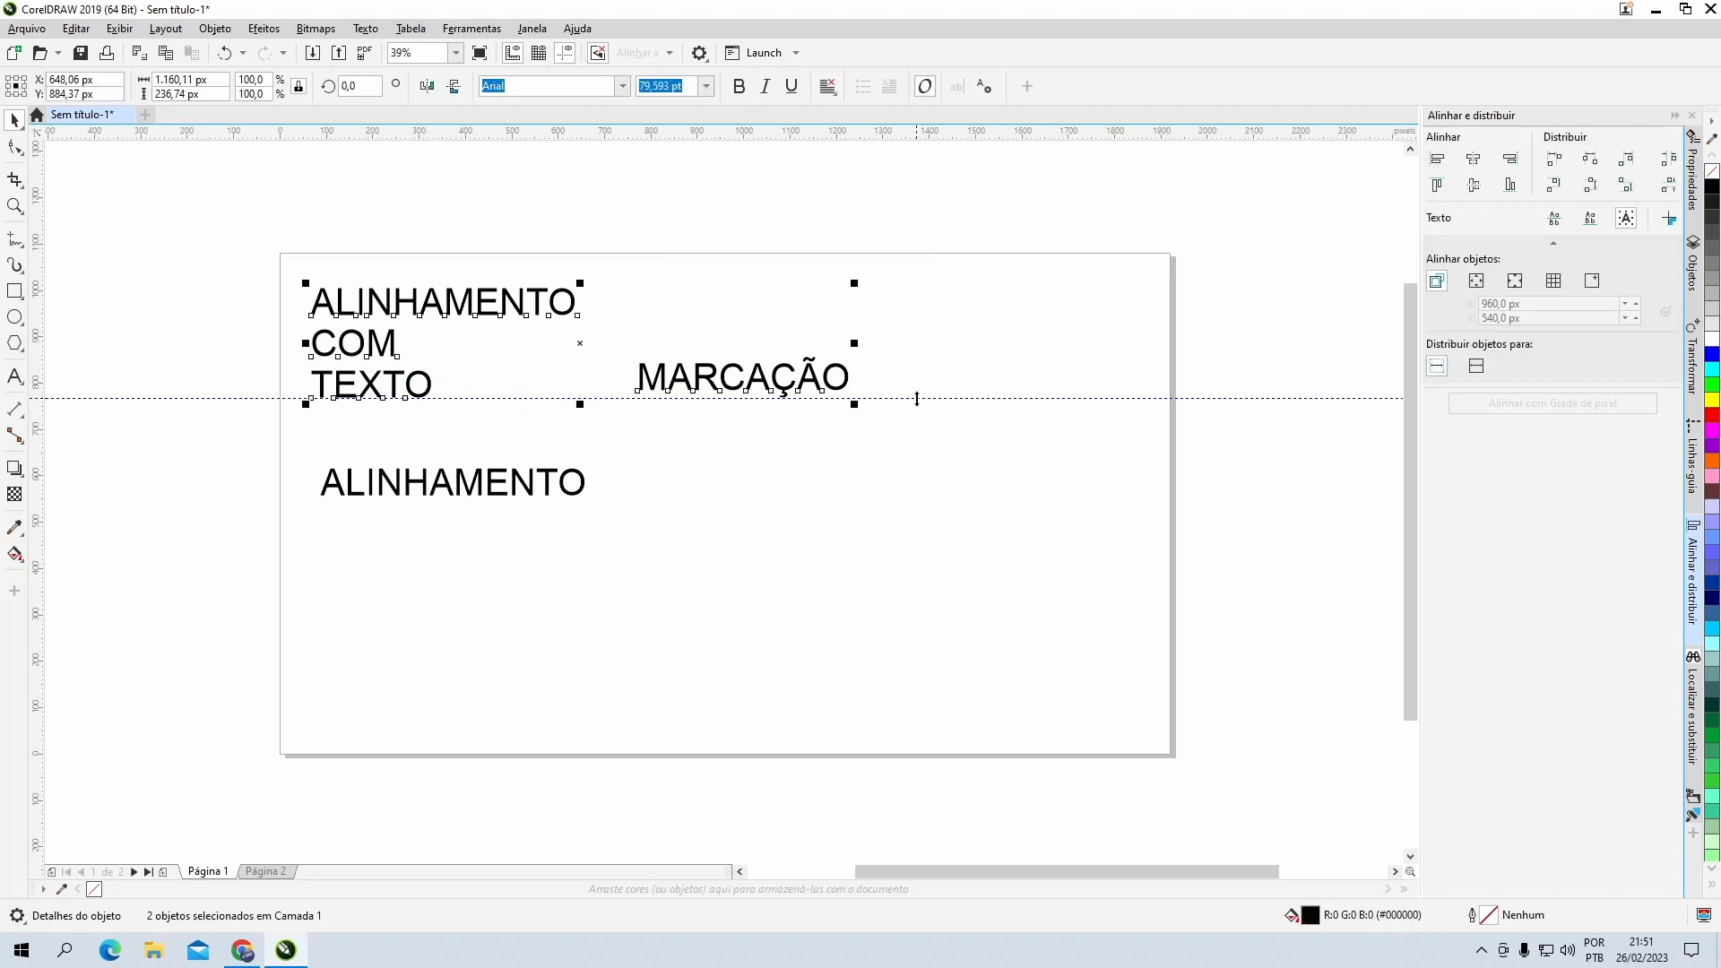
{"action": "left_click", "coordinate": [1593, 225]}
{"action": "left_click", "coordinate": [1511, 185]}
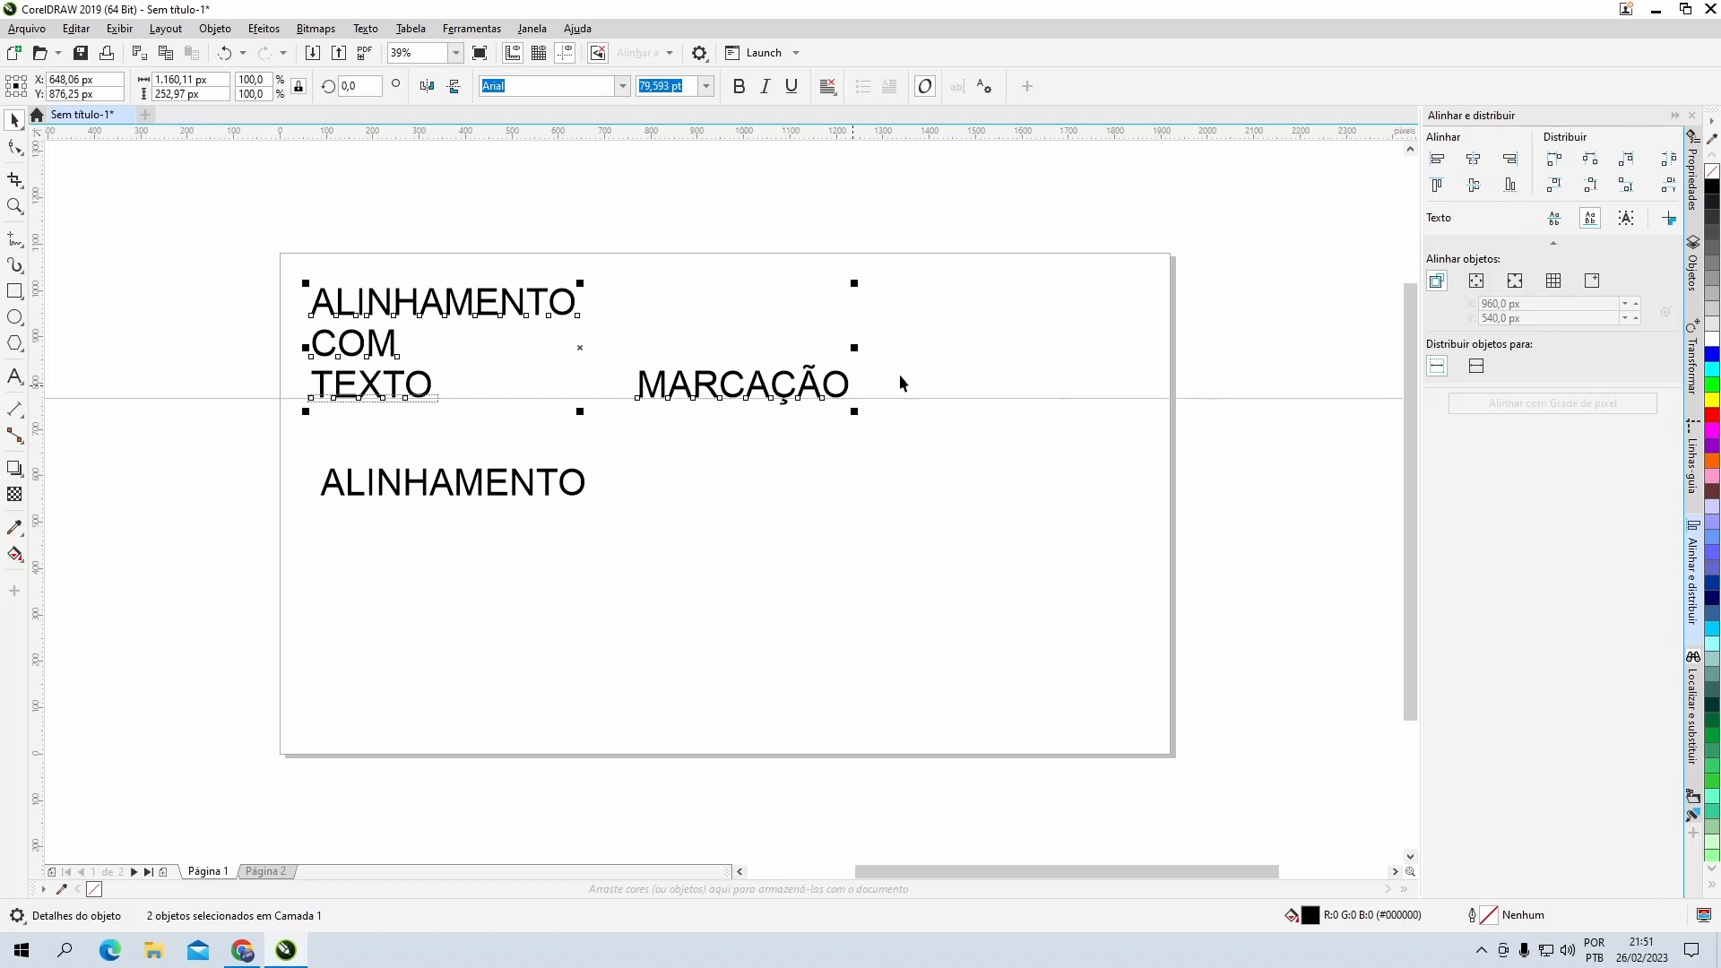
{"action": "left_click", "coordinate": [789, 429]}
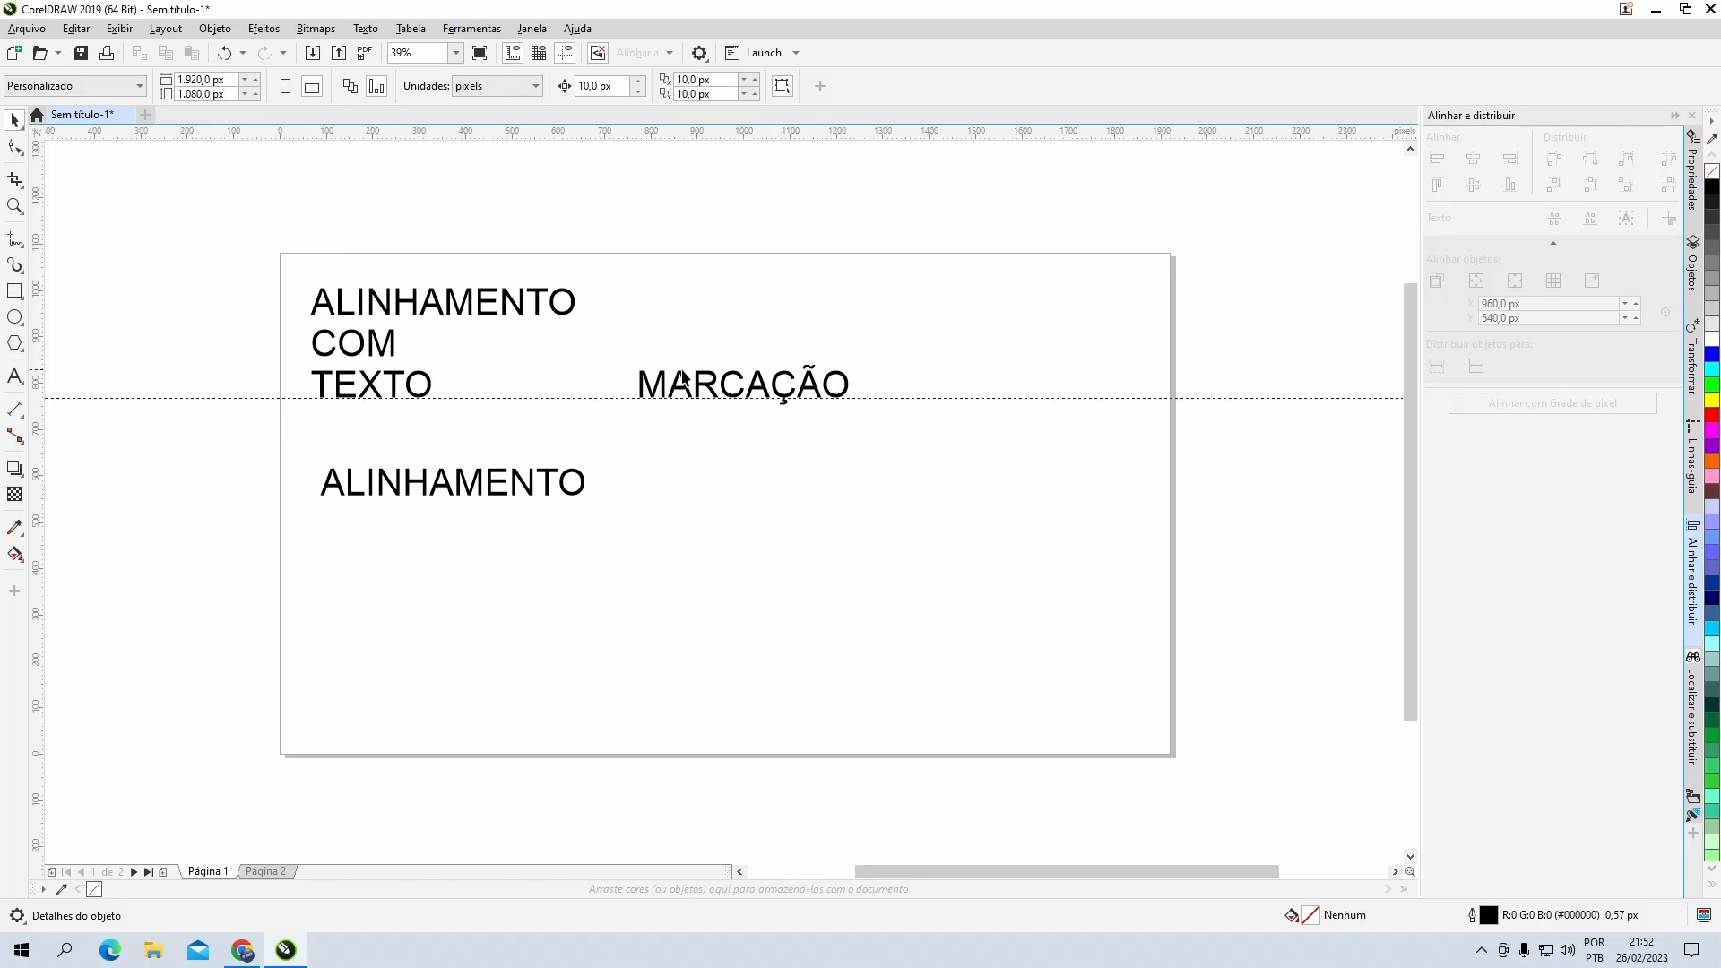
Step: Bottom-align MARCAÇÃO with the three-line text using the first line's baseline as the text reference
{"action": "left_click_drag", "start_coordinate": [239, 262], "coordinate": [1063, 485]}
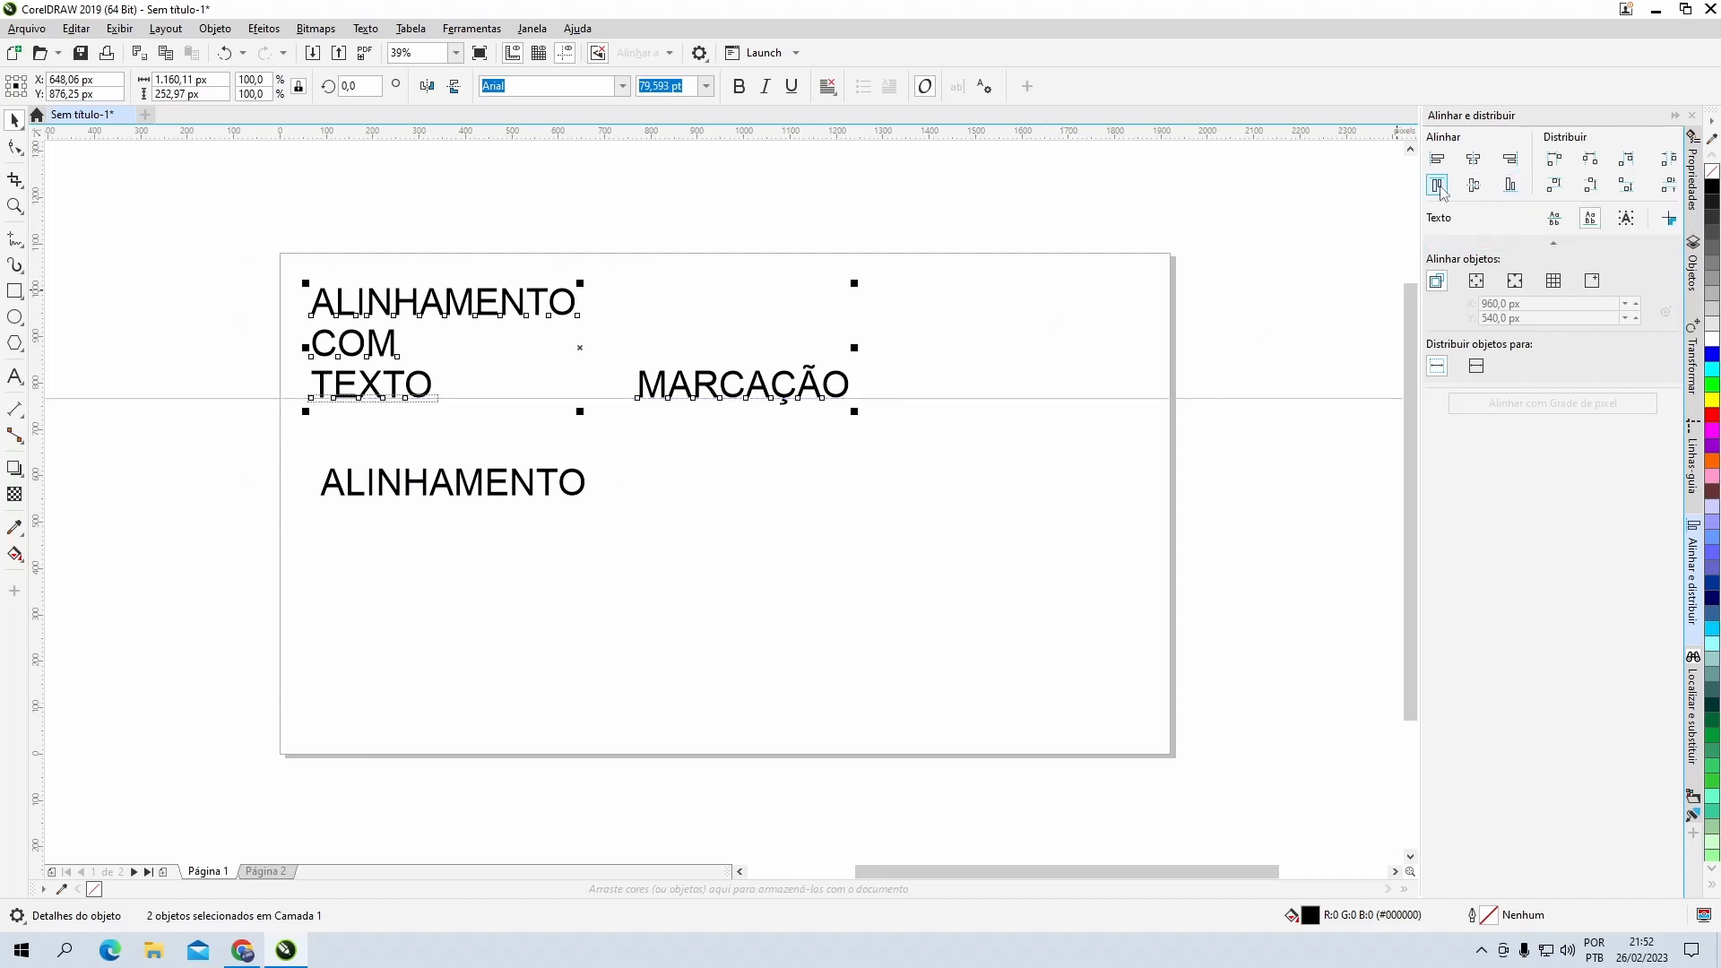
{"action": "left_click", "coordinate": [1557, 222]}
{"action": "left_click", "coordinate": [1512, 190]}
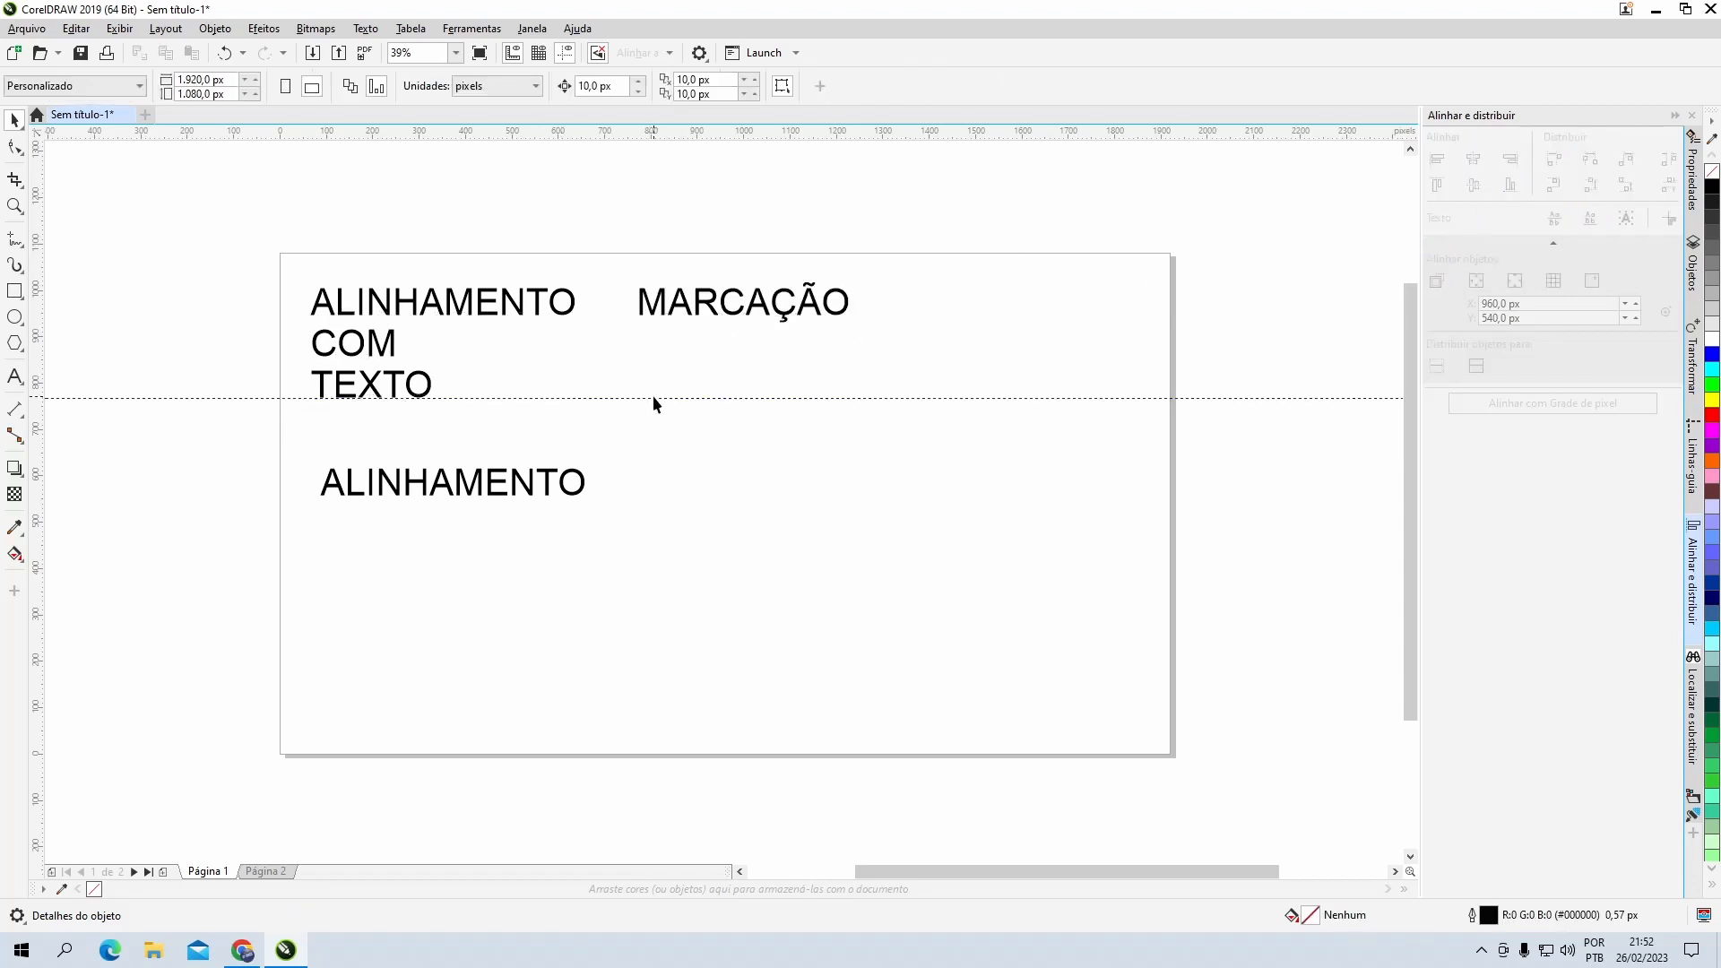
Step: Move the horizontal guideline to the first text line's baseline at about Y 945 px, and delete it
{"action": "left_click_drag", "start_coordinate": [654, 396], "coordinate": [561, 324]}
{"action": "left_click_drag", "start_coordinate": [560, 332], "coordinate": [560, 318]}
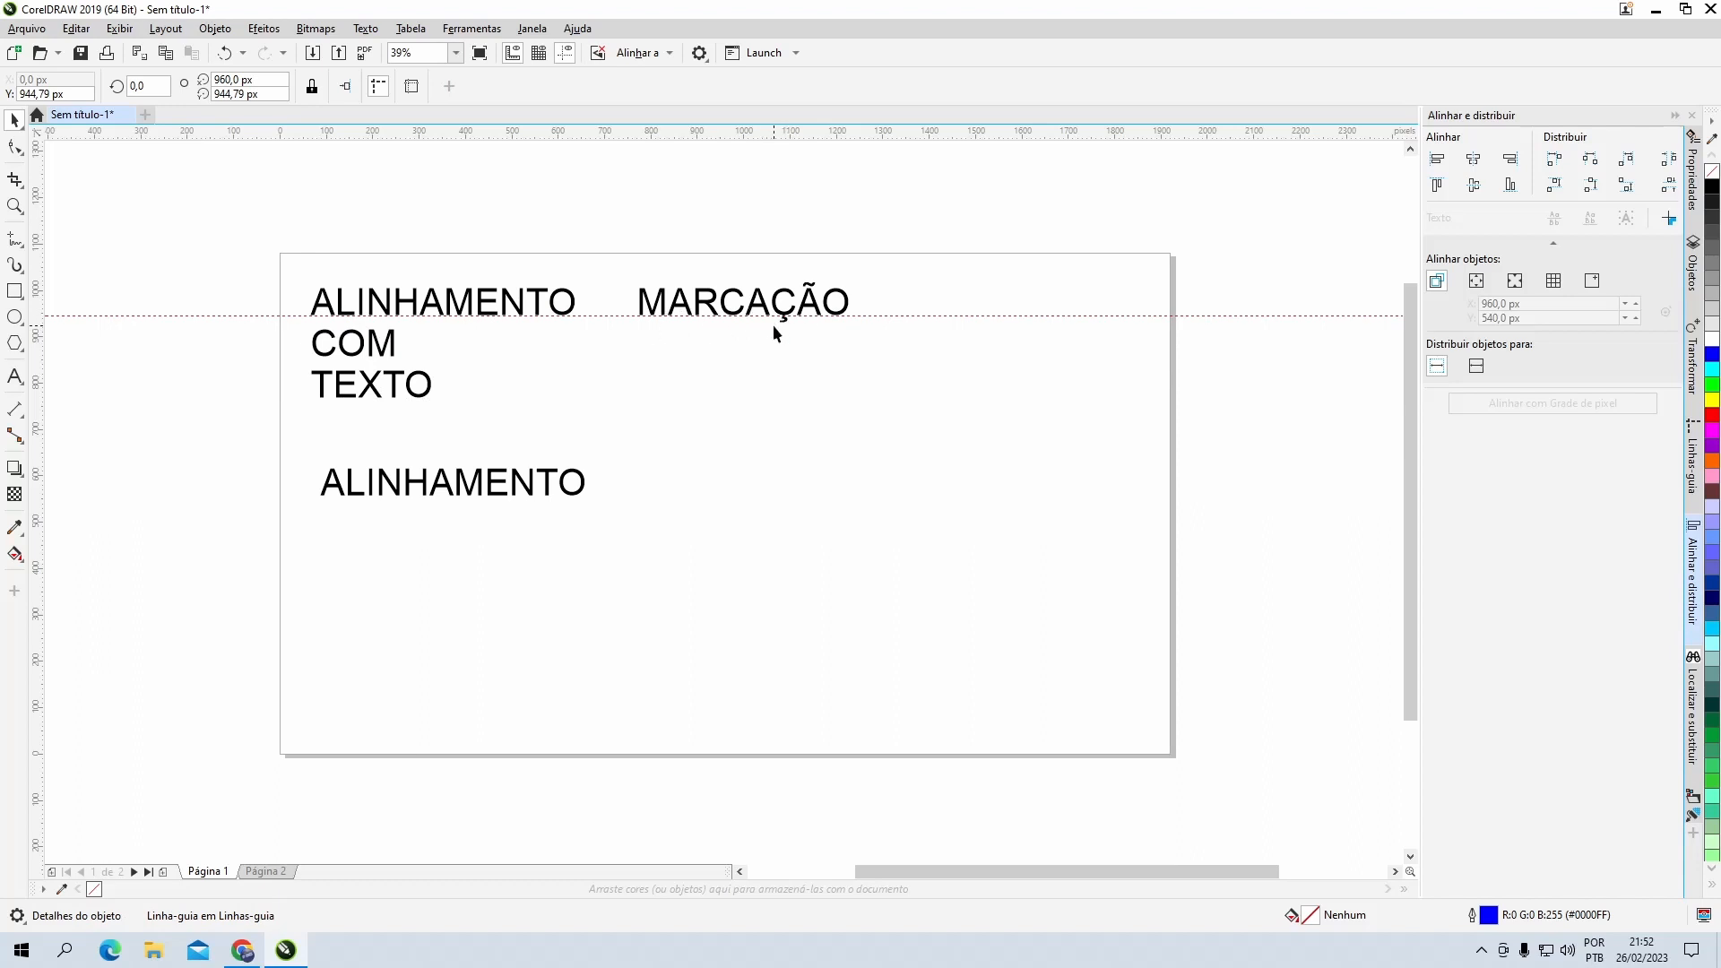
{"action": "left_click", "coordinate": [794, 426]}
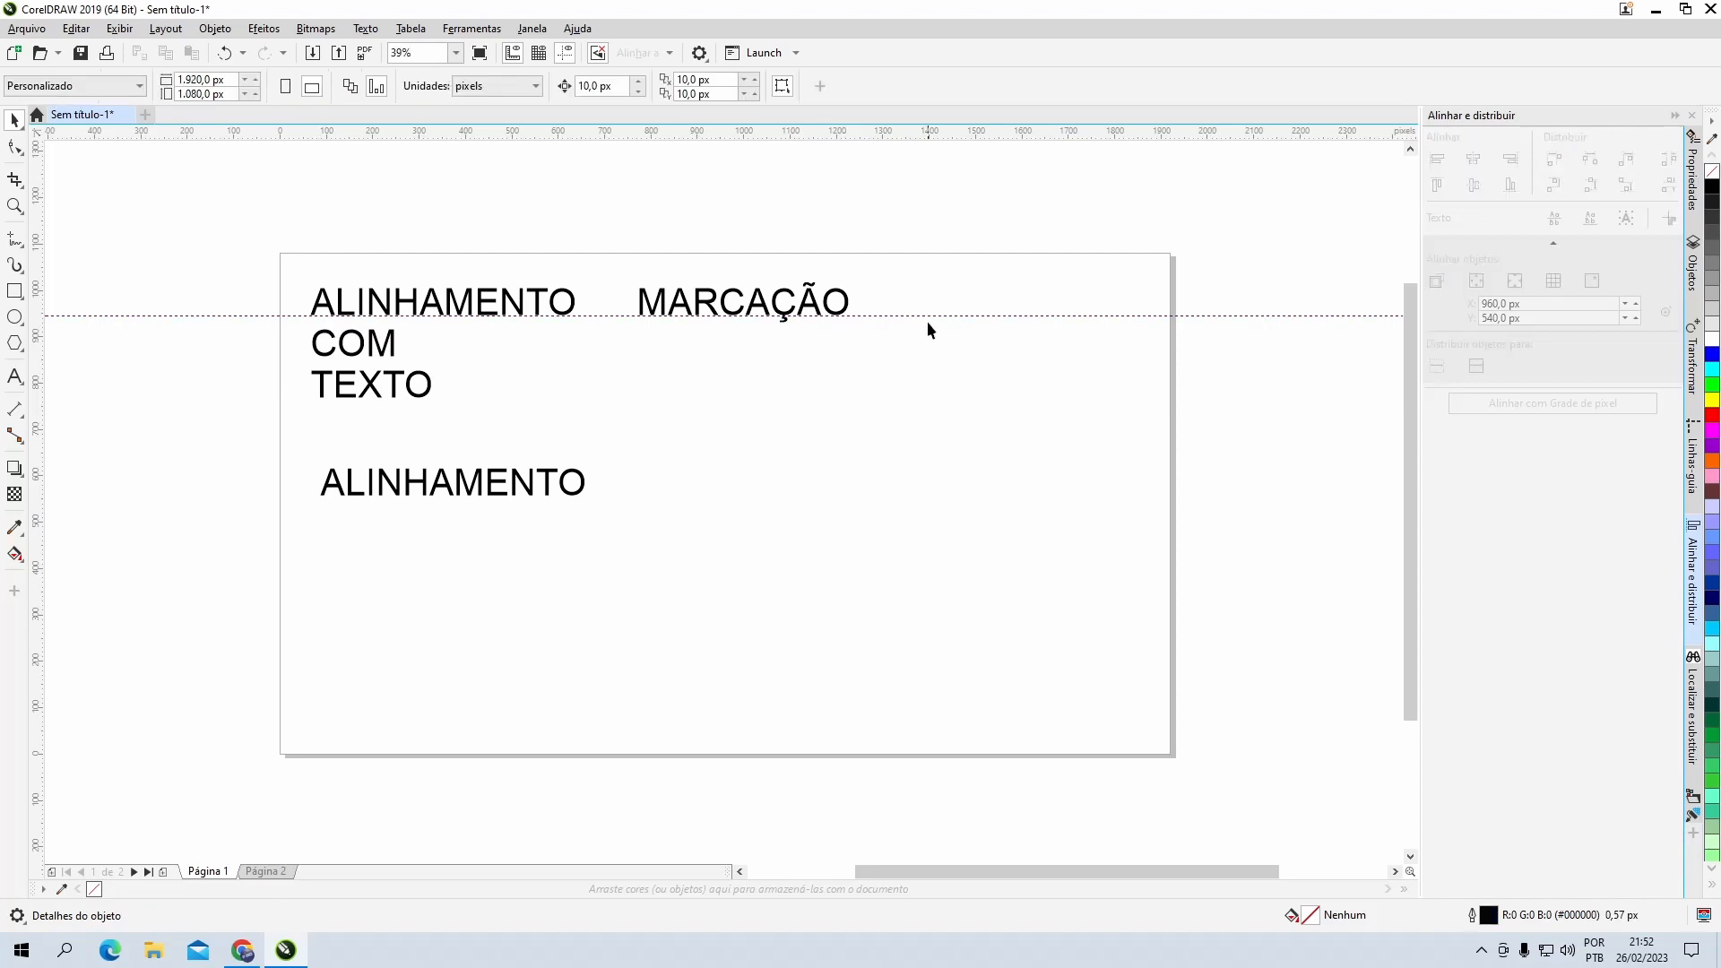
{"action": "left_click", "coordinate": [929, 315]}
{"action": "key", "text": "Delete"}
Step: Draw a rectangle about 1192 by 58 px around the first text line and MARCAÇÃO, and delete it
{"action": "left_click", "coordinate": [14, 291]}
{"action": "left_click_drag", "start_coordinate": [300, 287], "coordinate": [854, 316]}
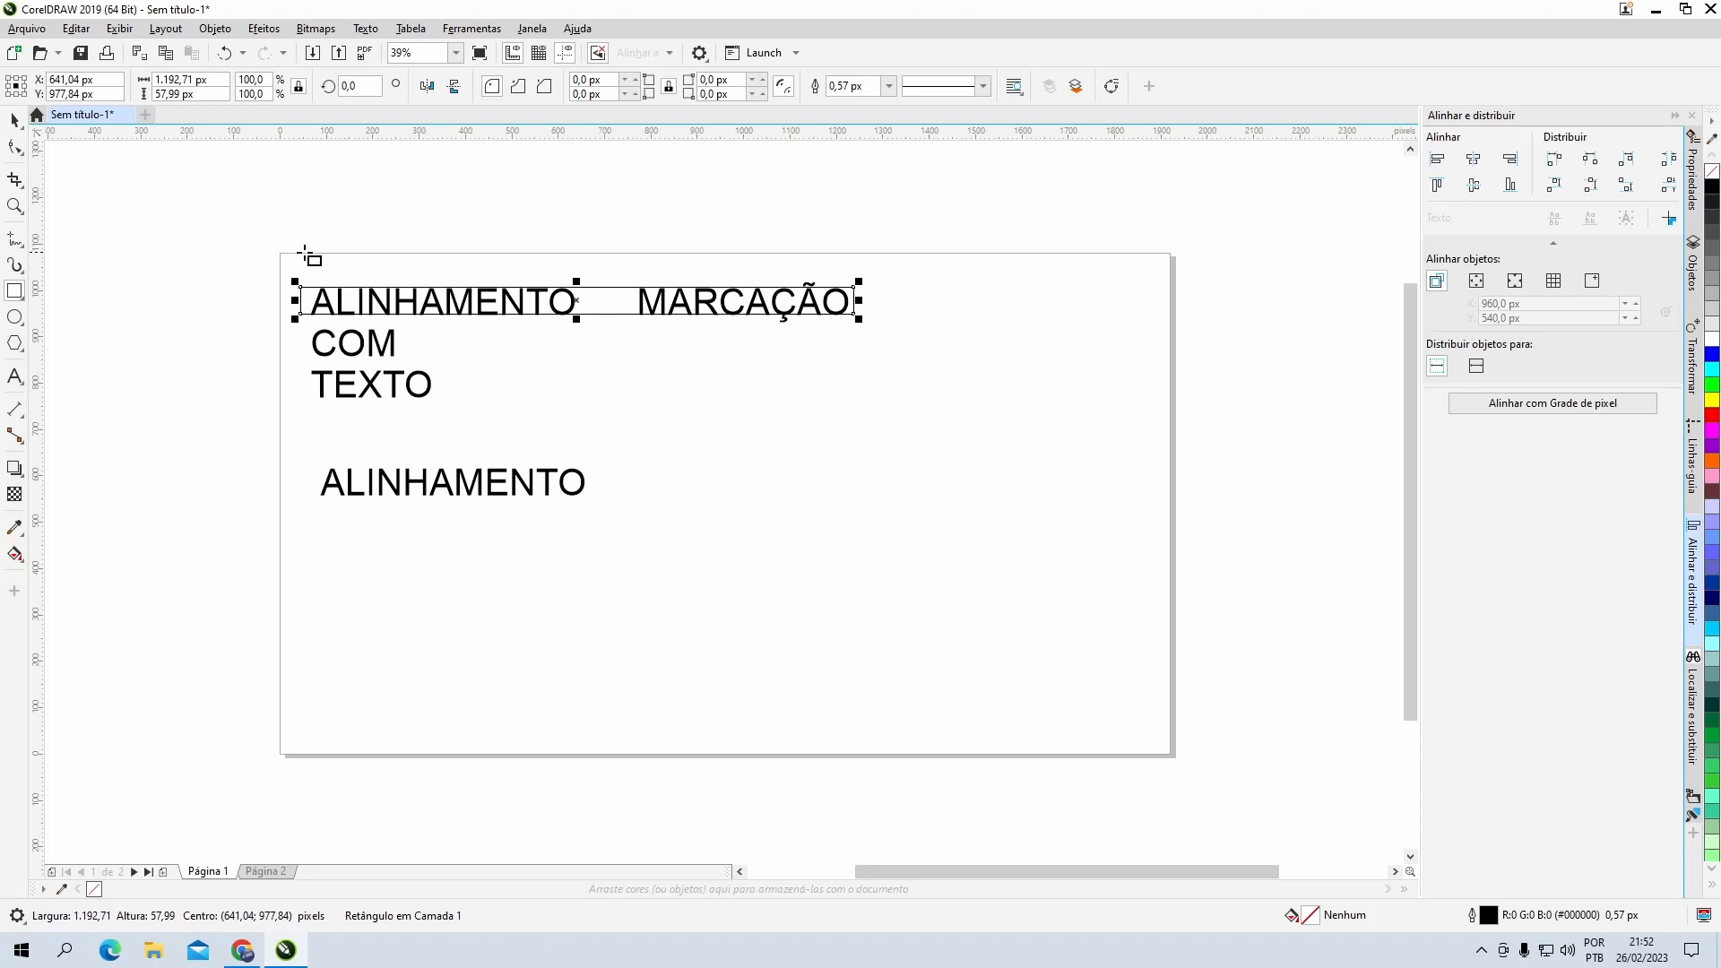
{"action": "key", "text": "space"}
{"action": "left_click", "coordinate": [606, 289]}
{"action": "key", "text": "Delete"}
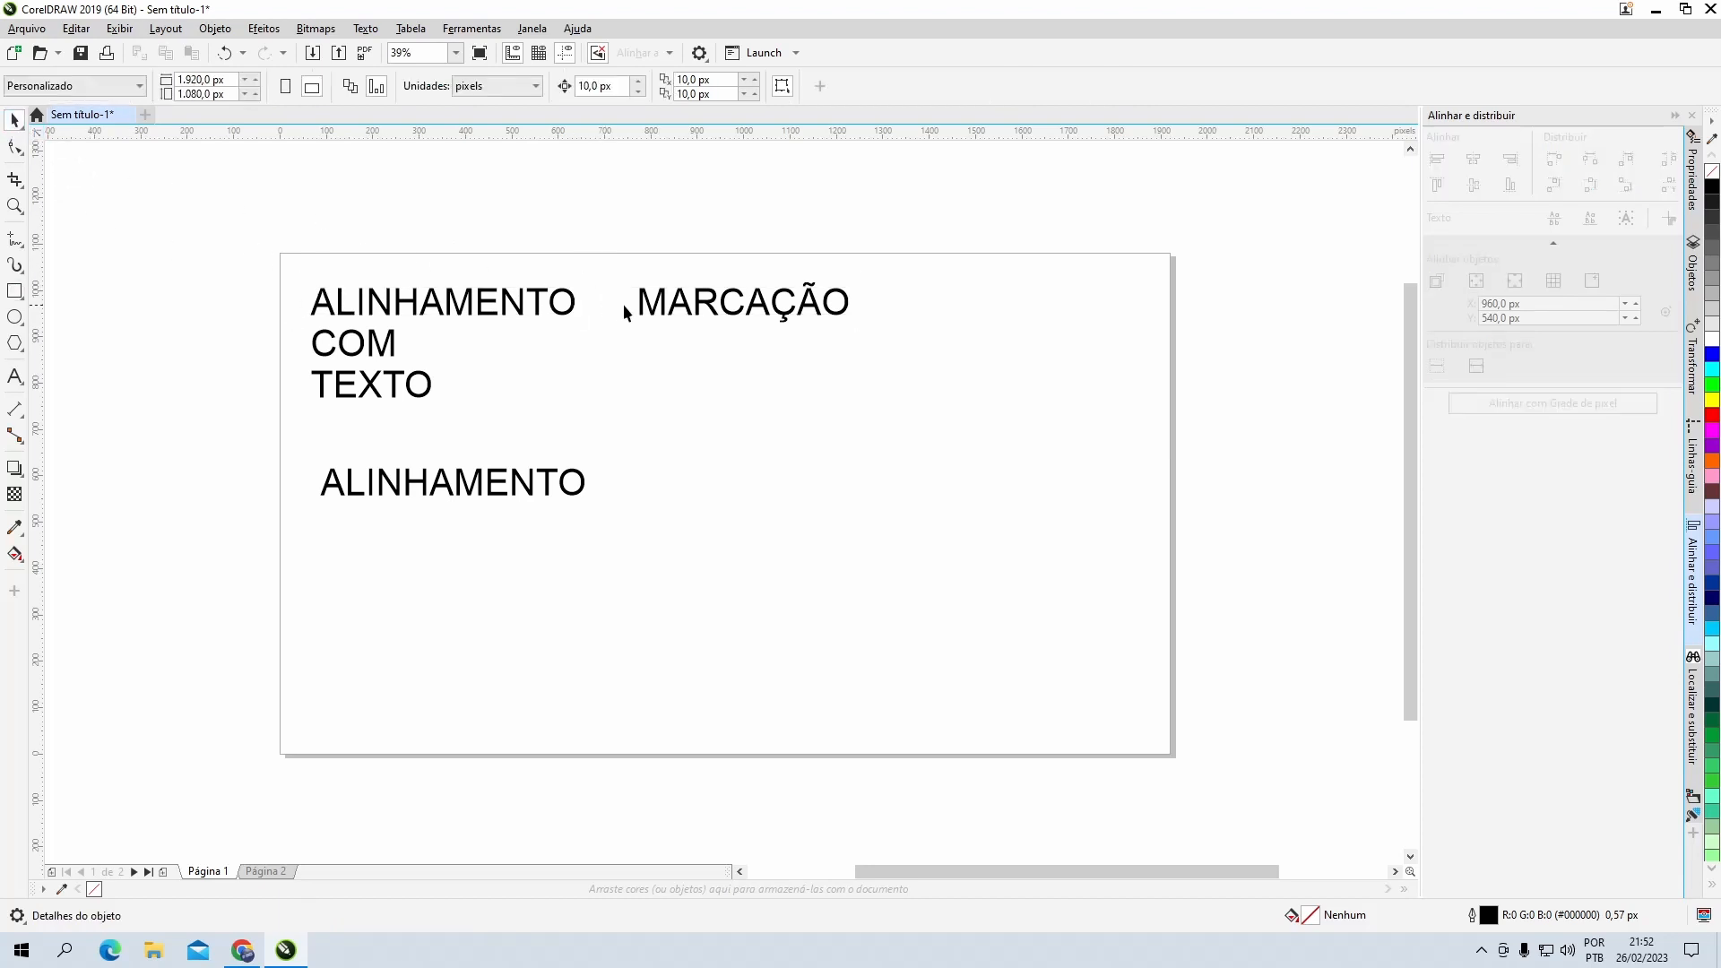
Step: Move MARCAÇÃO below the other two texts and left-align all three text objects
{"action": "left_click", "coordinate": [671, 310]}
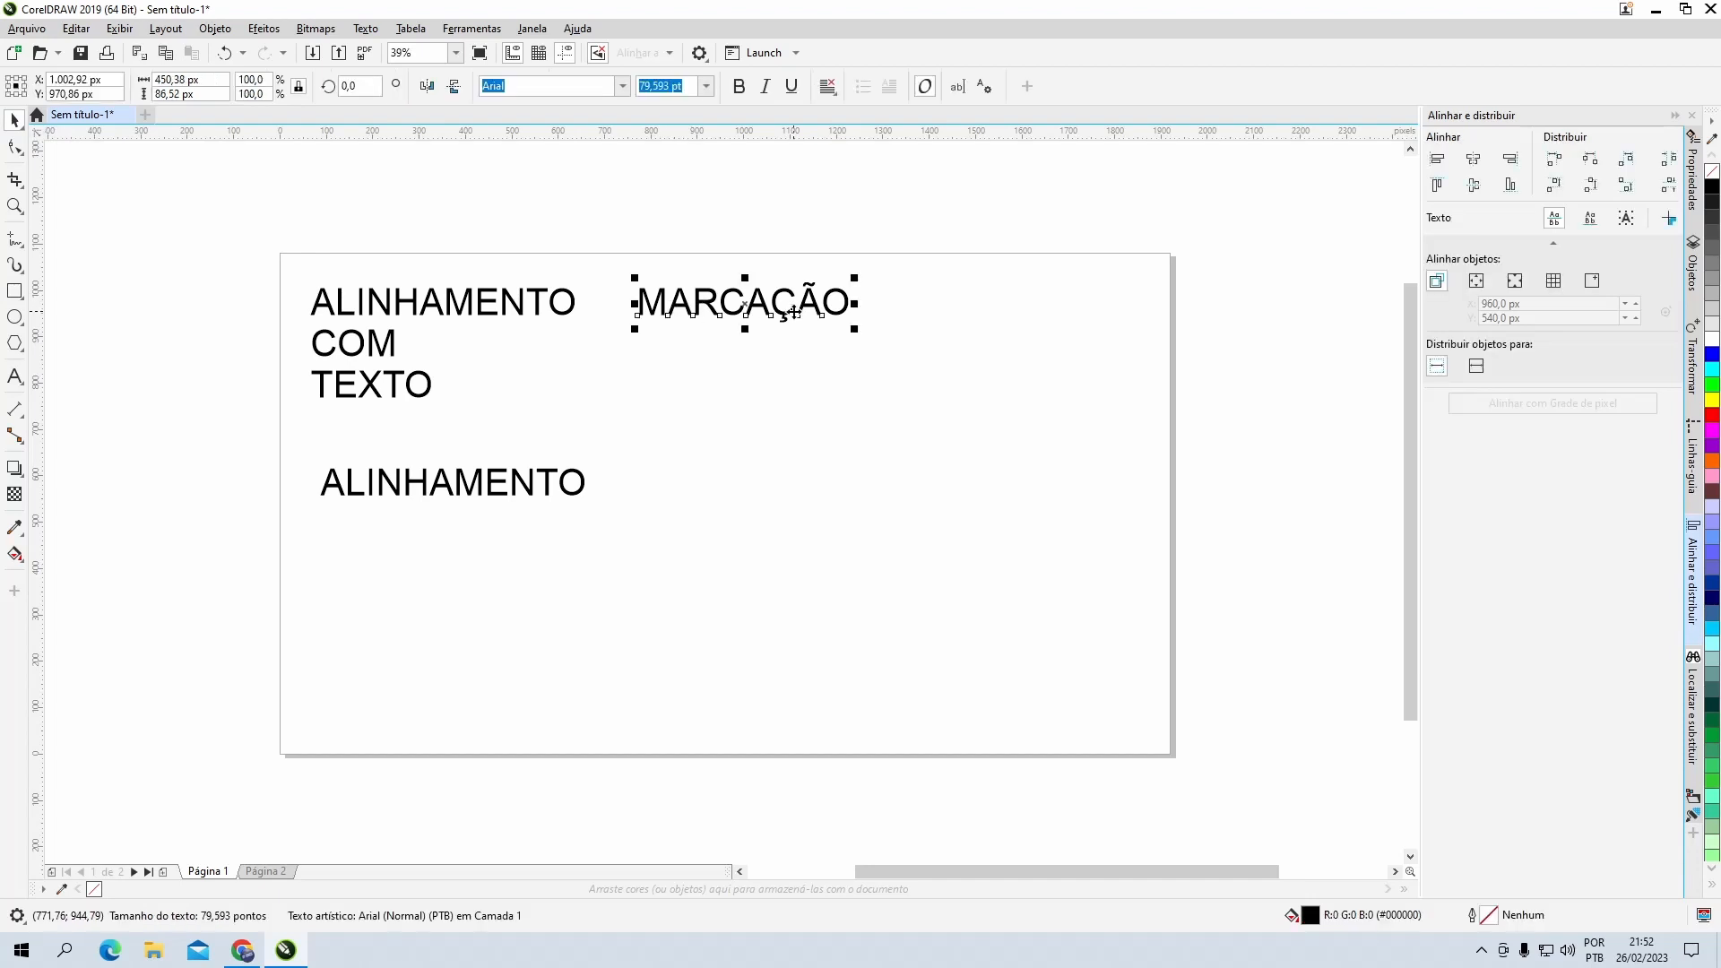
{"action": "left_click_drag", "start_coordinate": [742, 306], "coordinate": [413, 686]}
{"action": "left_click_drag", "start_coordinate": [259, 167], "coordinate": [661, 545]}
{"action": "left_click_drag", "start_coordinate": [736, 725], "coordinate": [745, 741]}
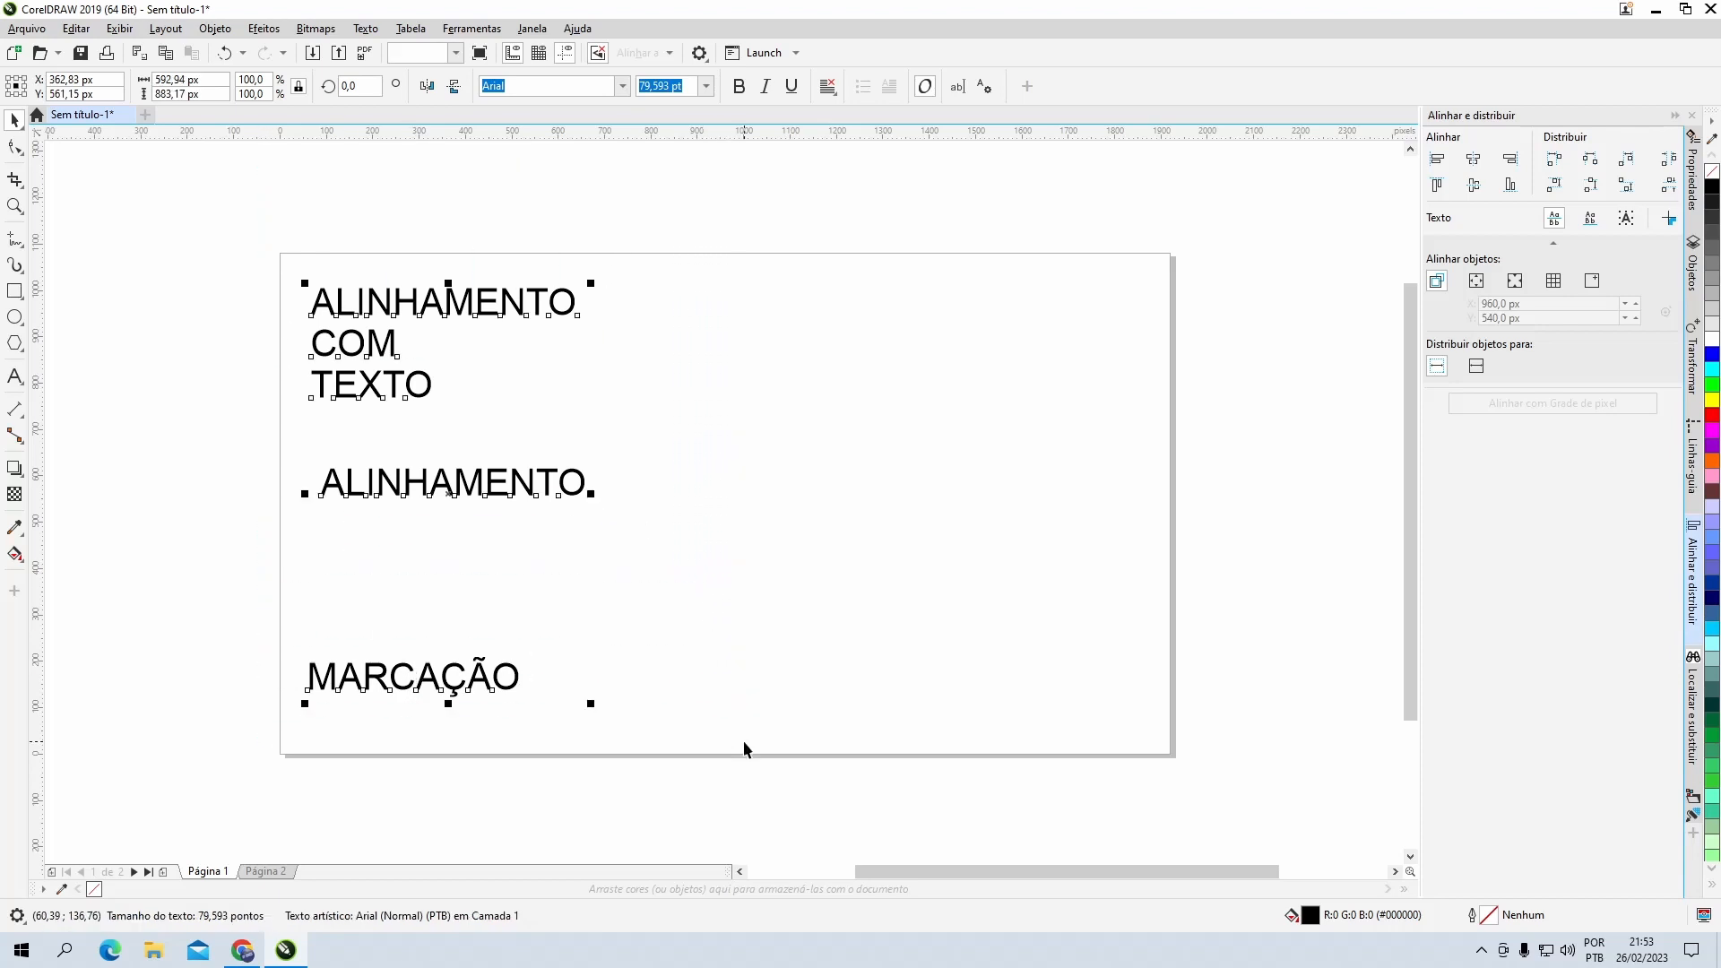
{"action": "key", "text": "l"}
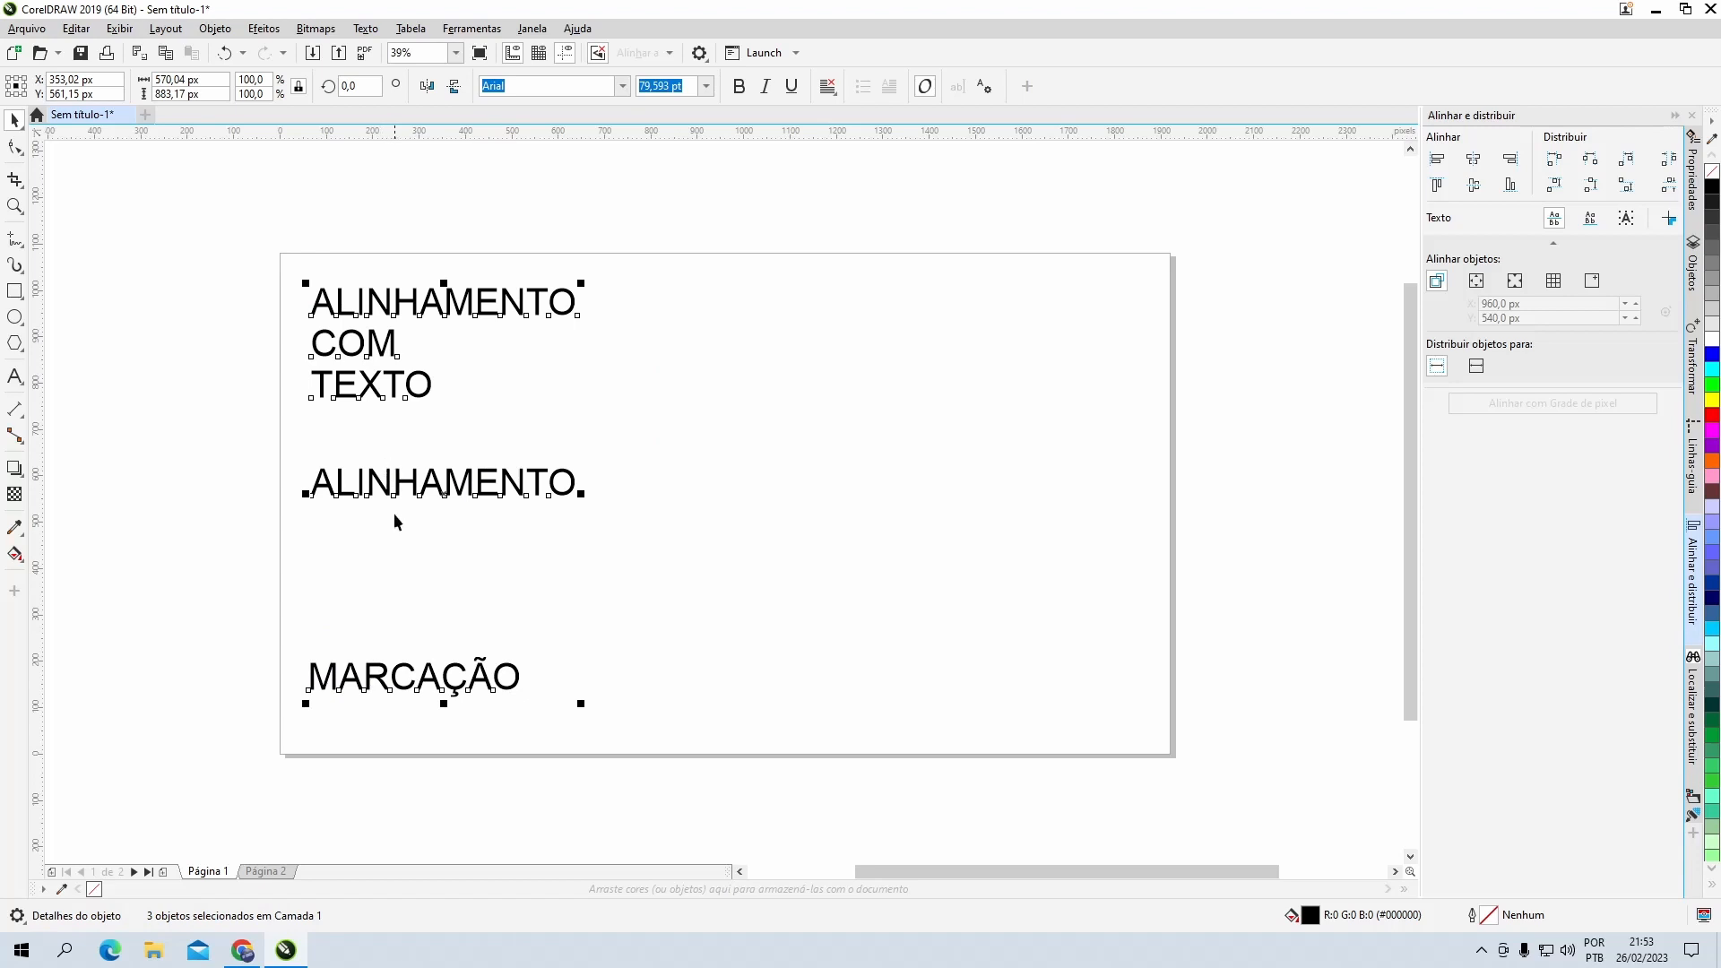
{"action": "left_click", "coordinate": [359, 545]}
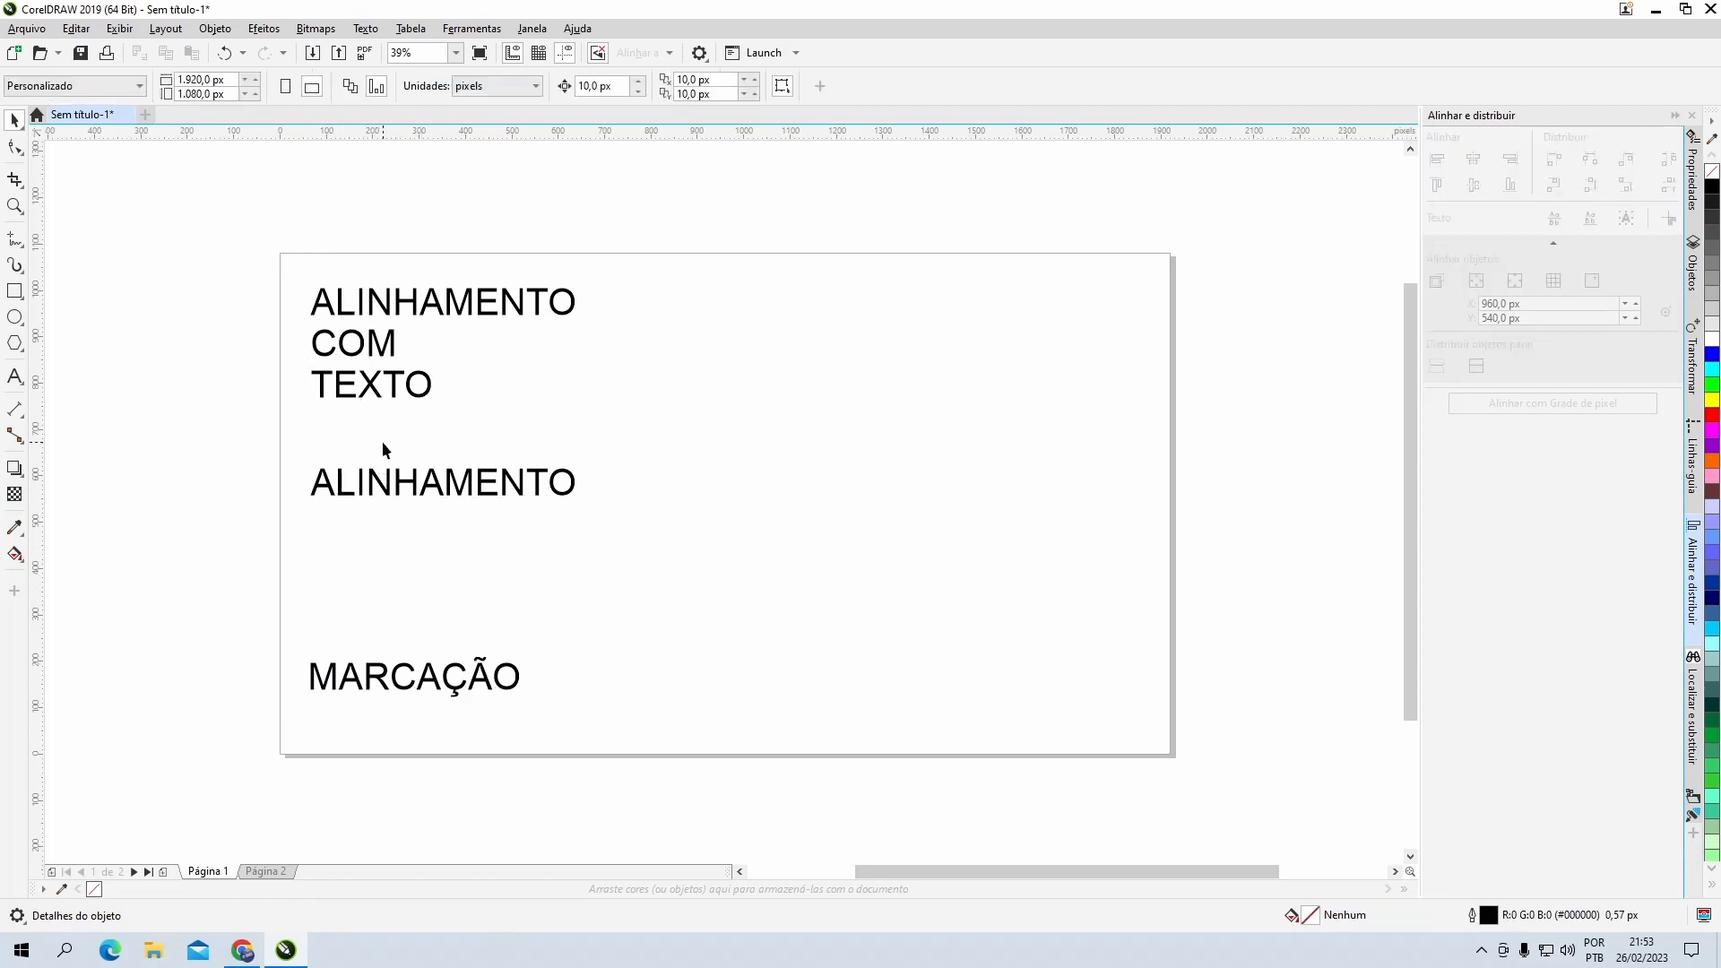
Step: Distribute the three text objects vertically by their centers, using the first line's baseline as the text reference
{"action": "left_click_drag", "start_coordinate": [274, 261], "coordinate": [670, 713]}
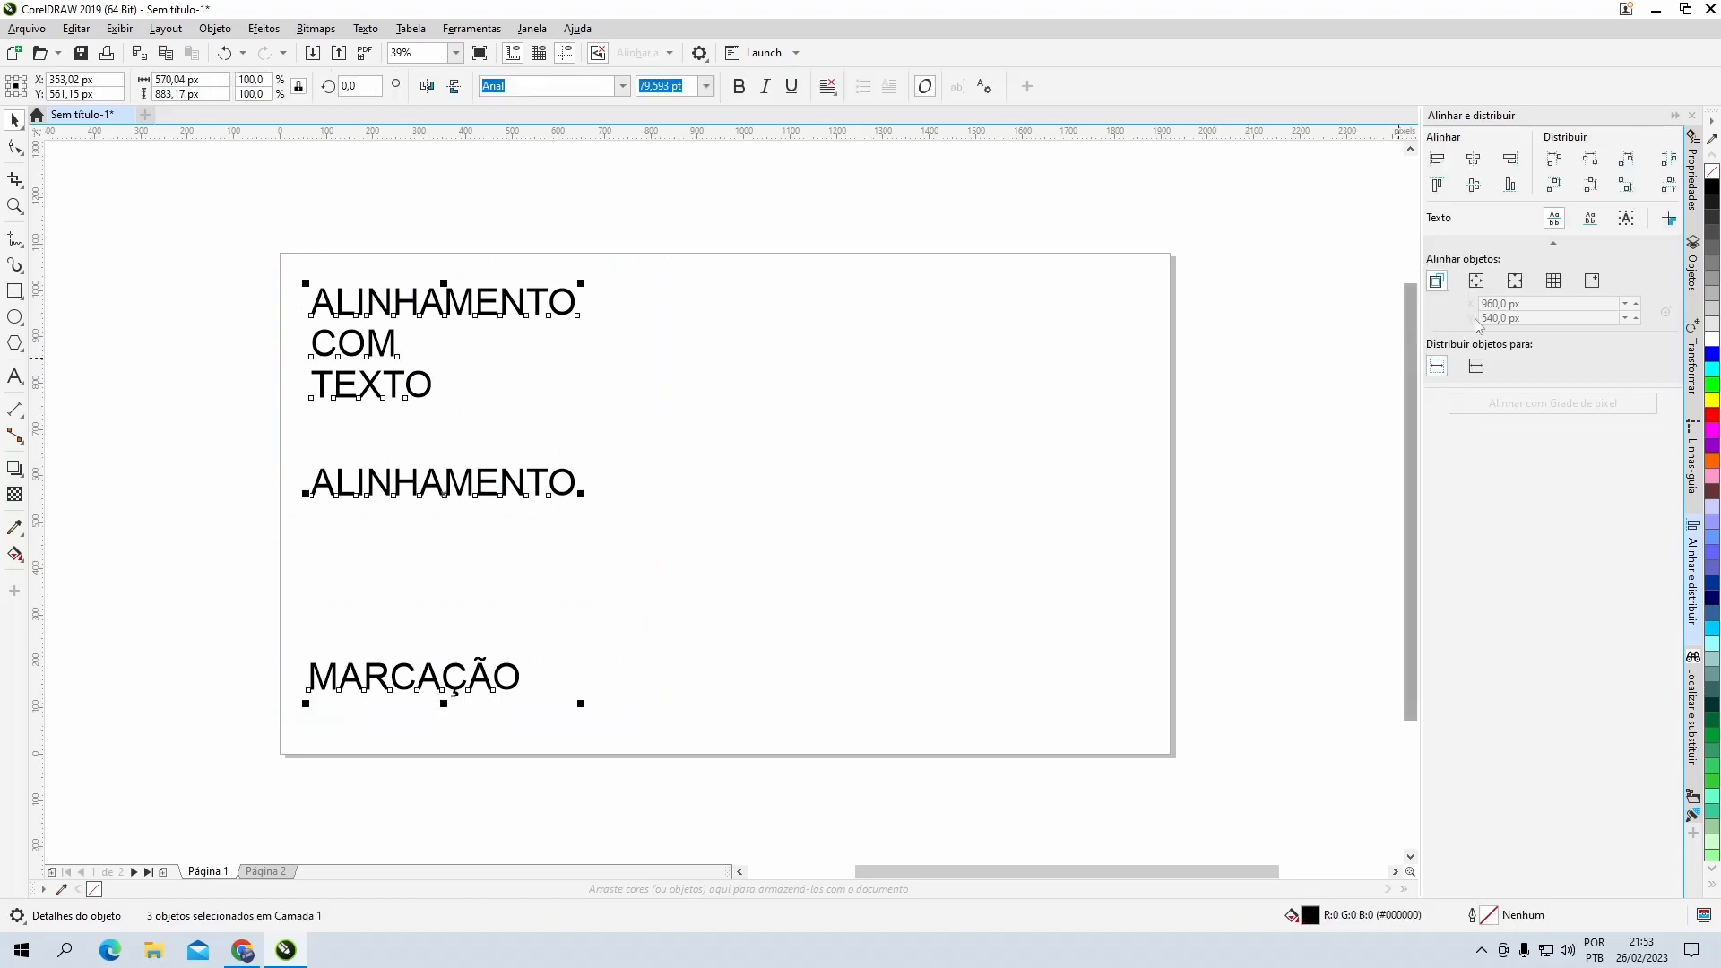
{"action": "left_click", "coordinate": [1591, 187]}
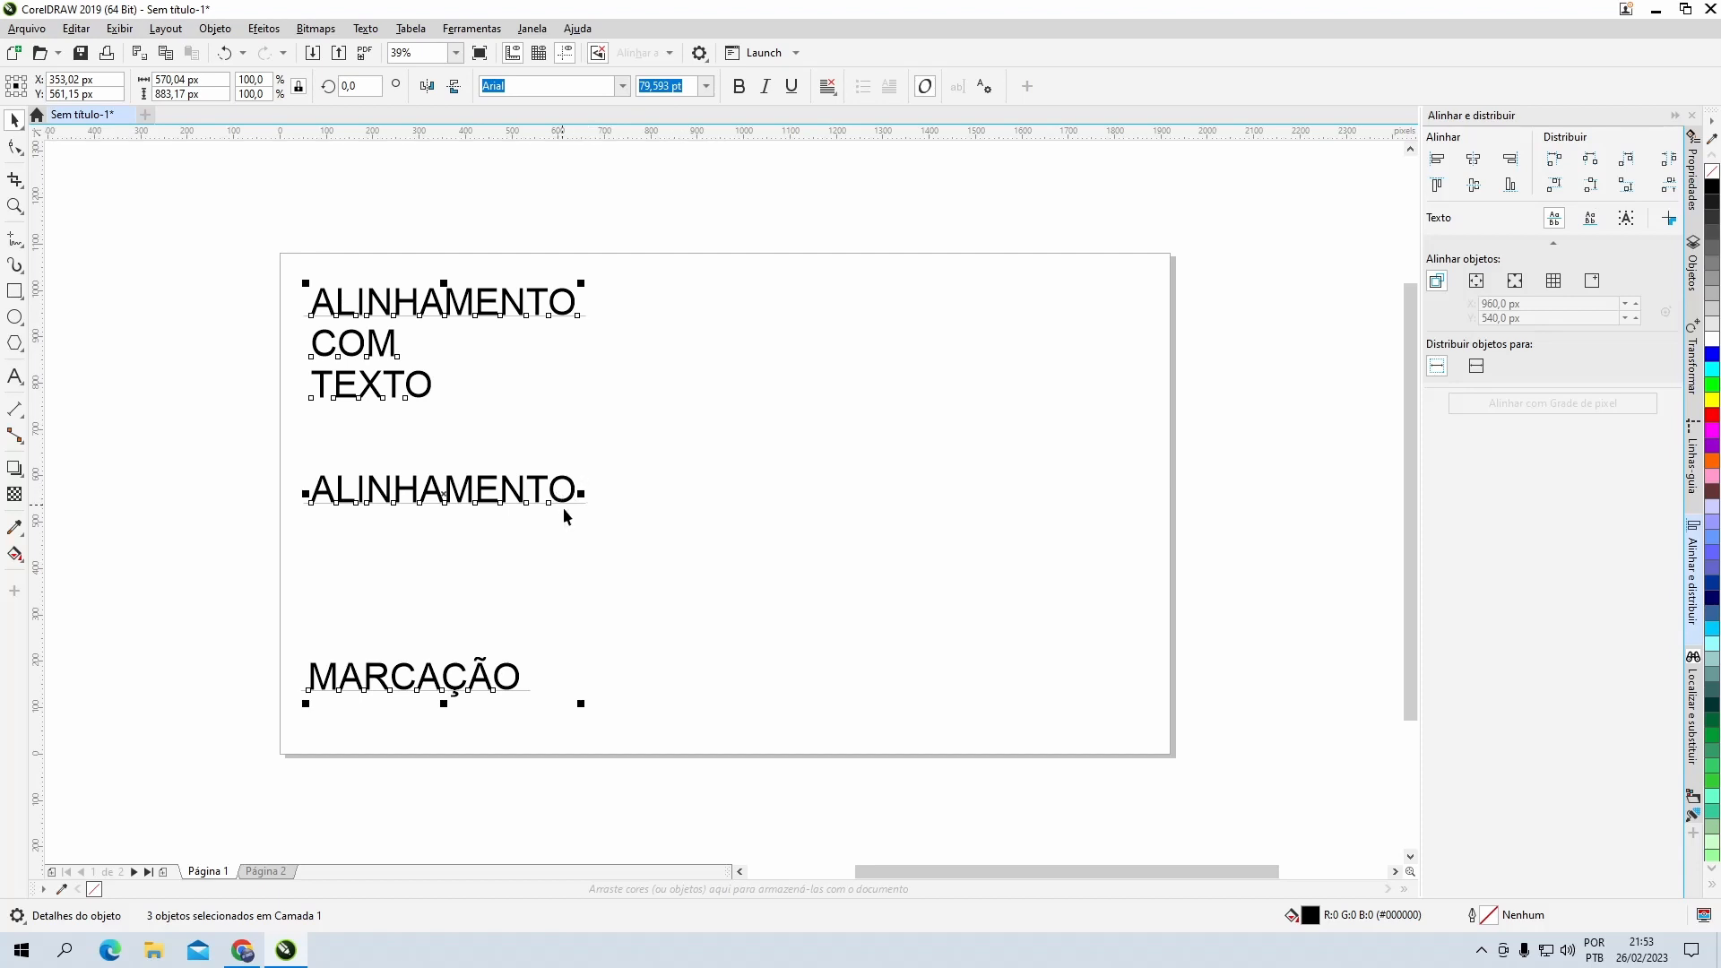
{"action": "left_click", "coordinate": [417, 565]}
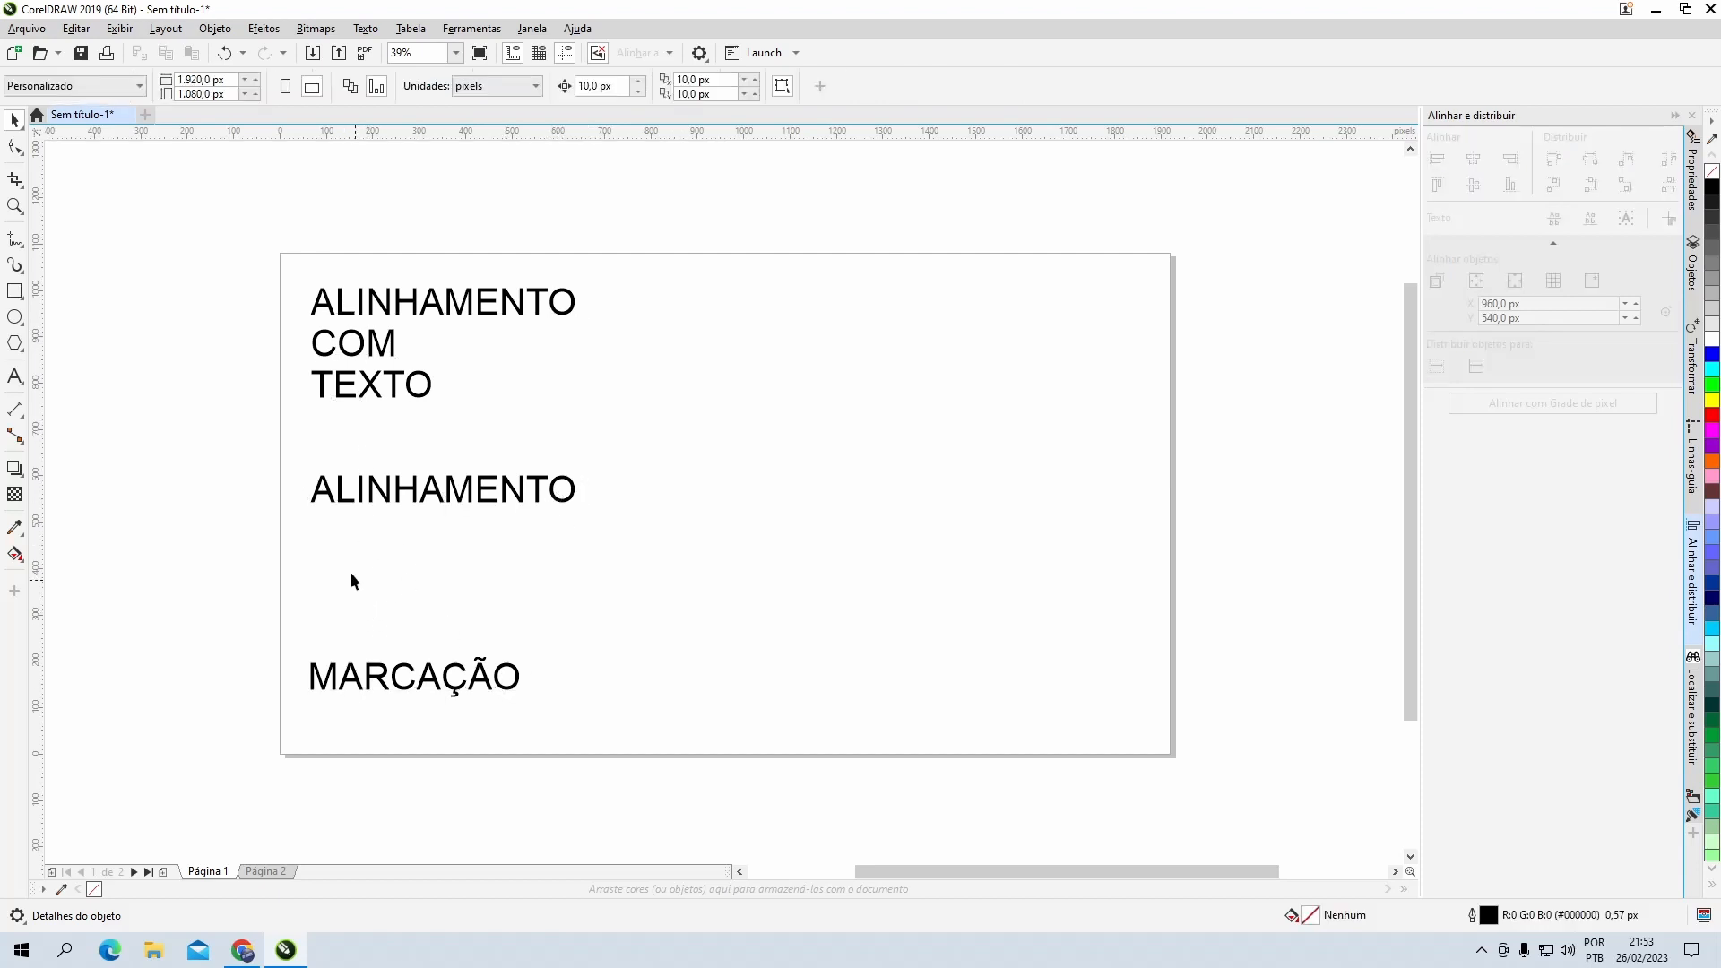
Step: Distribute the three text objects vertically by their centers, using the last line's baseline as the text reference
{"action": "left_click_drag", "start_coordinate": [277, 231], "coordinate": [654, 721]}
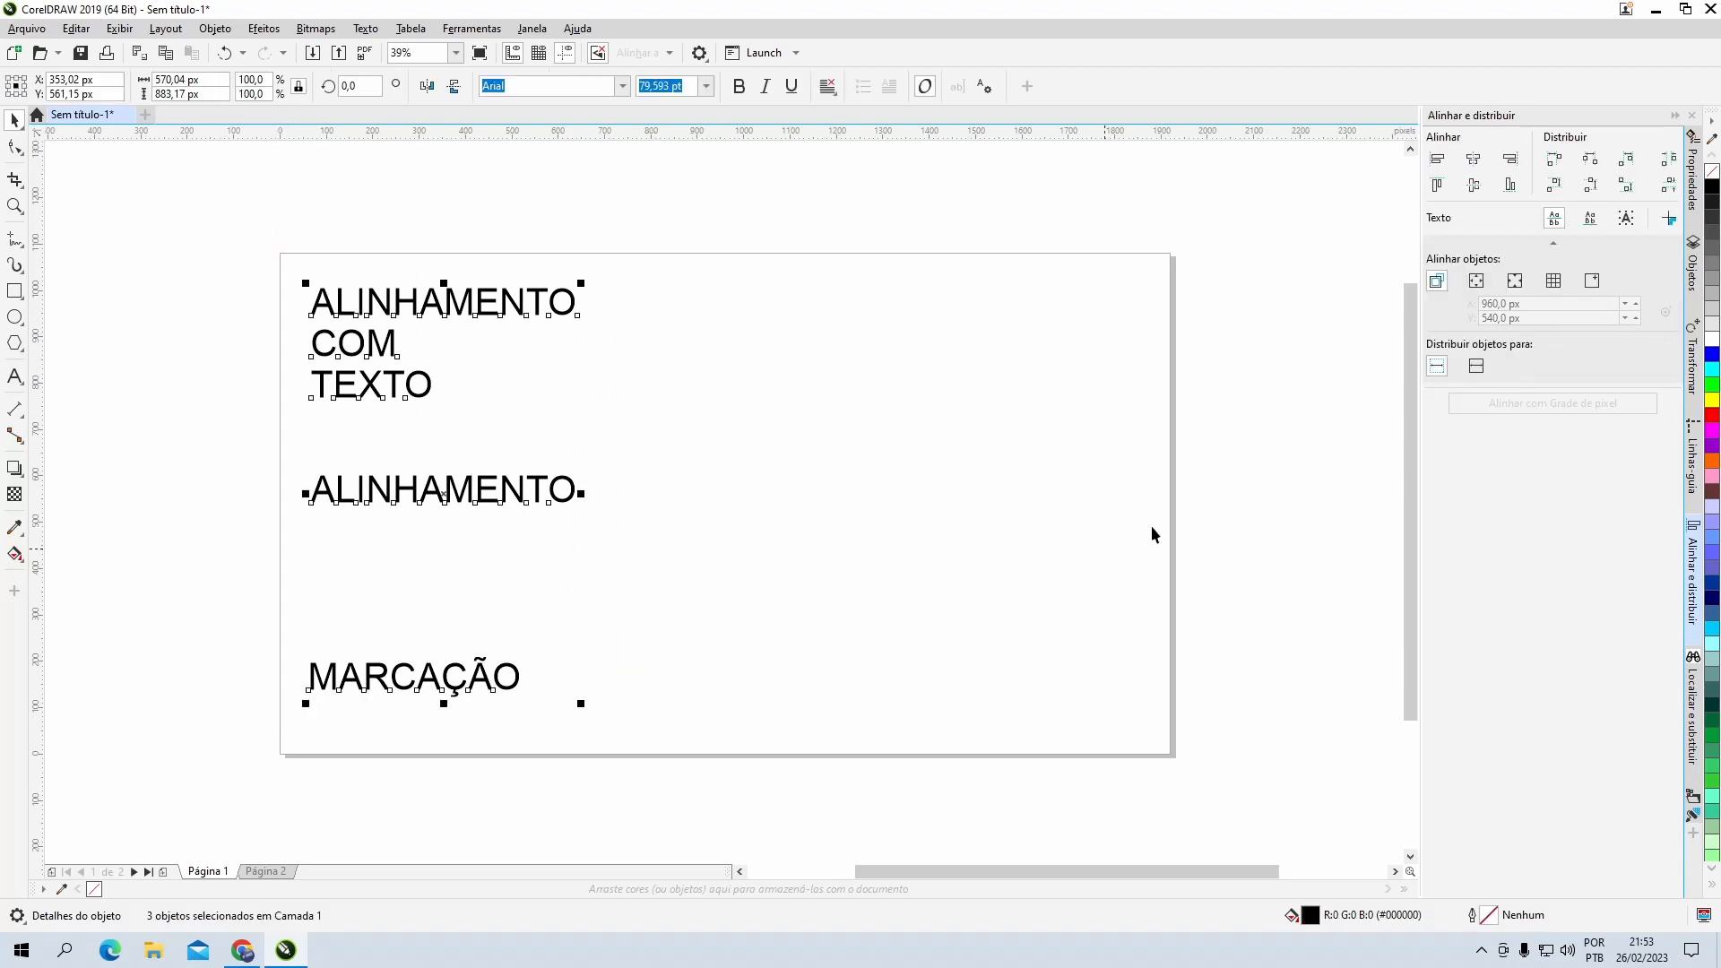
{"action": "left_click", "coordinate": [1593, 219]}
{"action": "left_click", "coordinate": [1604, 195]}
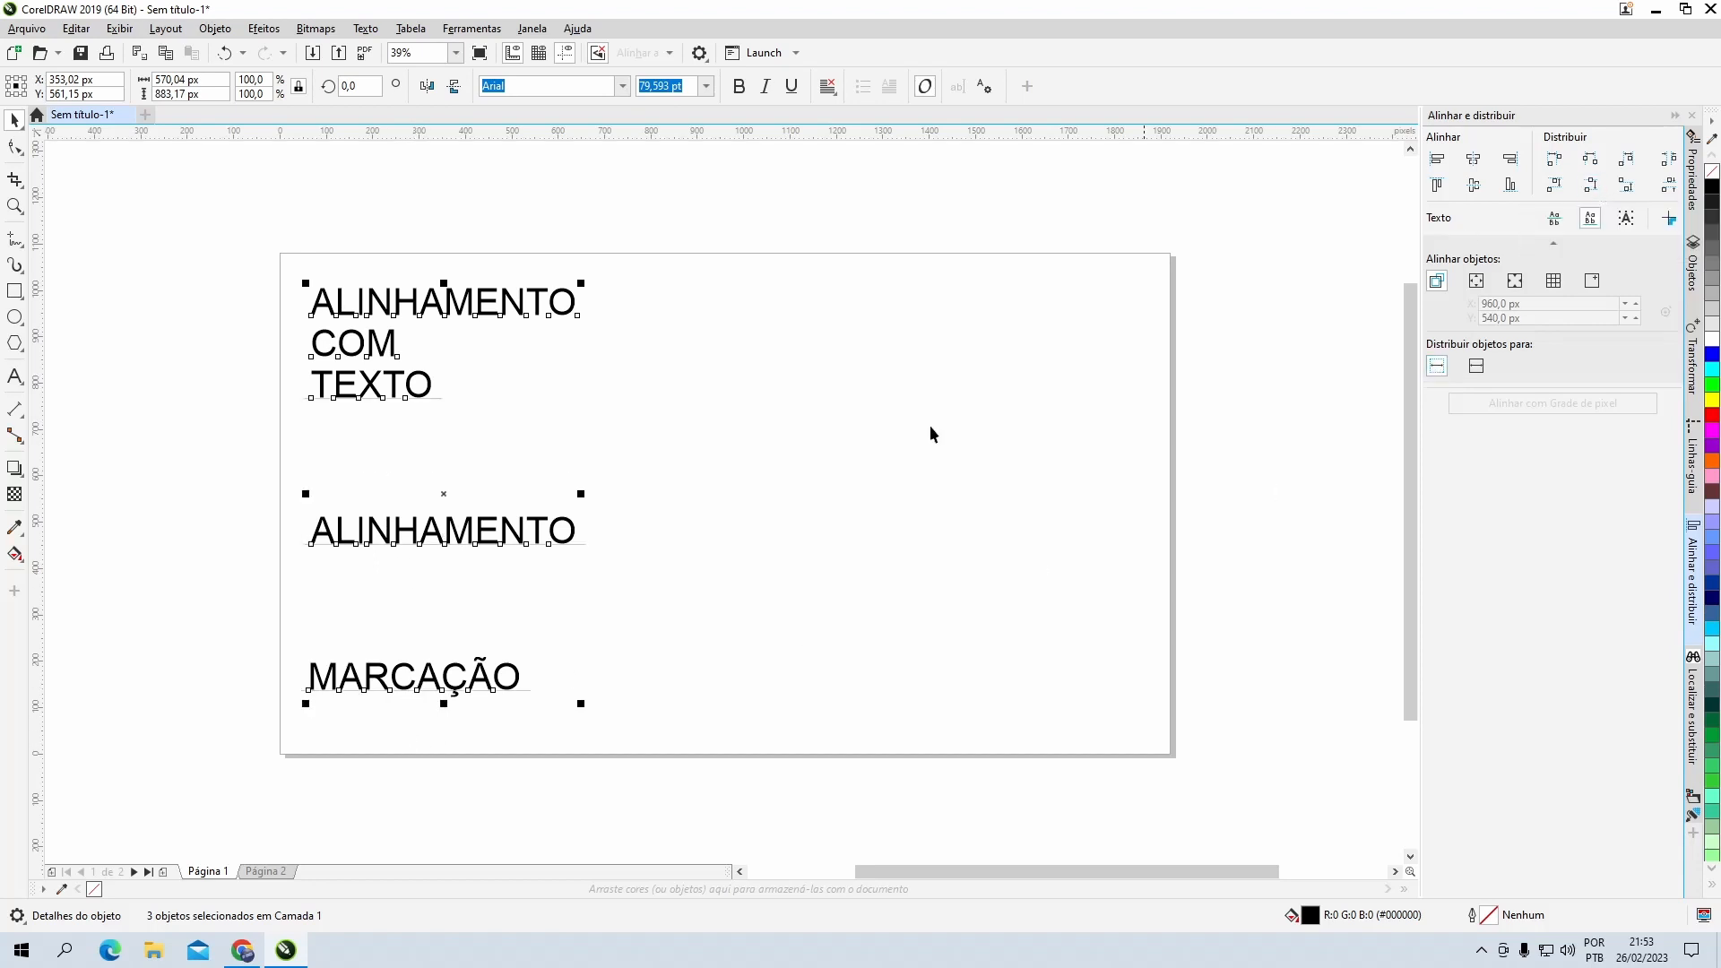
{"action": "left_click", "coordinate": [479, 530]}
{"action": "left_click", "coordinate": [389, 461]}
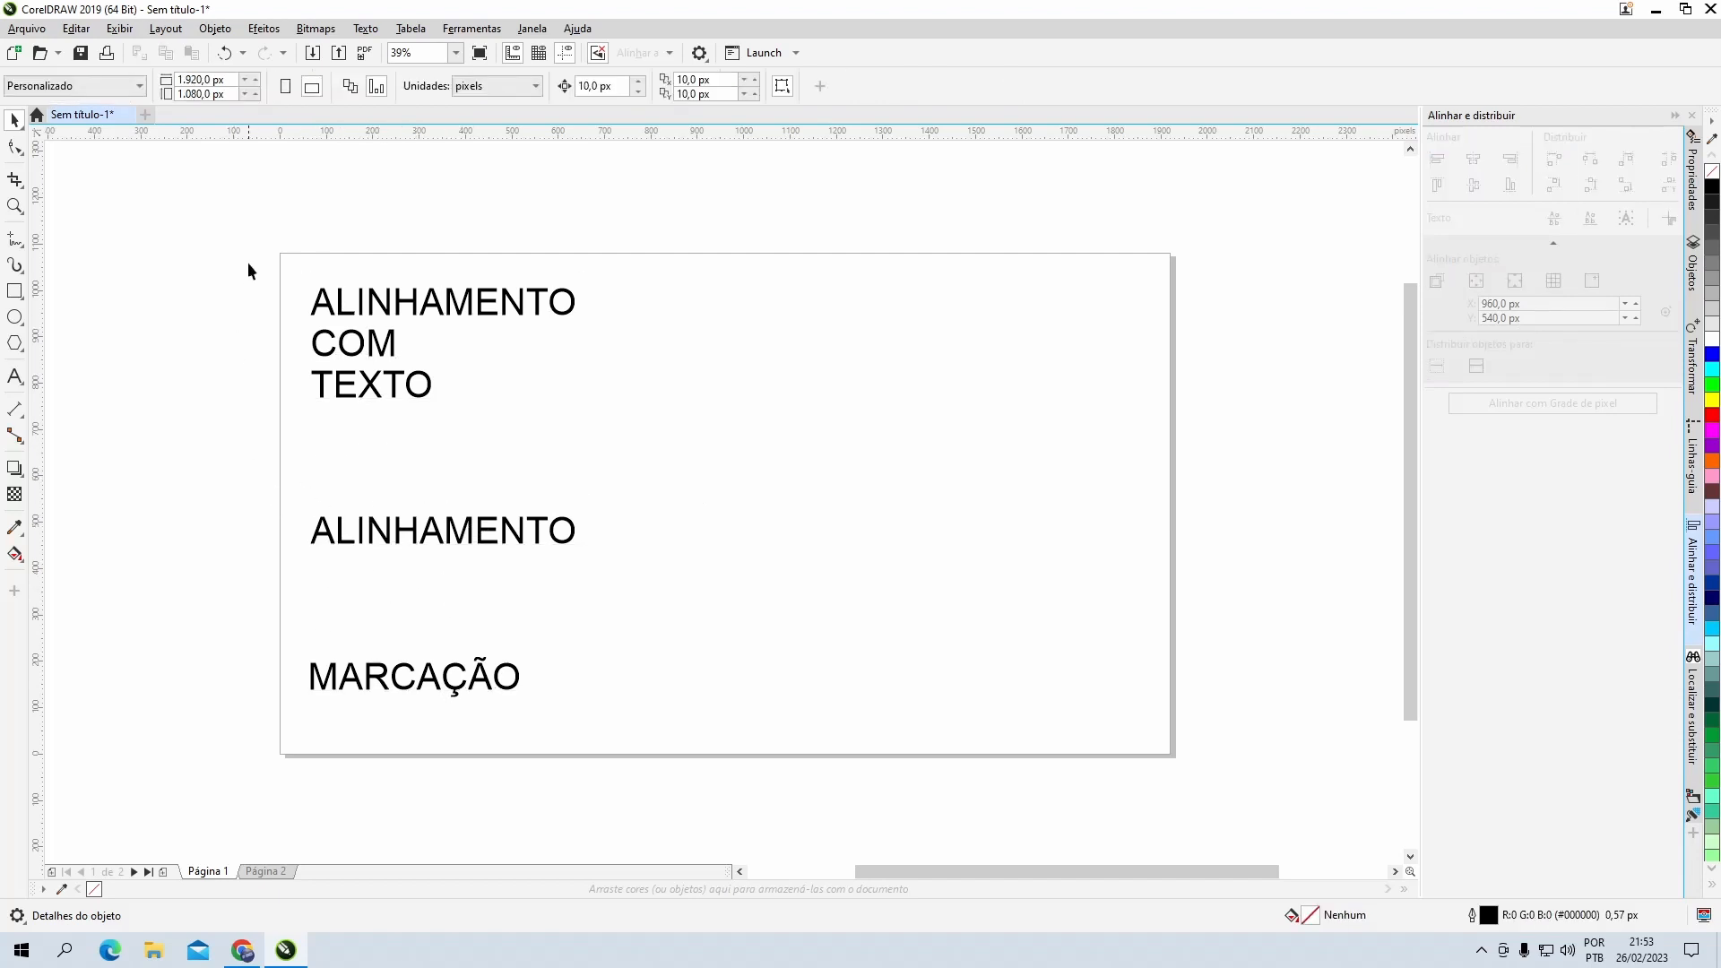
Step: Distribute the three text objects vertically by their centers, using the bounding box as the text reference
{"action": "left_click_drag", "start_coordinate": [247, 262], "coordinate": [676, 731]}
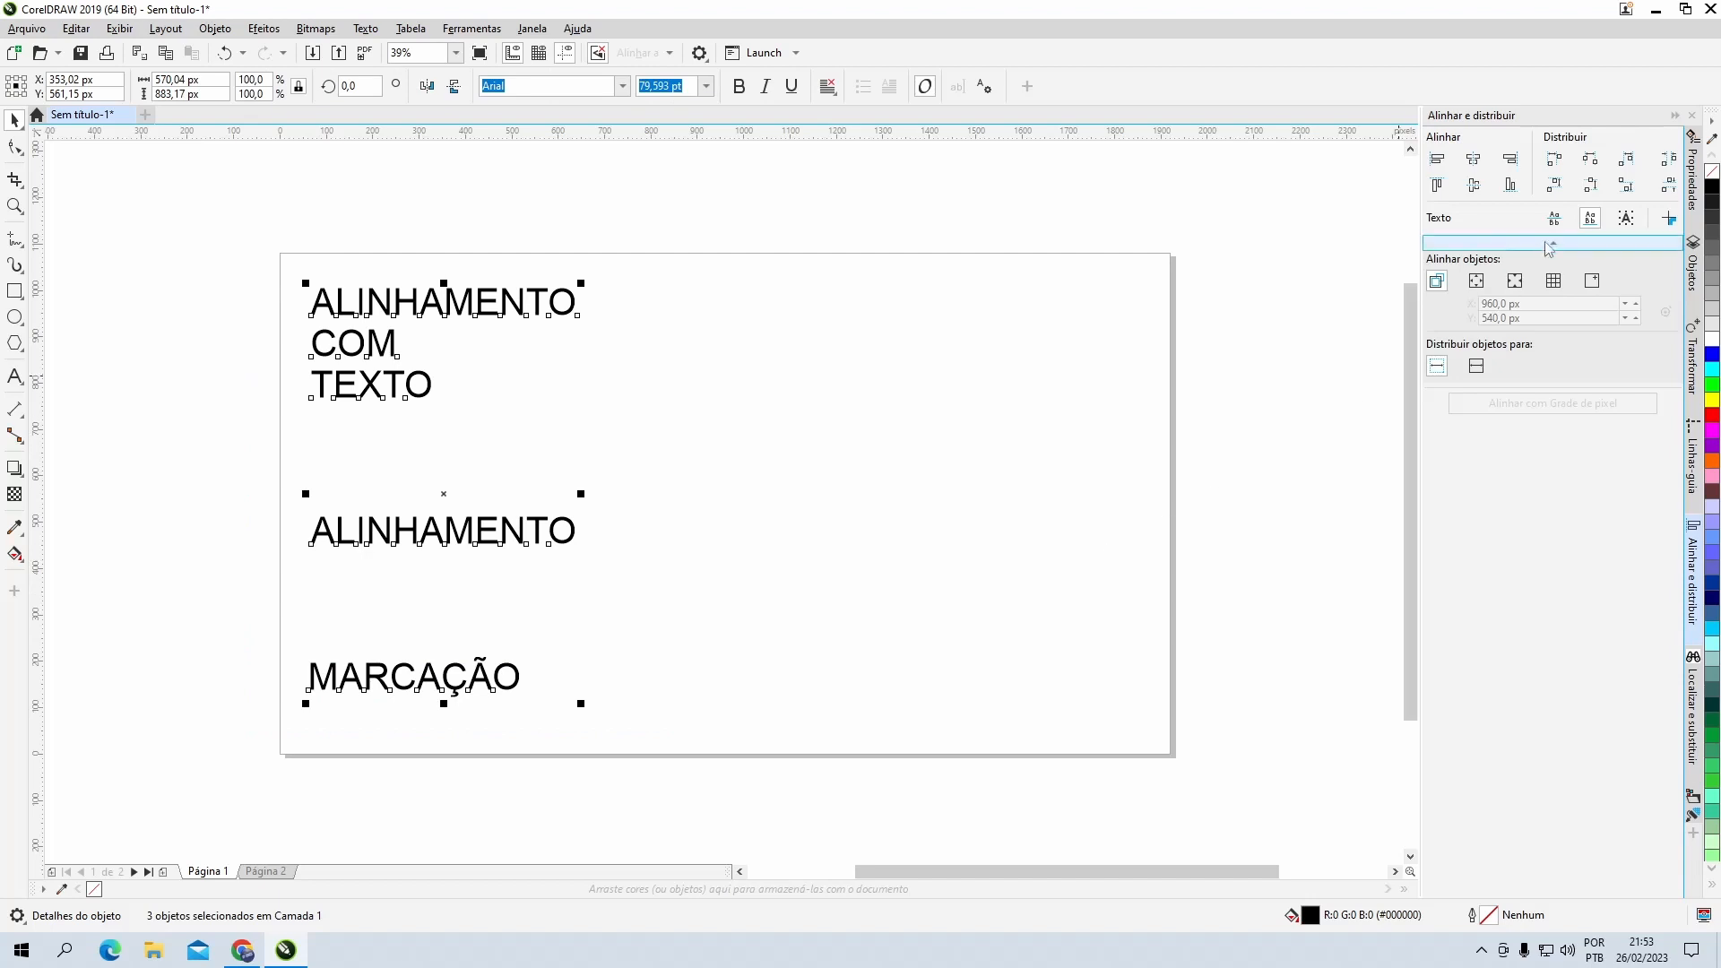
{"action": "left_click", "coordinate": [1626, 220]}
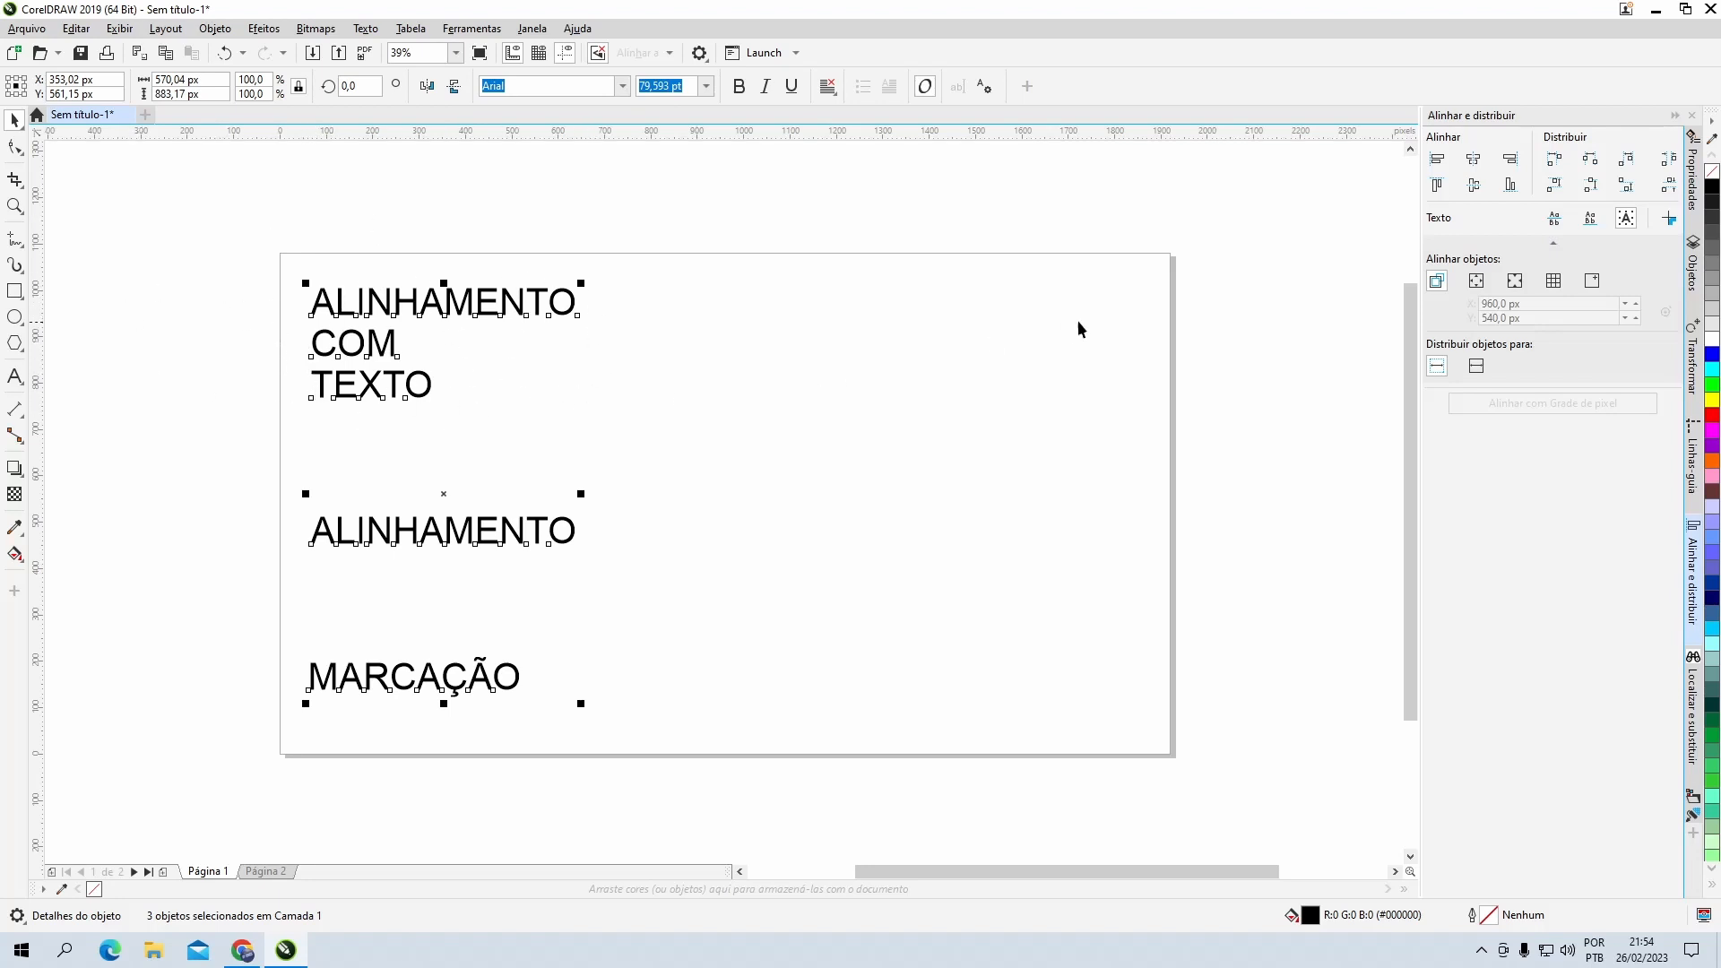
{"action": "left_click", "coordinate": [1587, 190]}
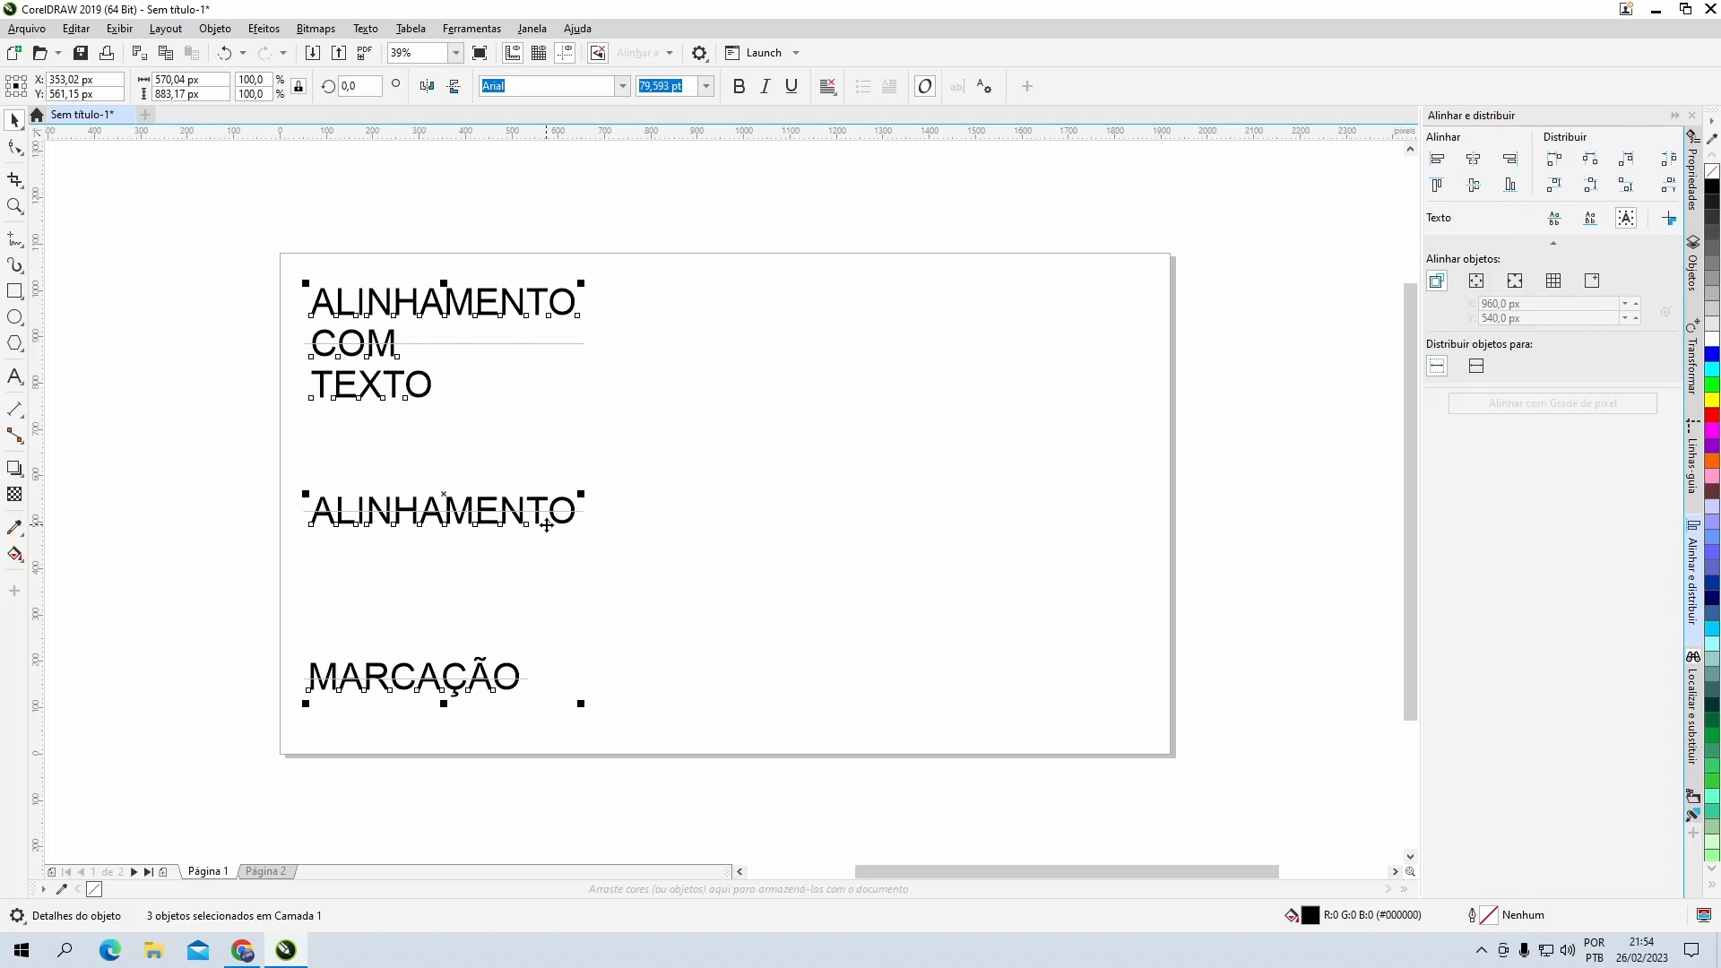
{"action": "left_click", "coordinate": [364, 475]}
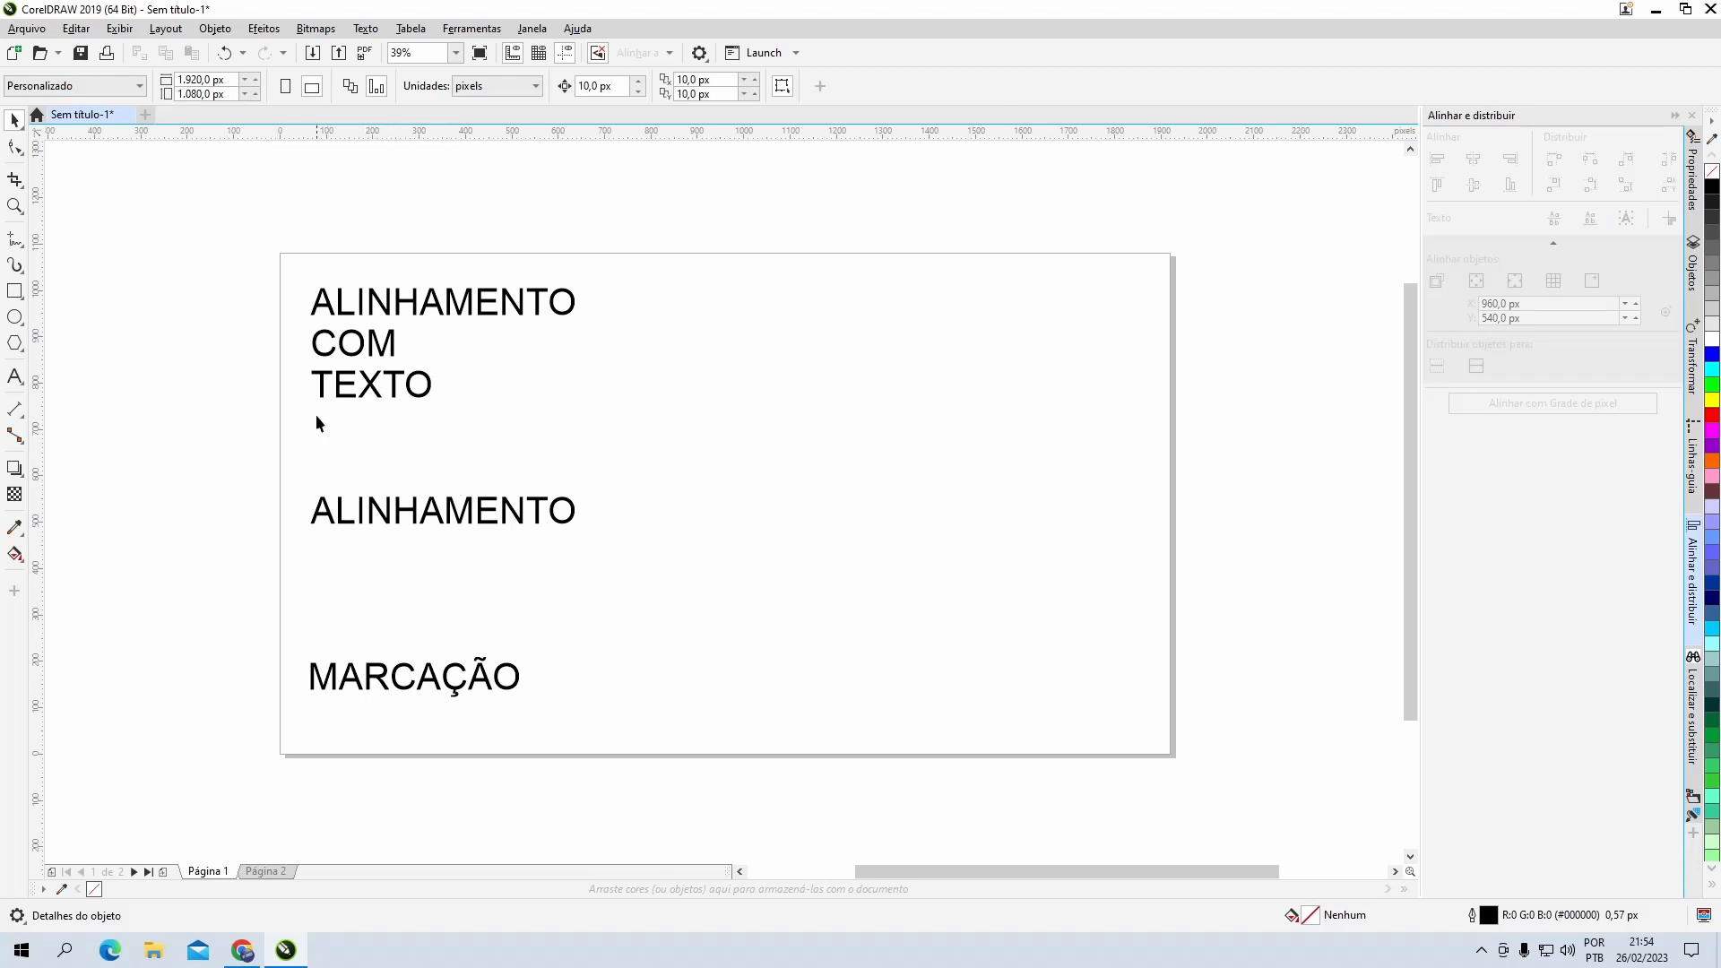
Step: Distribute the three text objects vertically by their centers, using the last line's baseline as the text reference
{"action": "left_click_drag", "start_coordinate": [312, 252], "coordinate": [648, 718]}
{"action": "left_click_drag", "start_coordinate": [281, 272], "coordinate": [762, 748]}
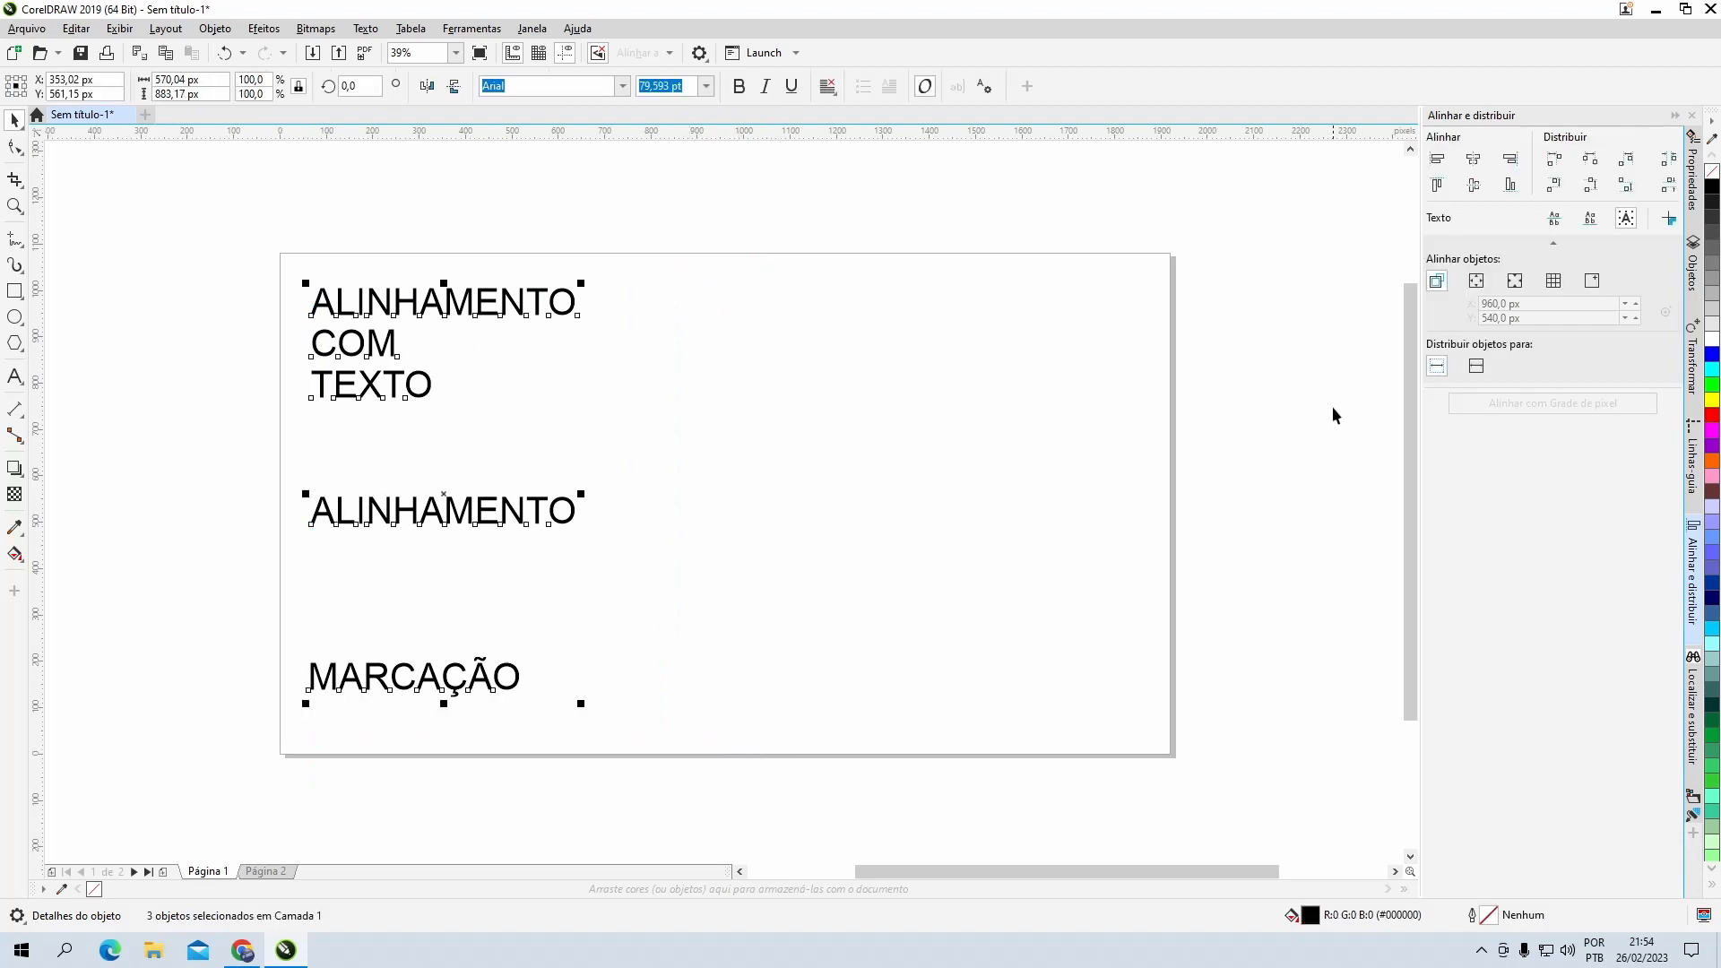
{"action": "left_click", "coordinate": [1589, 224]}
{"action": "left_click", "coordinate": [1599, 184]}
{"action": "left_click", "coordinate": [554, 435]}
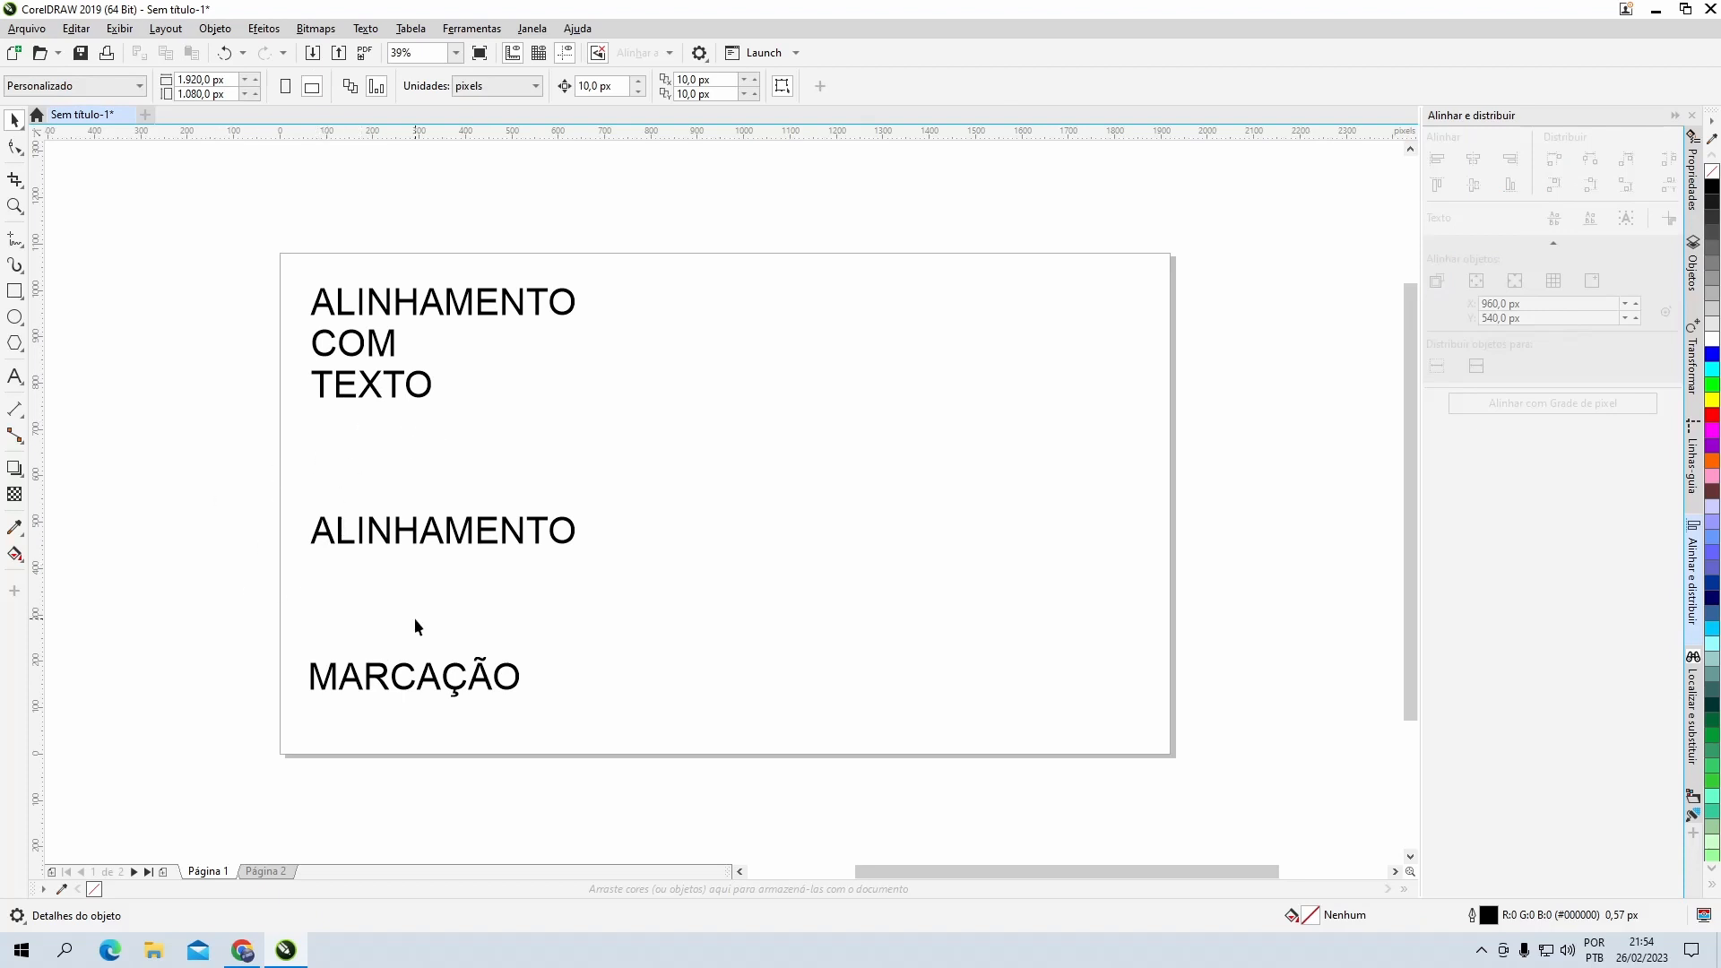
Step: Draw a square about 137 px wide beside the texts and place three copies of it below in a column
{"action": "left_click", "coordinate": [16, 292]}
{"action": "mouse_move", "coordinate": [699, 303]}
{"action": "left_mouse_down"}
{"action": "mouse_move", "coordinate": [743, 369]}
{"action": "mouse_move", "coordinate": [724, 632]}
{"action": "mouse_move", "coordinate": [741, 557]}
{"action": "left_mouse_up"}
{"action": "left_click", "coordinate": [14, 119]}
{"action": "left_click", "coordinate": [732, 587]}
{"action": "left_click_drag", "start_coordinate": [734, 617], "coordinate": [733, 660]}
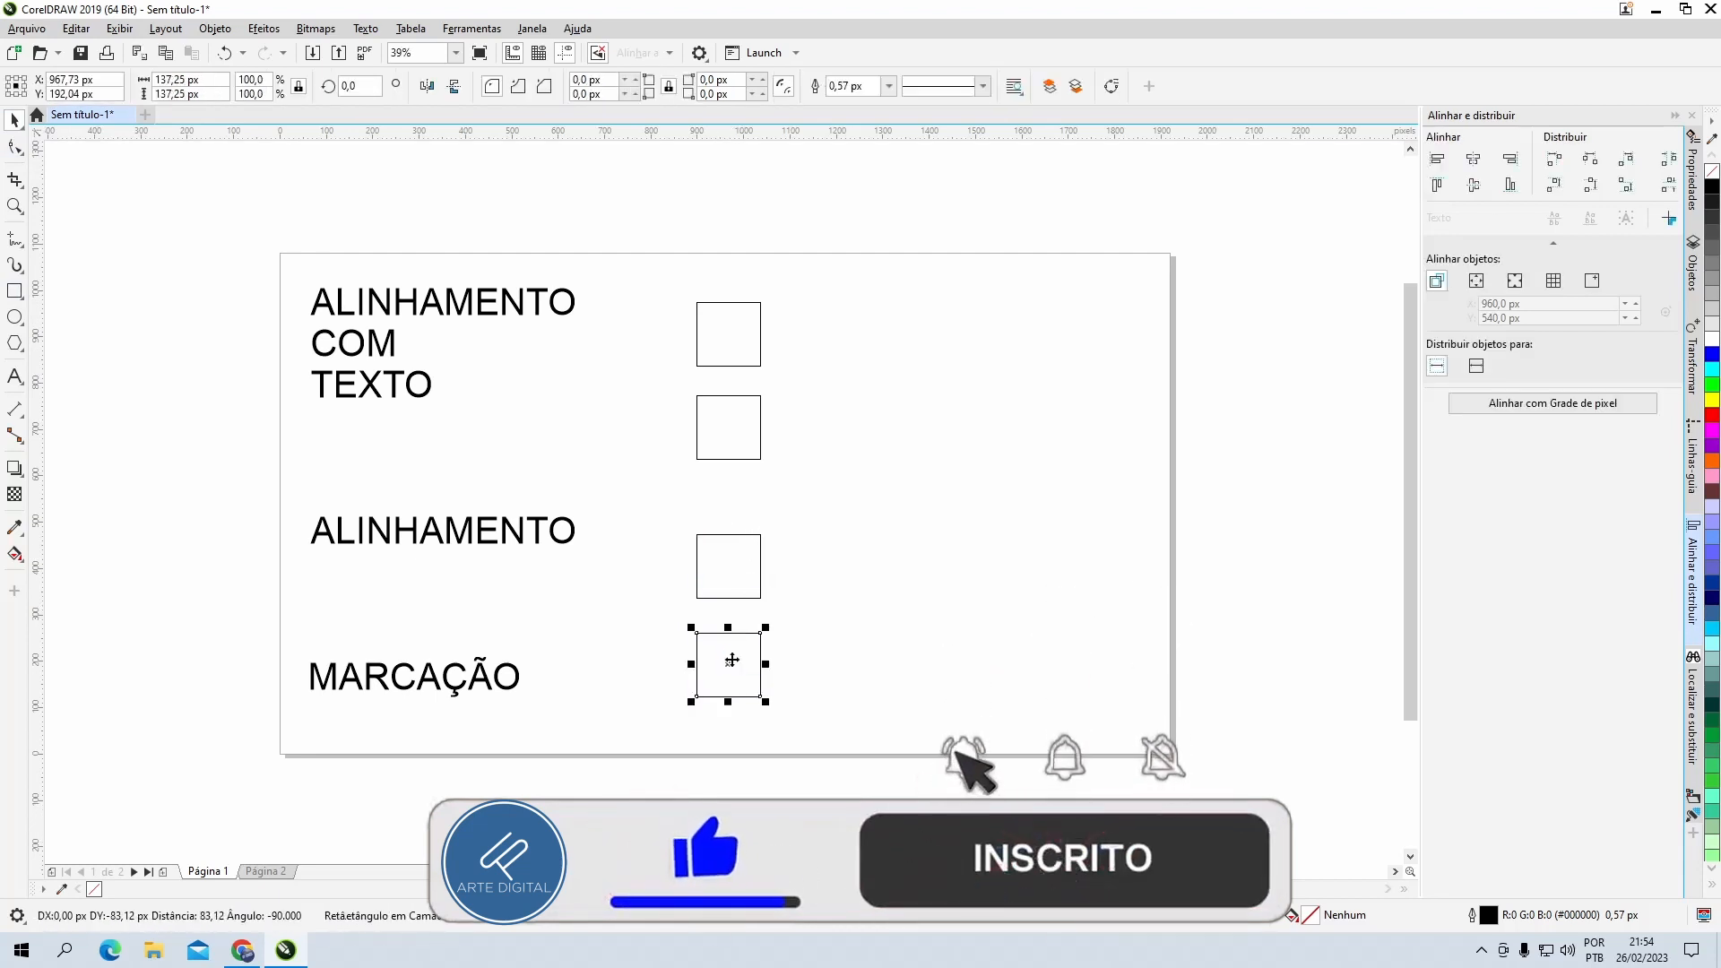
Step: Distribute the four squares vertically by their centers
{"action": "left_click_drag", "start_coordinate": [642, 260], "coordinate": [807, 728]}
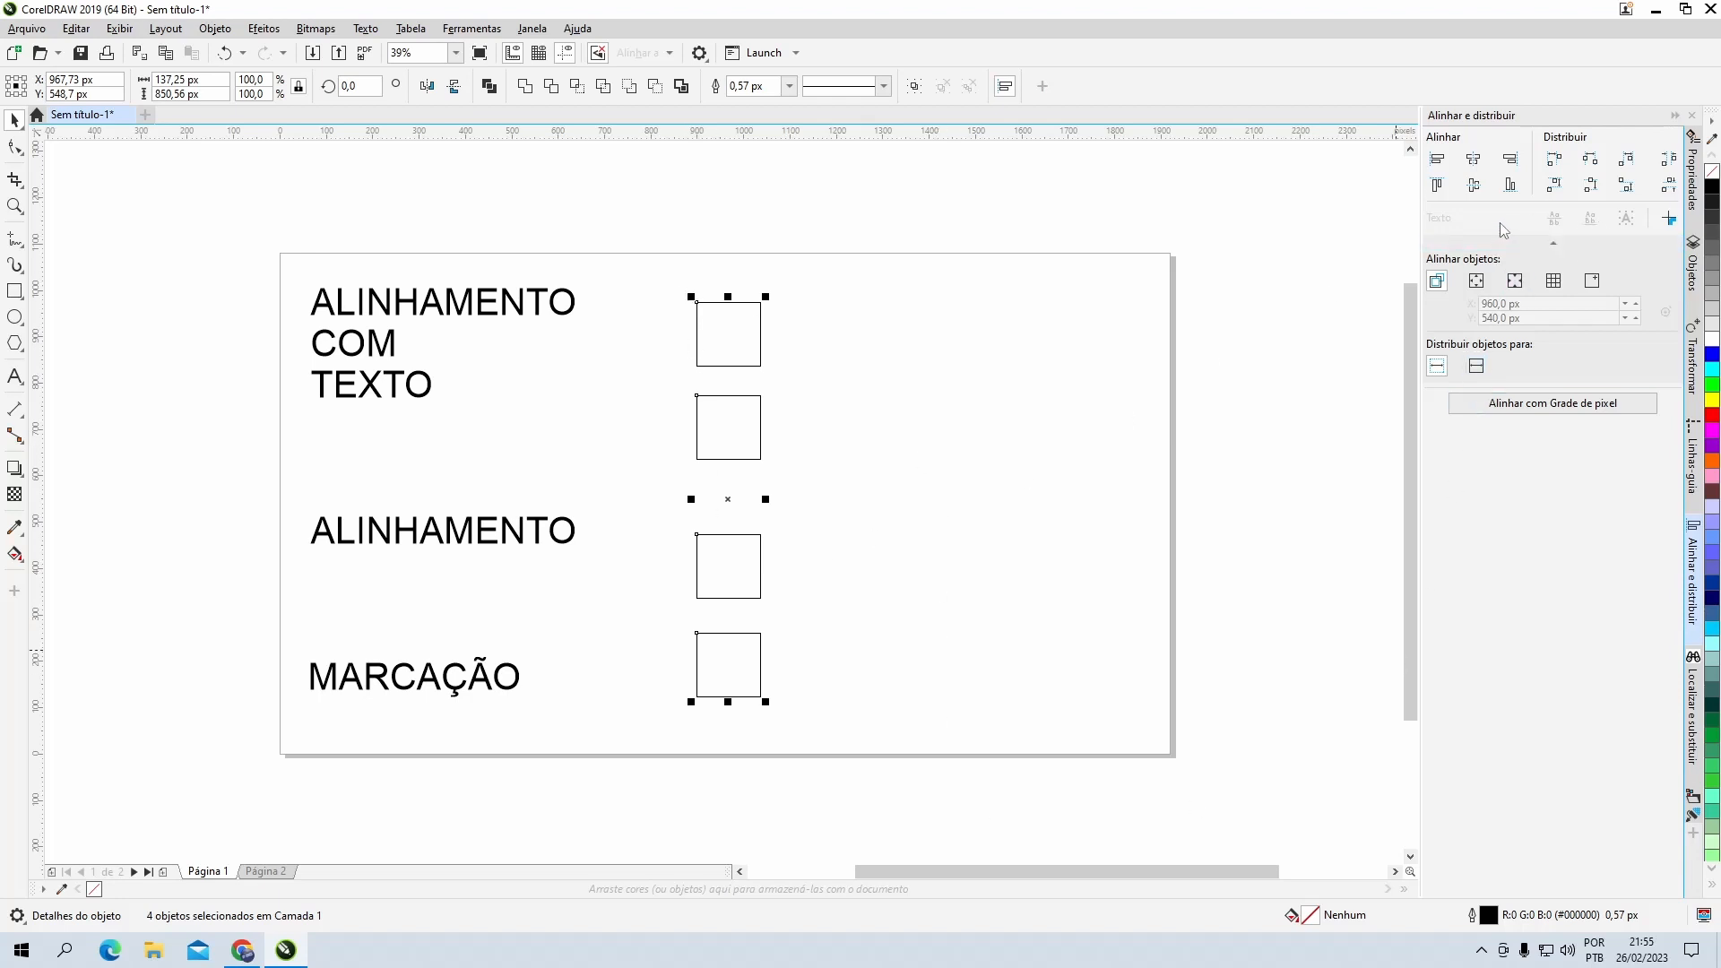
{"action": "left_click", "coordinate": [1591, 187]}
{"action": "left_click", "coordinate": [1039, 440]}
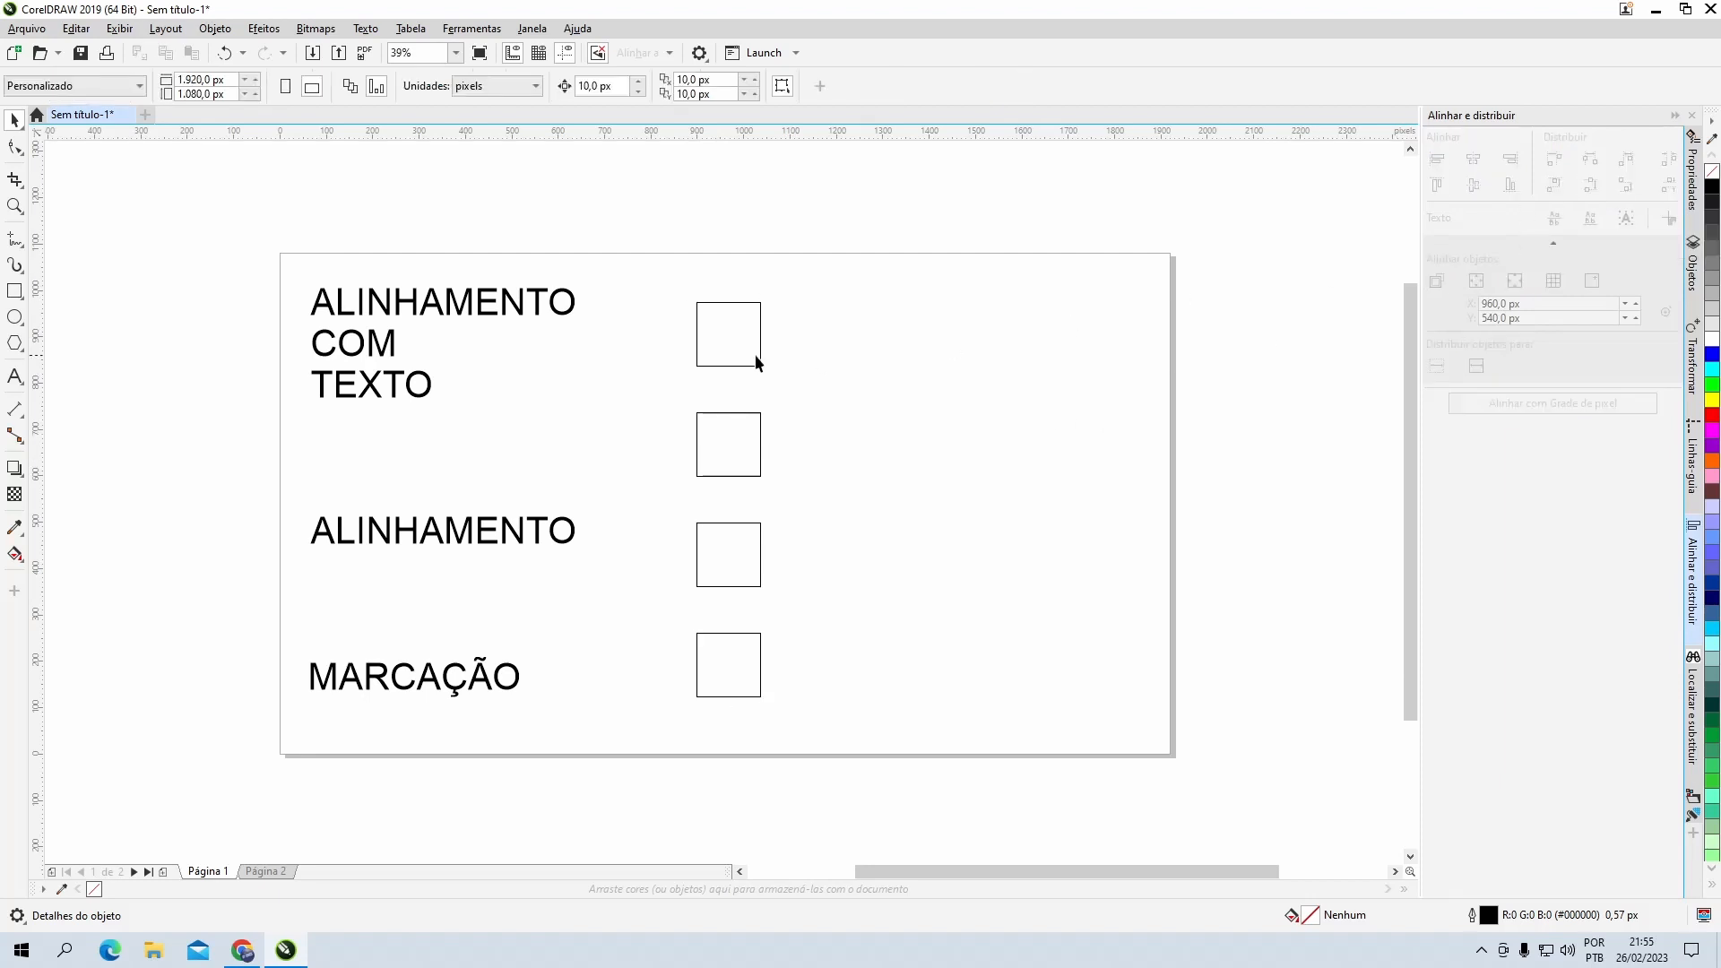
{"action": "left_click_drag", "start_coordinate": [662, 297], "coordinate": [775, 466]}
{"action": "left_click_drag", "start_coordinate": [803, 674], "coordinate": [799, 687]}
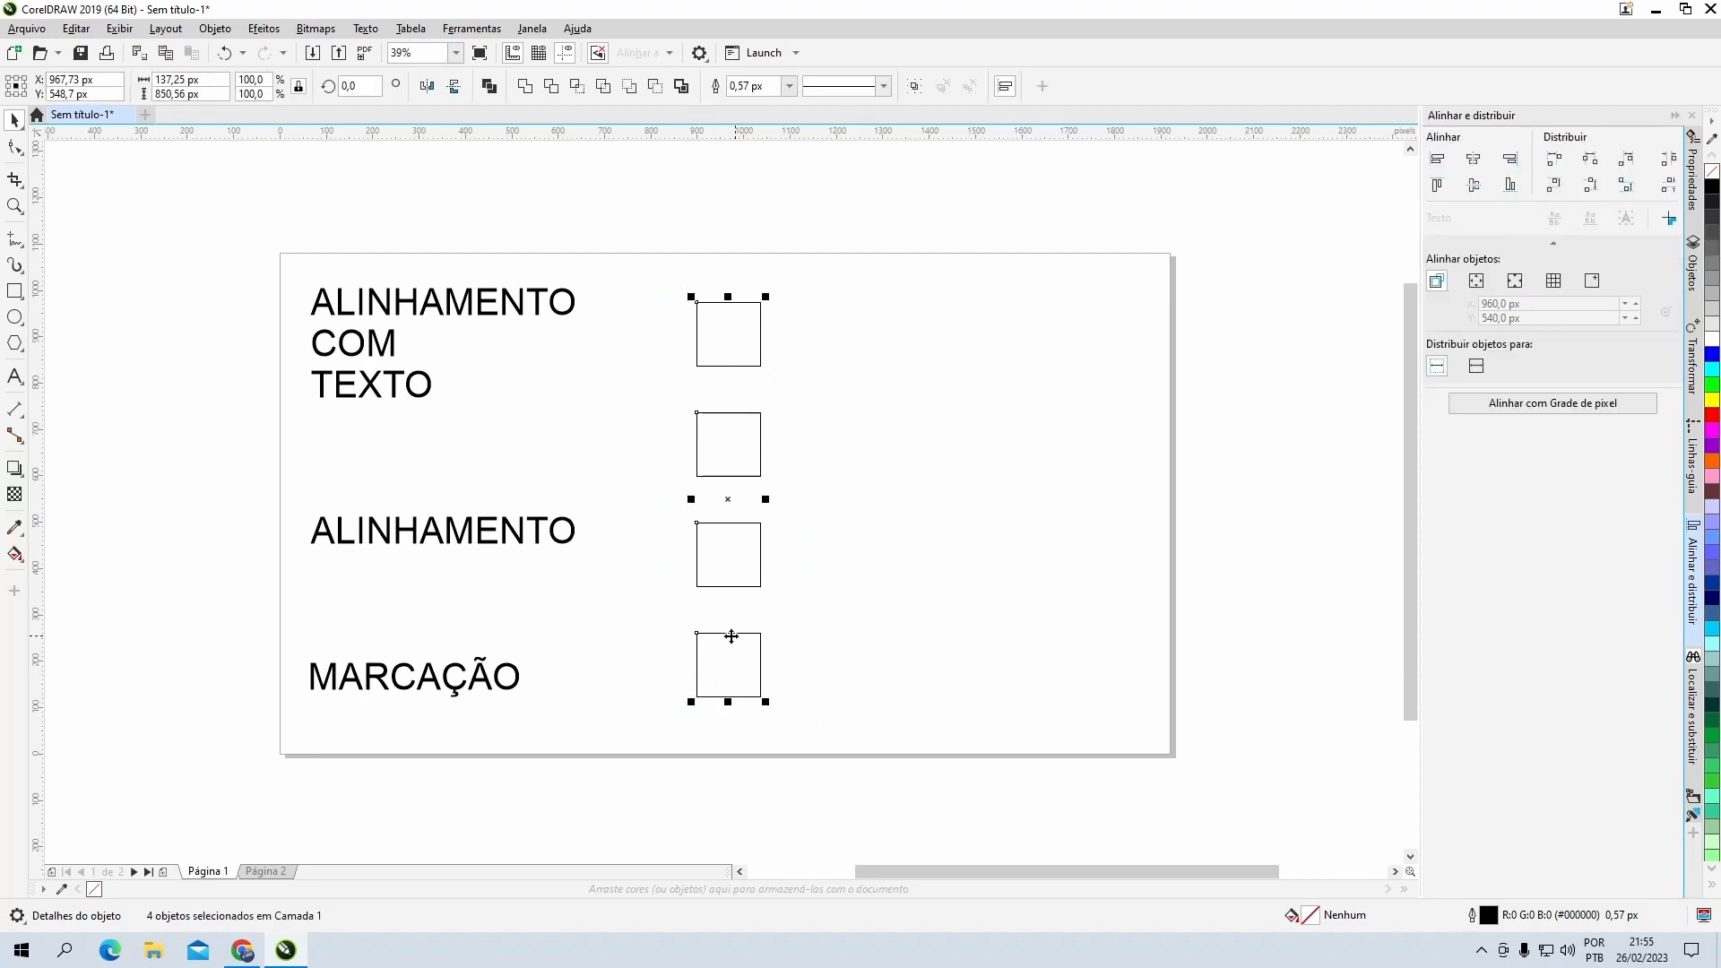
{"action": "left_click", "coordinate": [885, 462]}
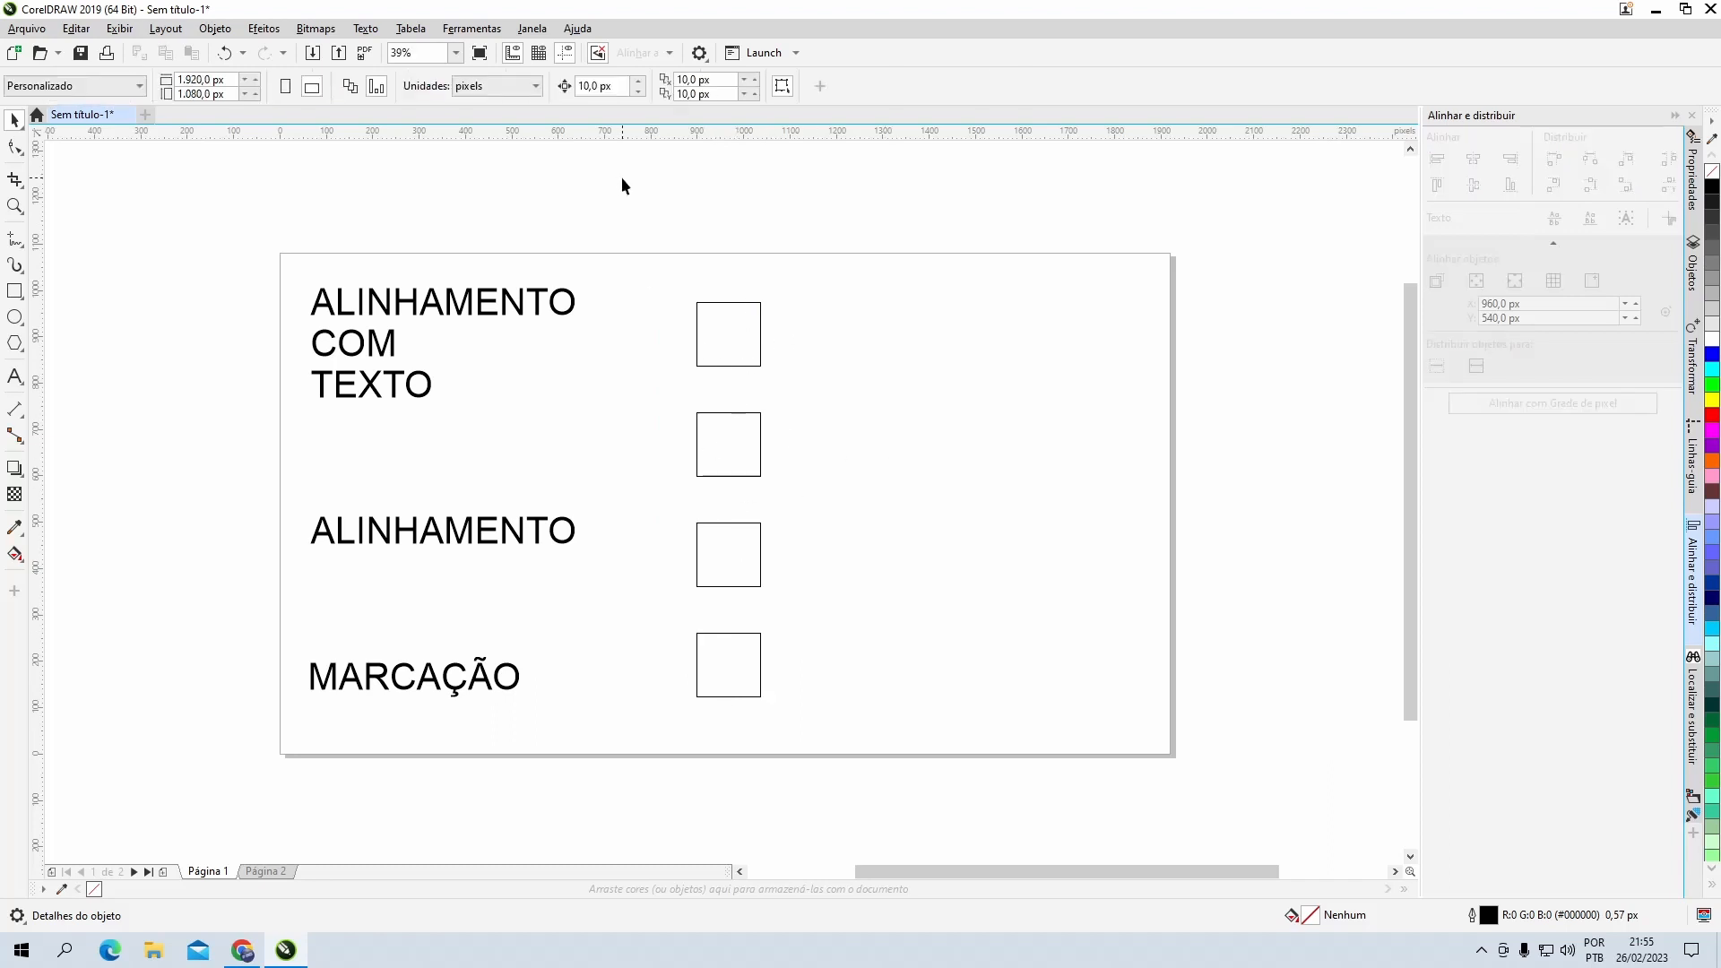
Step: Draw thin rectangles filling the upper two gaps between the squares to compare their heights, and delete both rectangles
{"action": "left_click", "coordinate": [15, 290]}
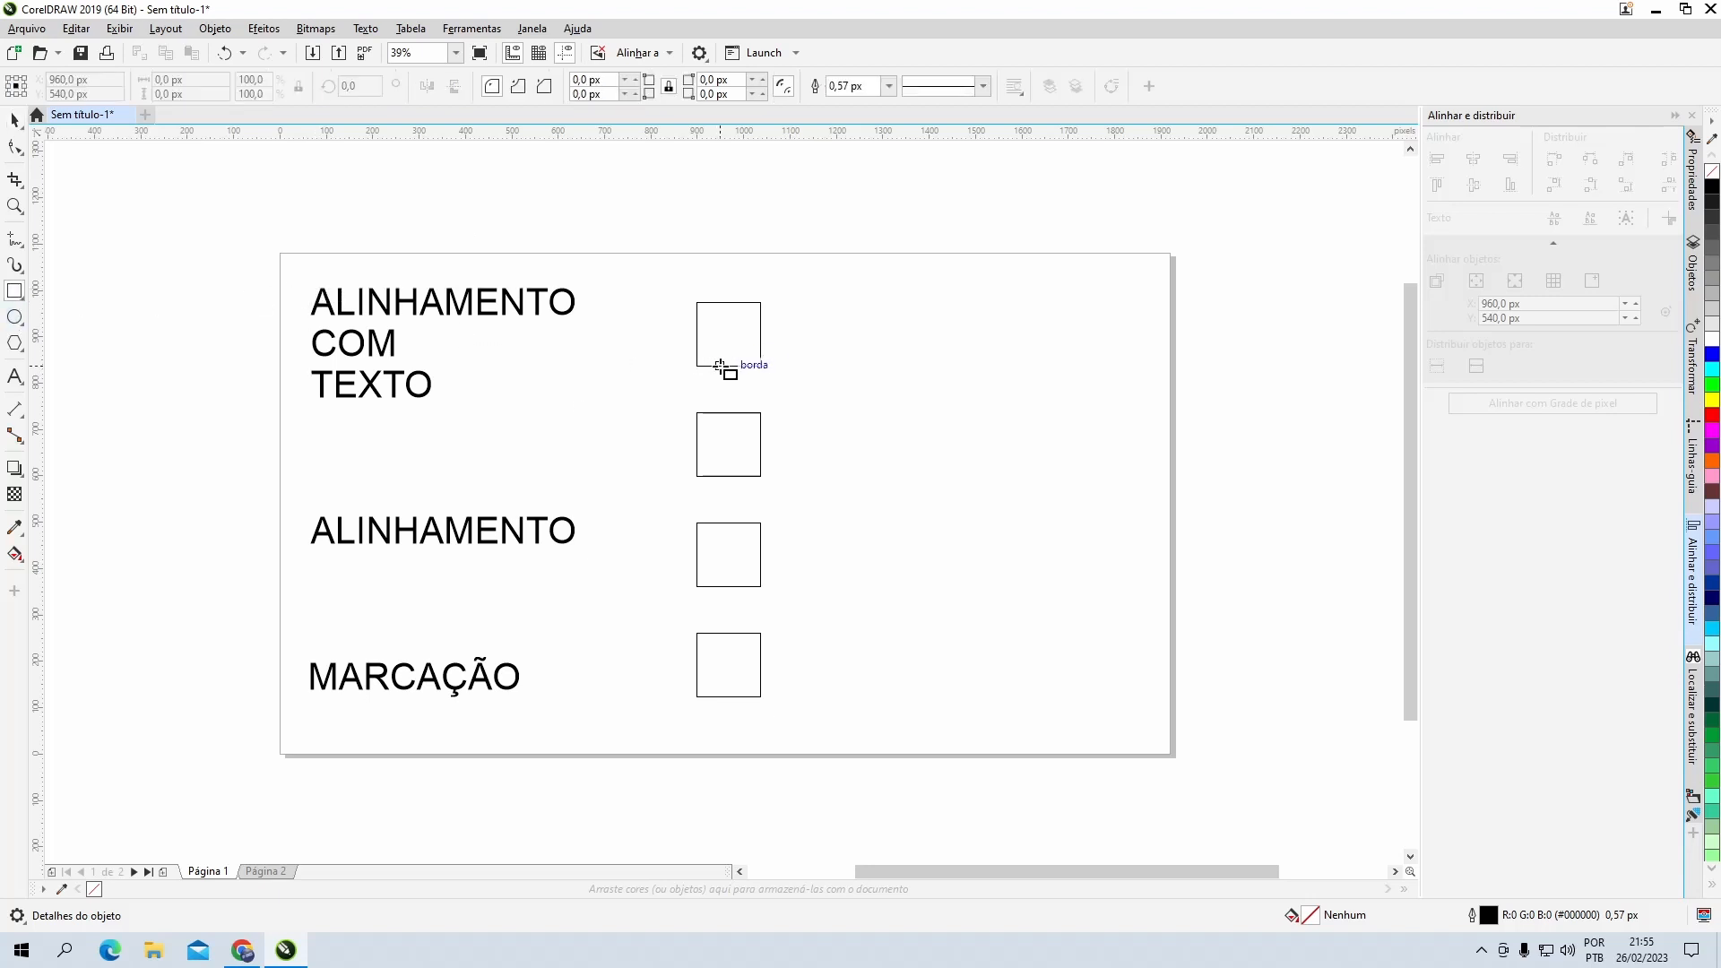
{"action": "mouse_move", "coordinate": [720, 367]}
{"action": "left_mouse_down"}
{"action": "mouse_move", "coordinate": [727, 410]}
{"action": "mouse_move", "coordinate": [744, 412]}
{"action": "left_mouse_up"}
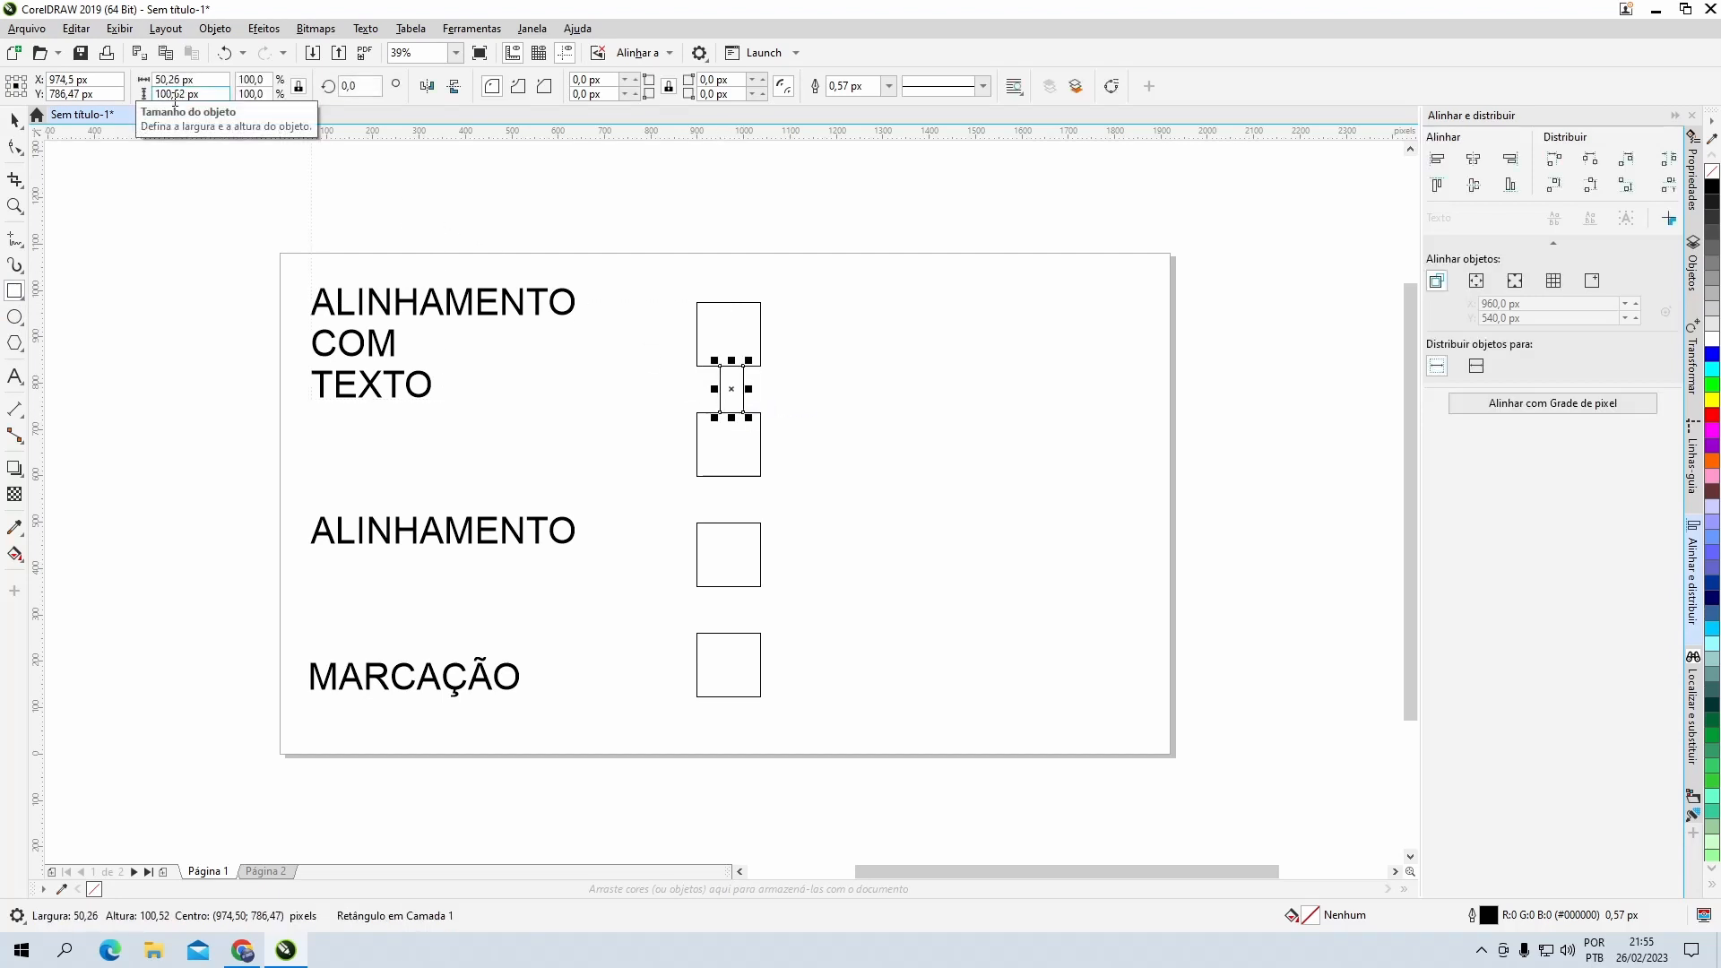
{"action": "left_click_drag", "start_coordinate": [721, 476], "coordinate": [739, 520]}
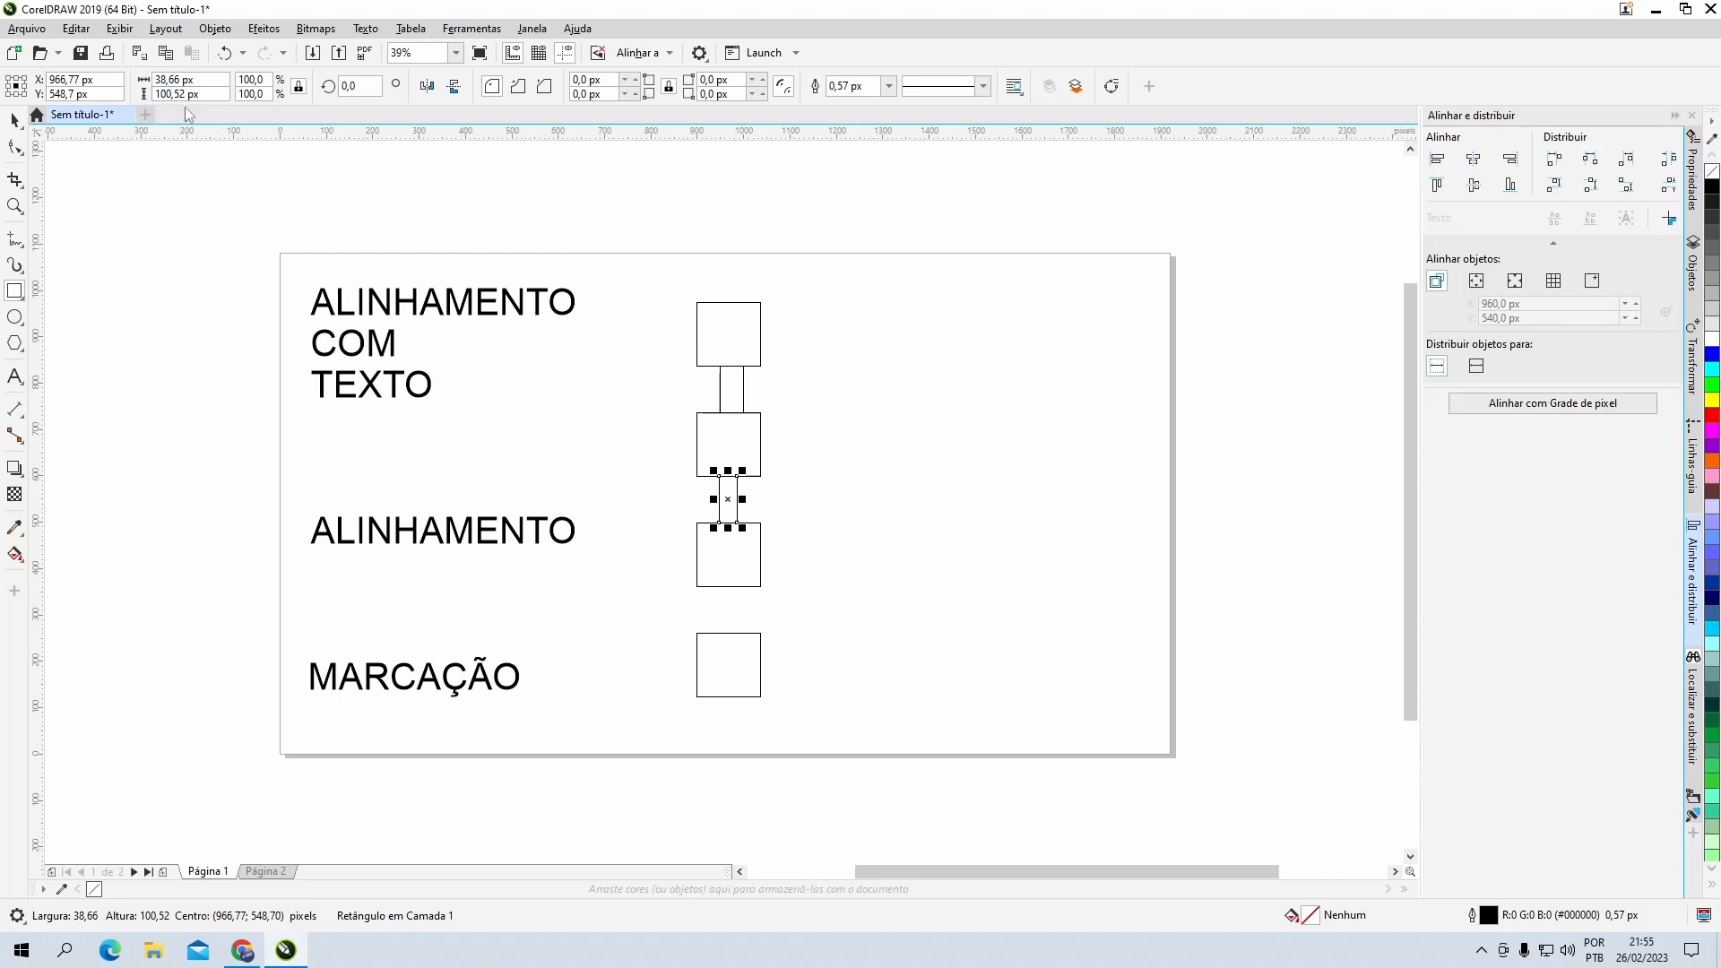
{"action": "left_click", "coordinate": [14, 119]}
{"action": "left_click", "coordinate": [726, 386], "text": "shift"}
{"action": "key", "text": "Delete"}
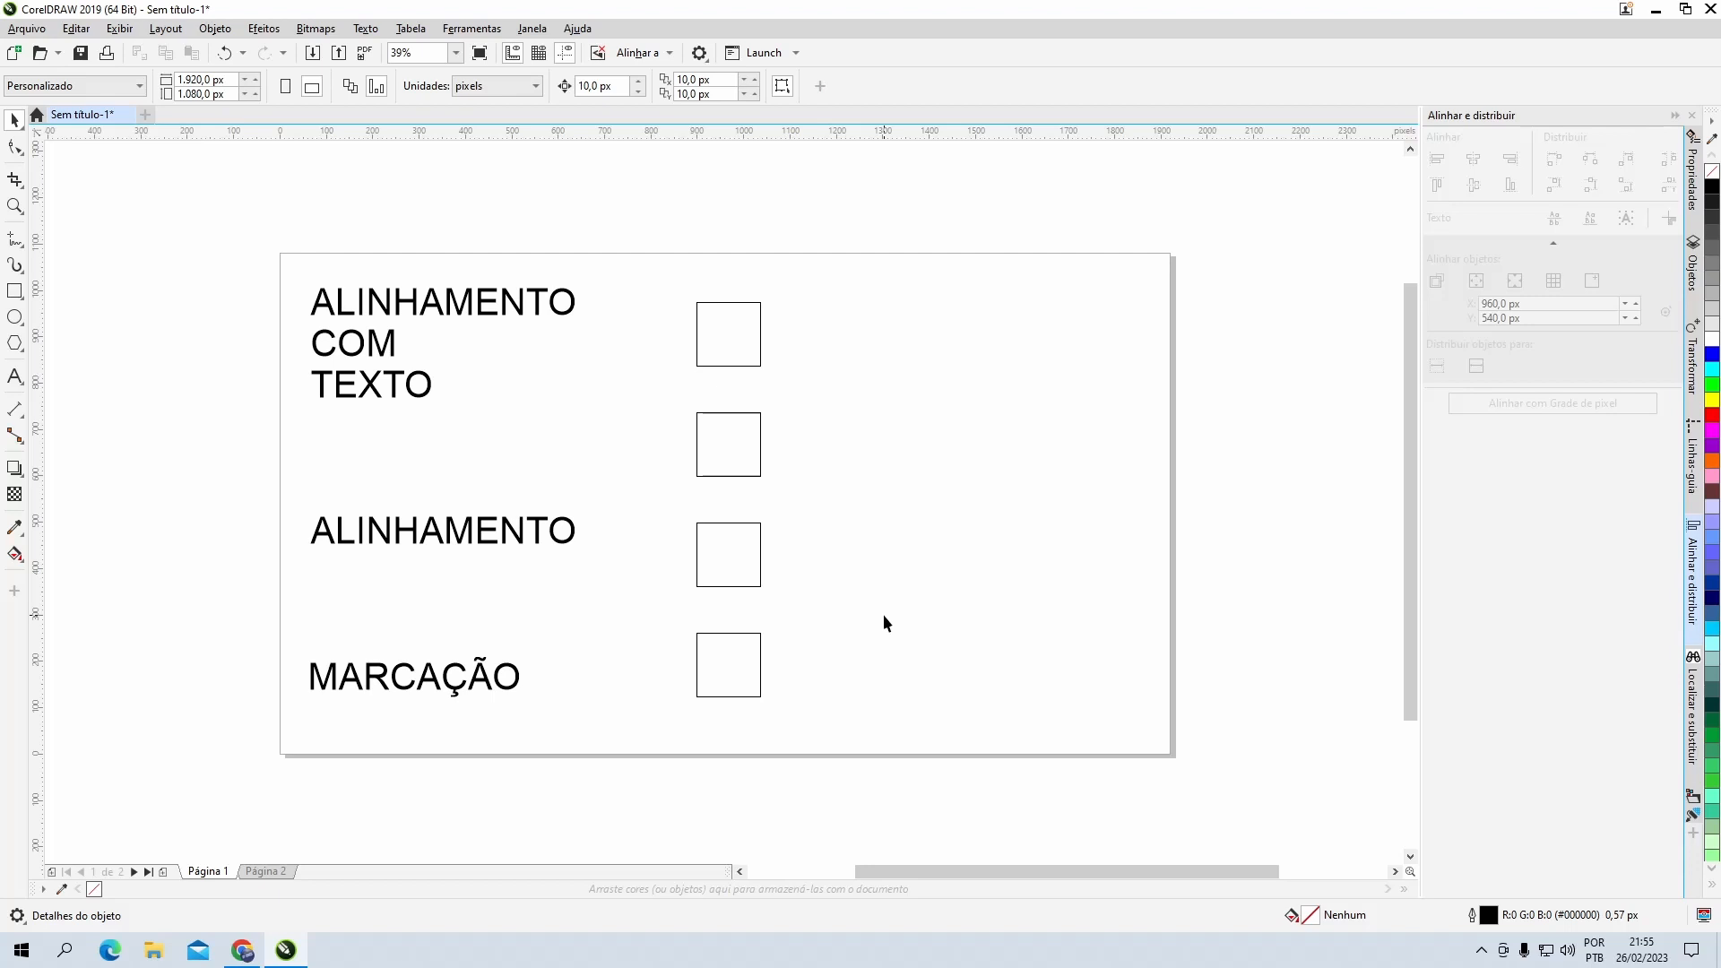
Step: Place a horizontal guideline on the top square's upper edge and a vertical guideline on its left edge
{"action": "left_click_drag", "start_coordinate": [717, 133], "coordinate": [713, 303]}
{"action": "left_click_drag", "start_coordinate": [45, 322], "coordinate": [696, 335]}
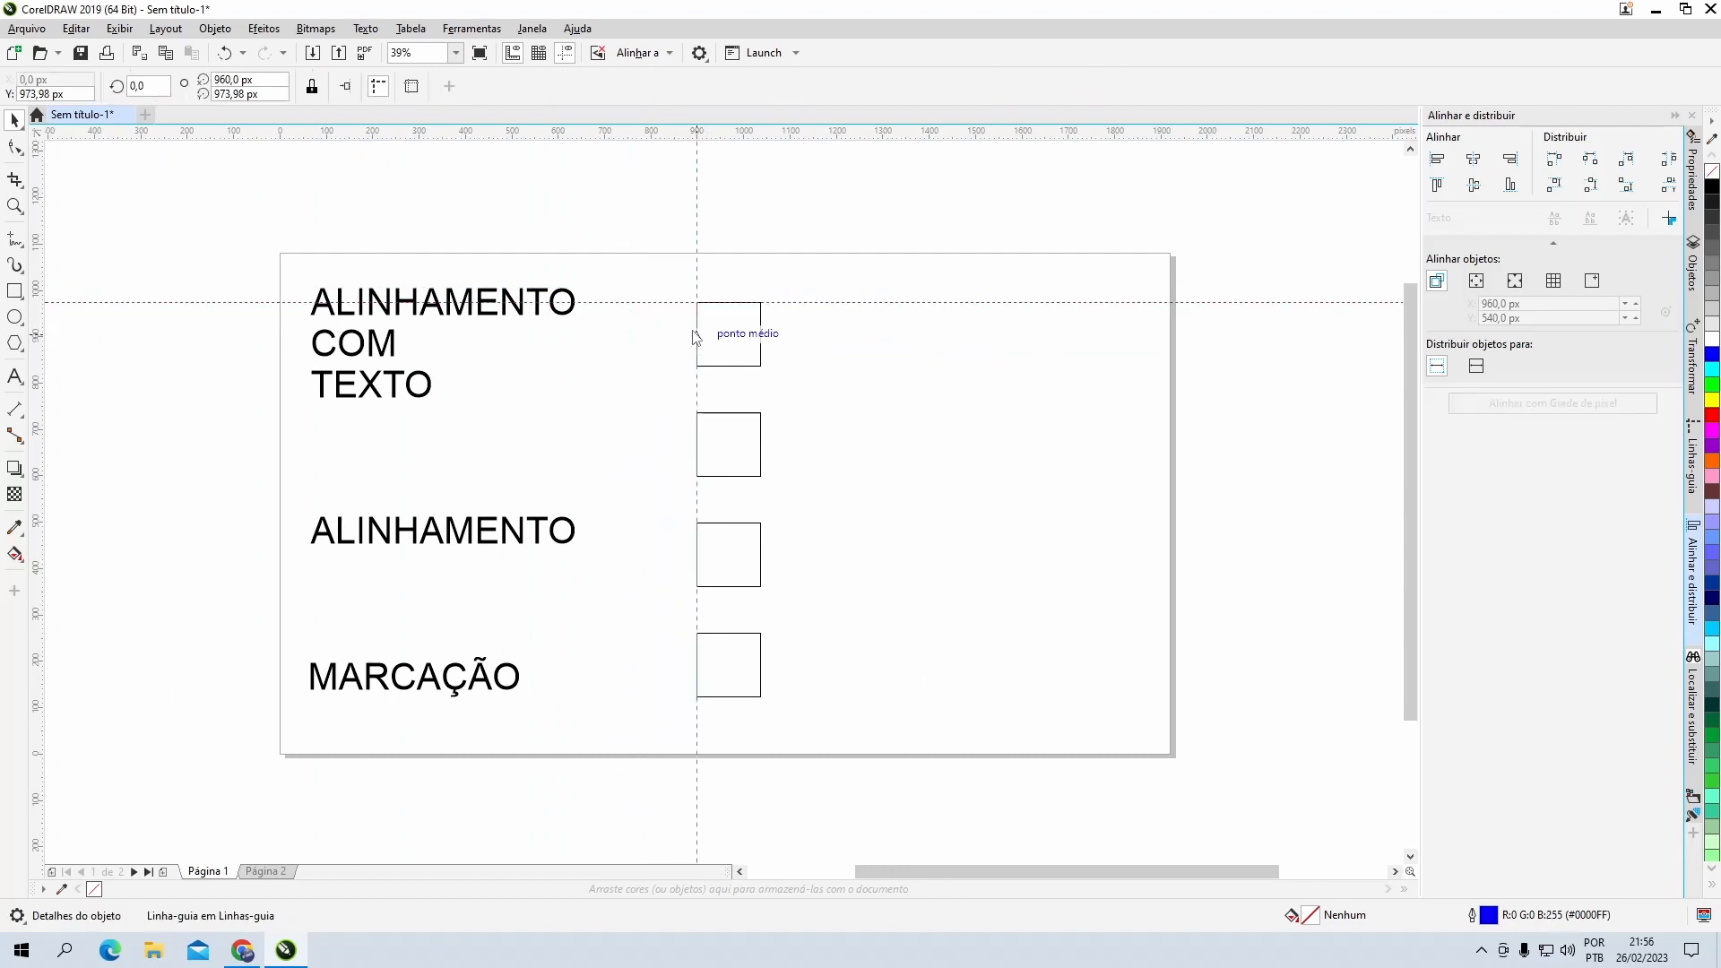
{"action": "left_click", "coordinate": [821, 343]}
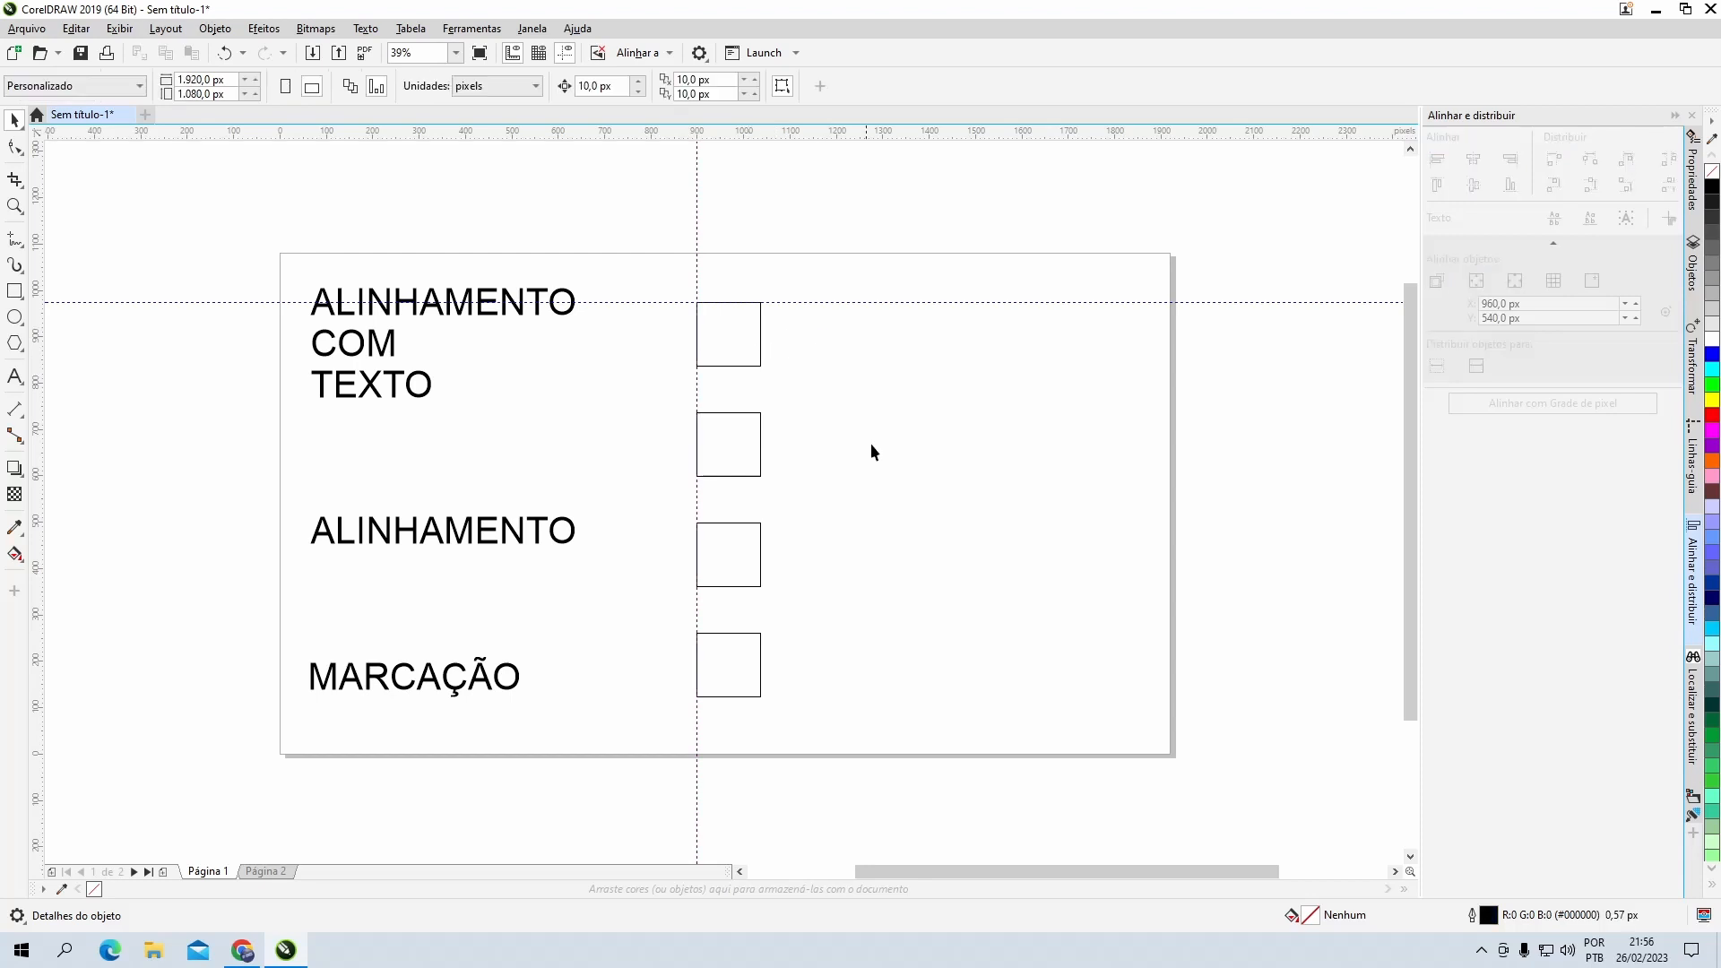
Step: Try enlarging the top square freehand to about 201 px from its lower-right corner, and undo the resize
{"action": "left_click", "coordinate": [755, 358]}
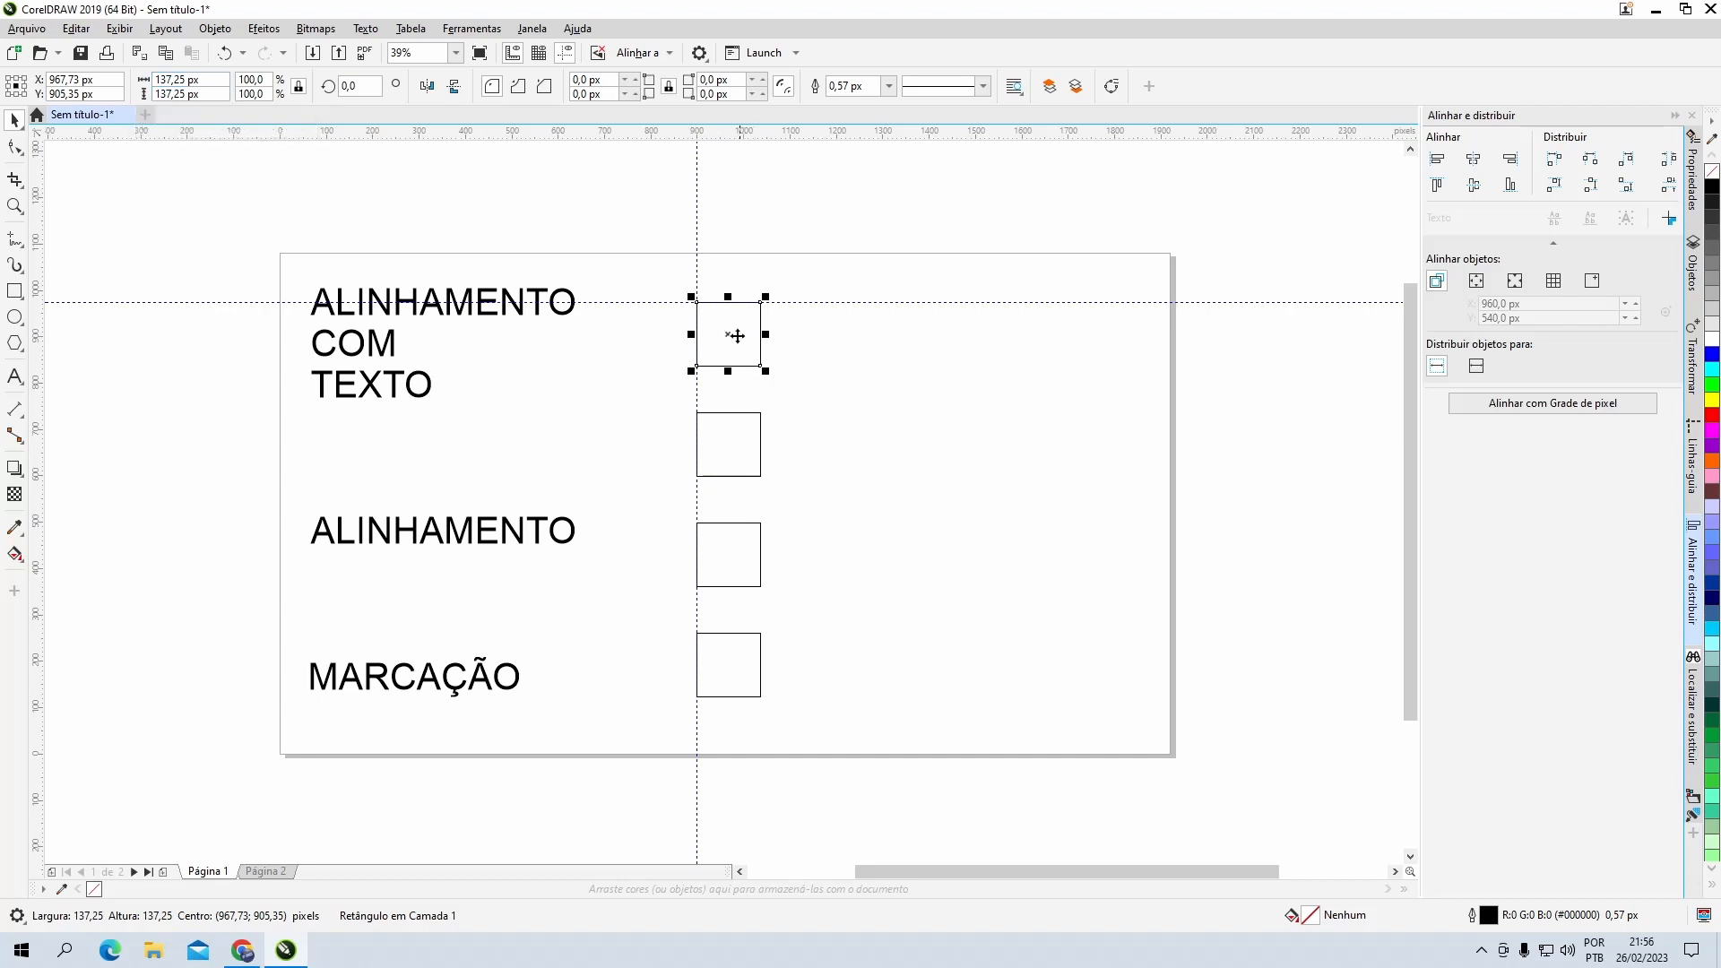
{"action": "left_click", "coordinate": [664, 276]}
{"action": "left_click_drag", "start_coordinate": [721, 319], "coordinate": [717, 314]}
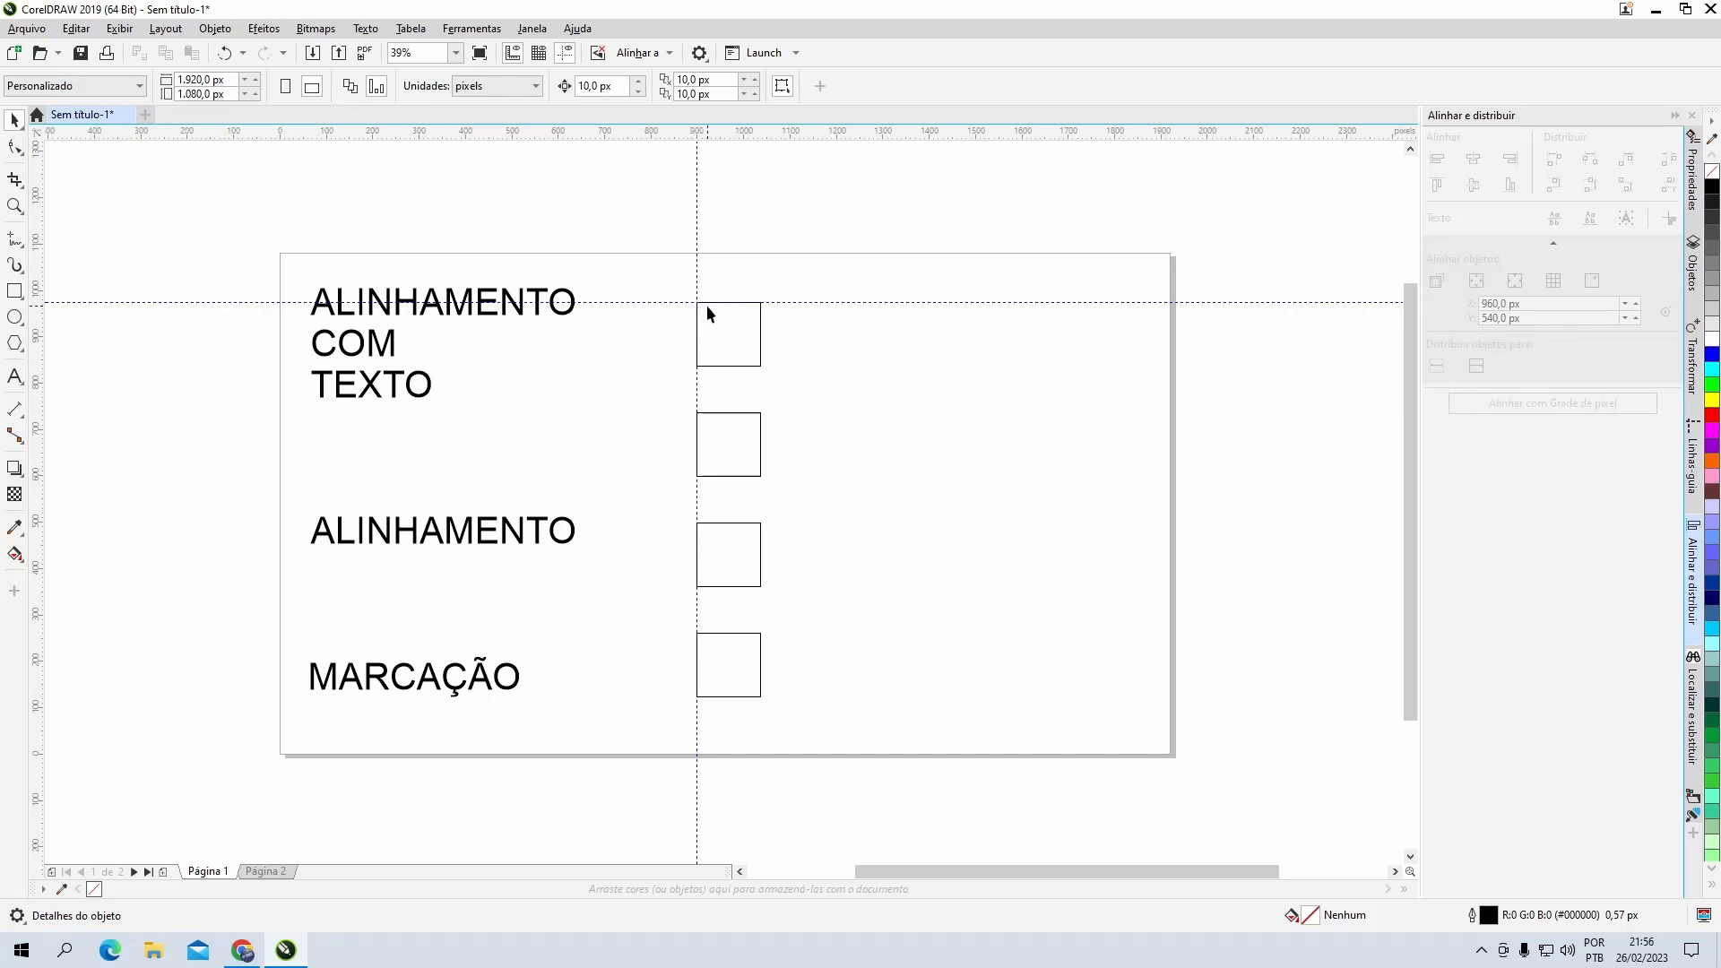
{"action": "left_click", "coordinate": [713, 316]}
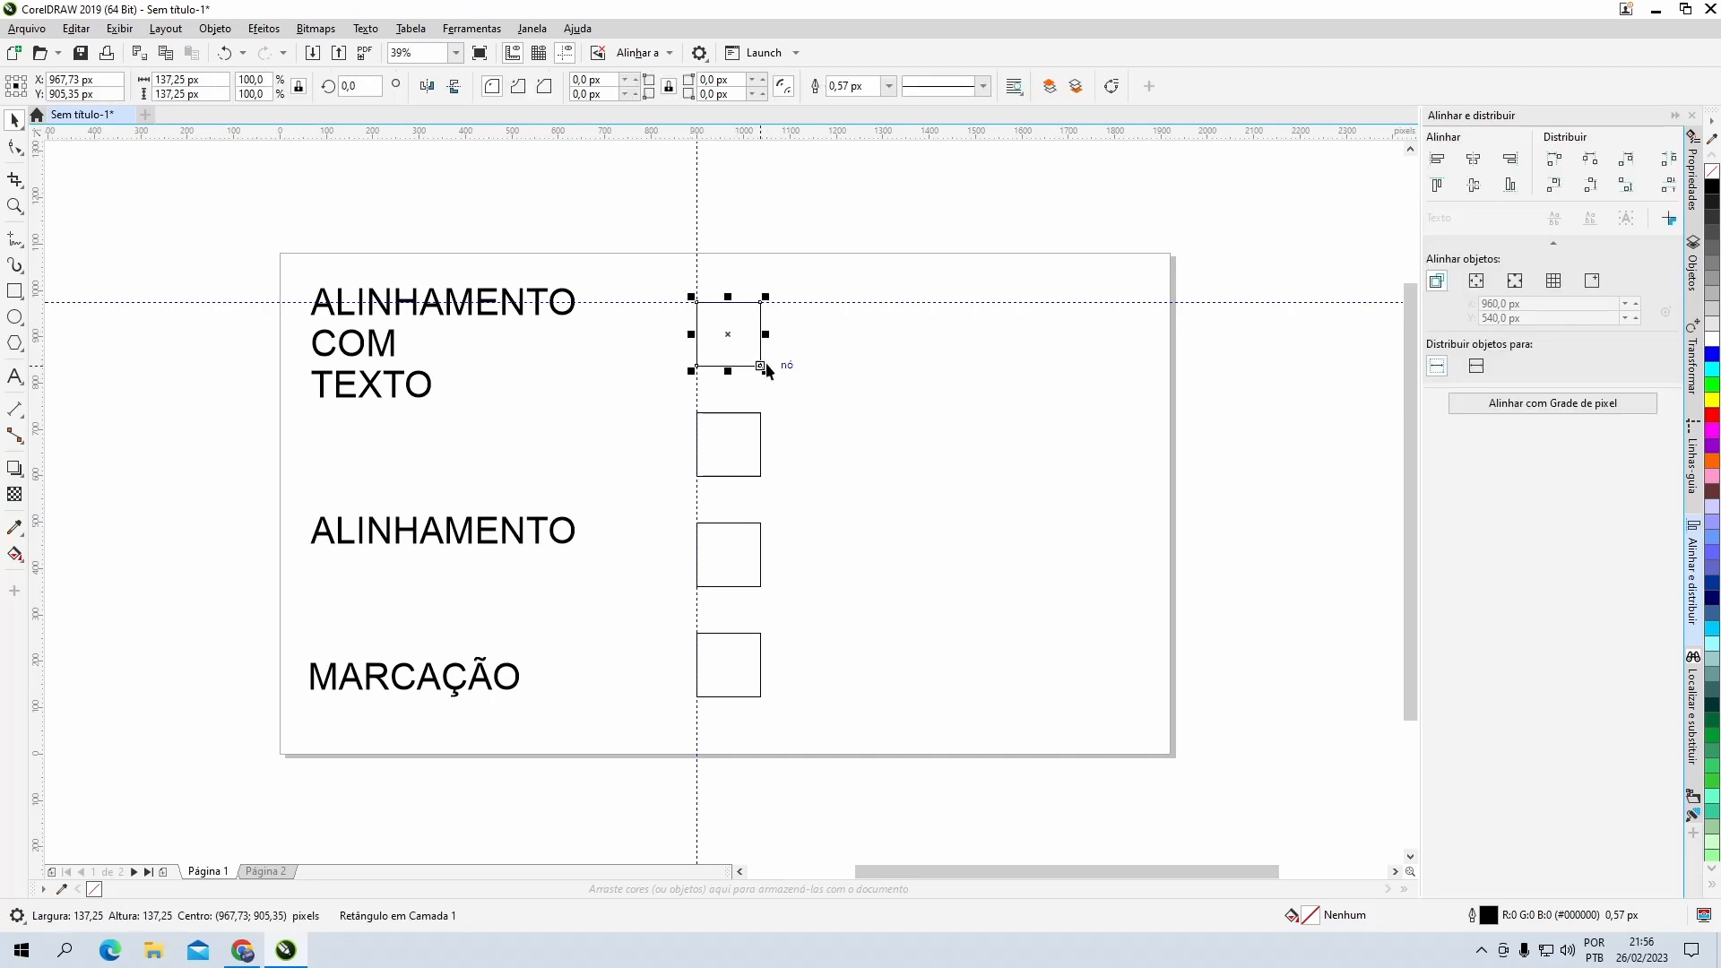
{"action": "mouse_move", "coordinate": [767, 372]}
{"action": "left_mouse_down"}
{"action": "mouse_move", "coordinate": [799, 416]}
{"action": "mouse_move", "coordinate": [790, 395]}
{"action": "left_mouse_up"}
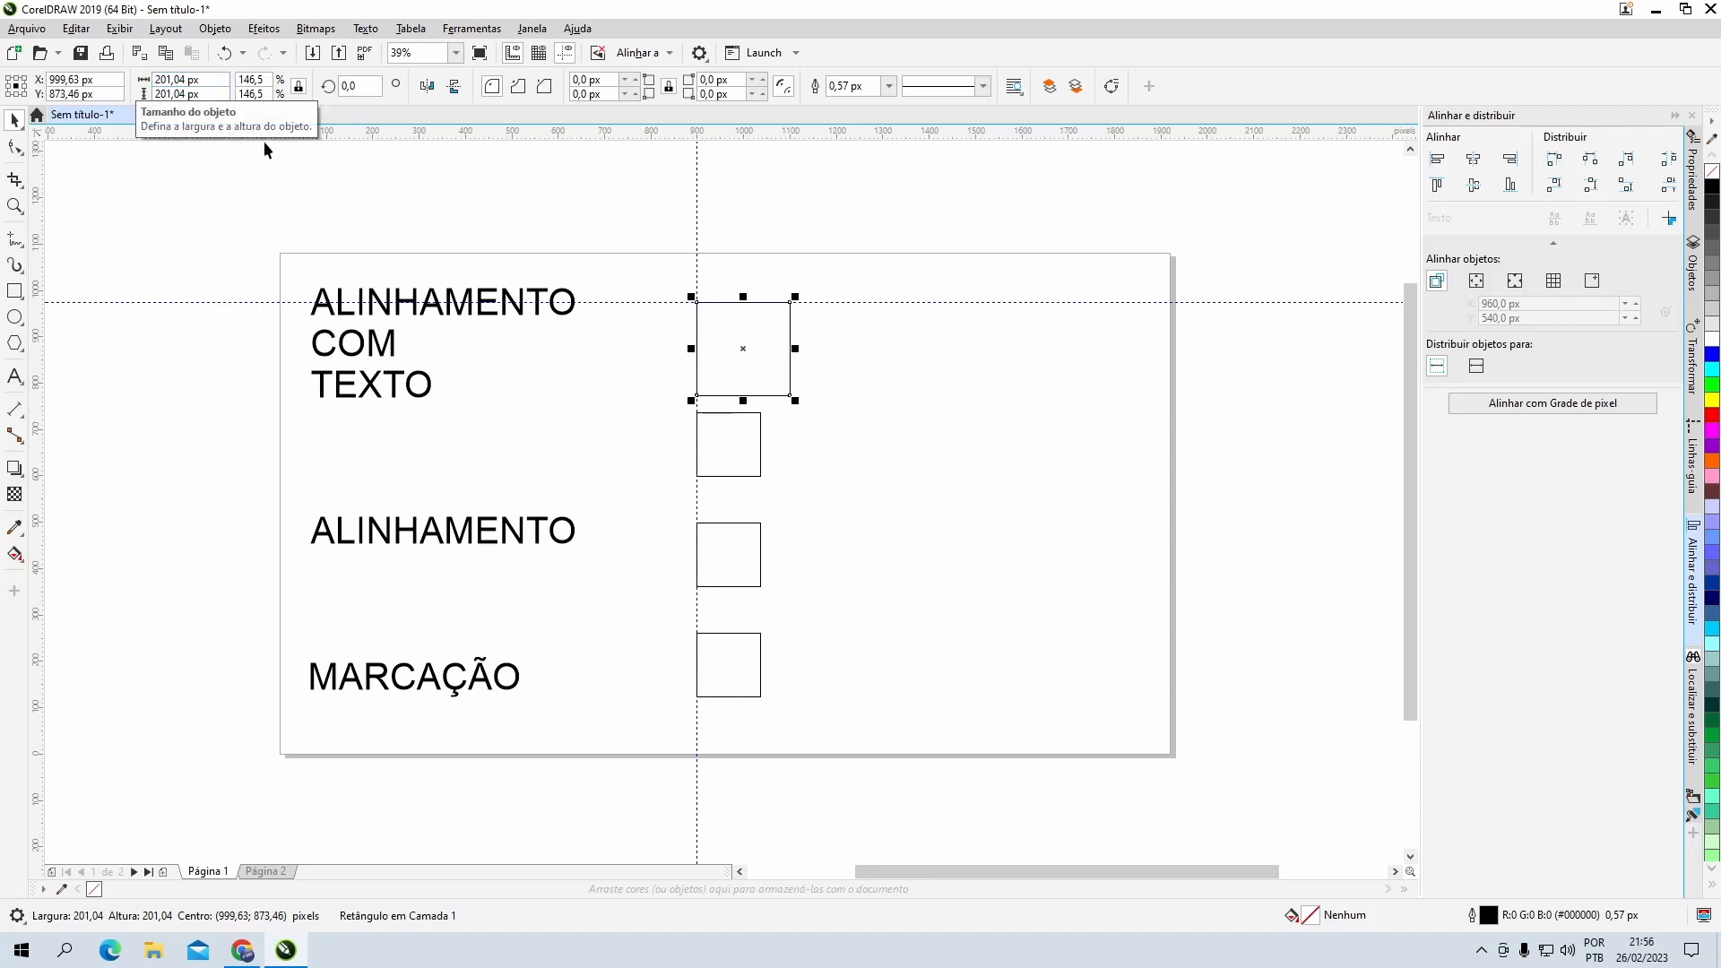
{"action": "key", "text": "super+space"}
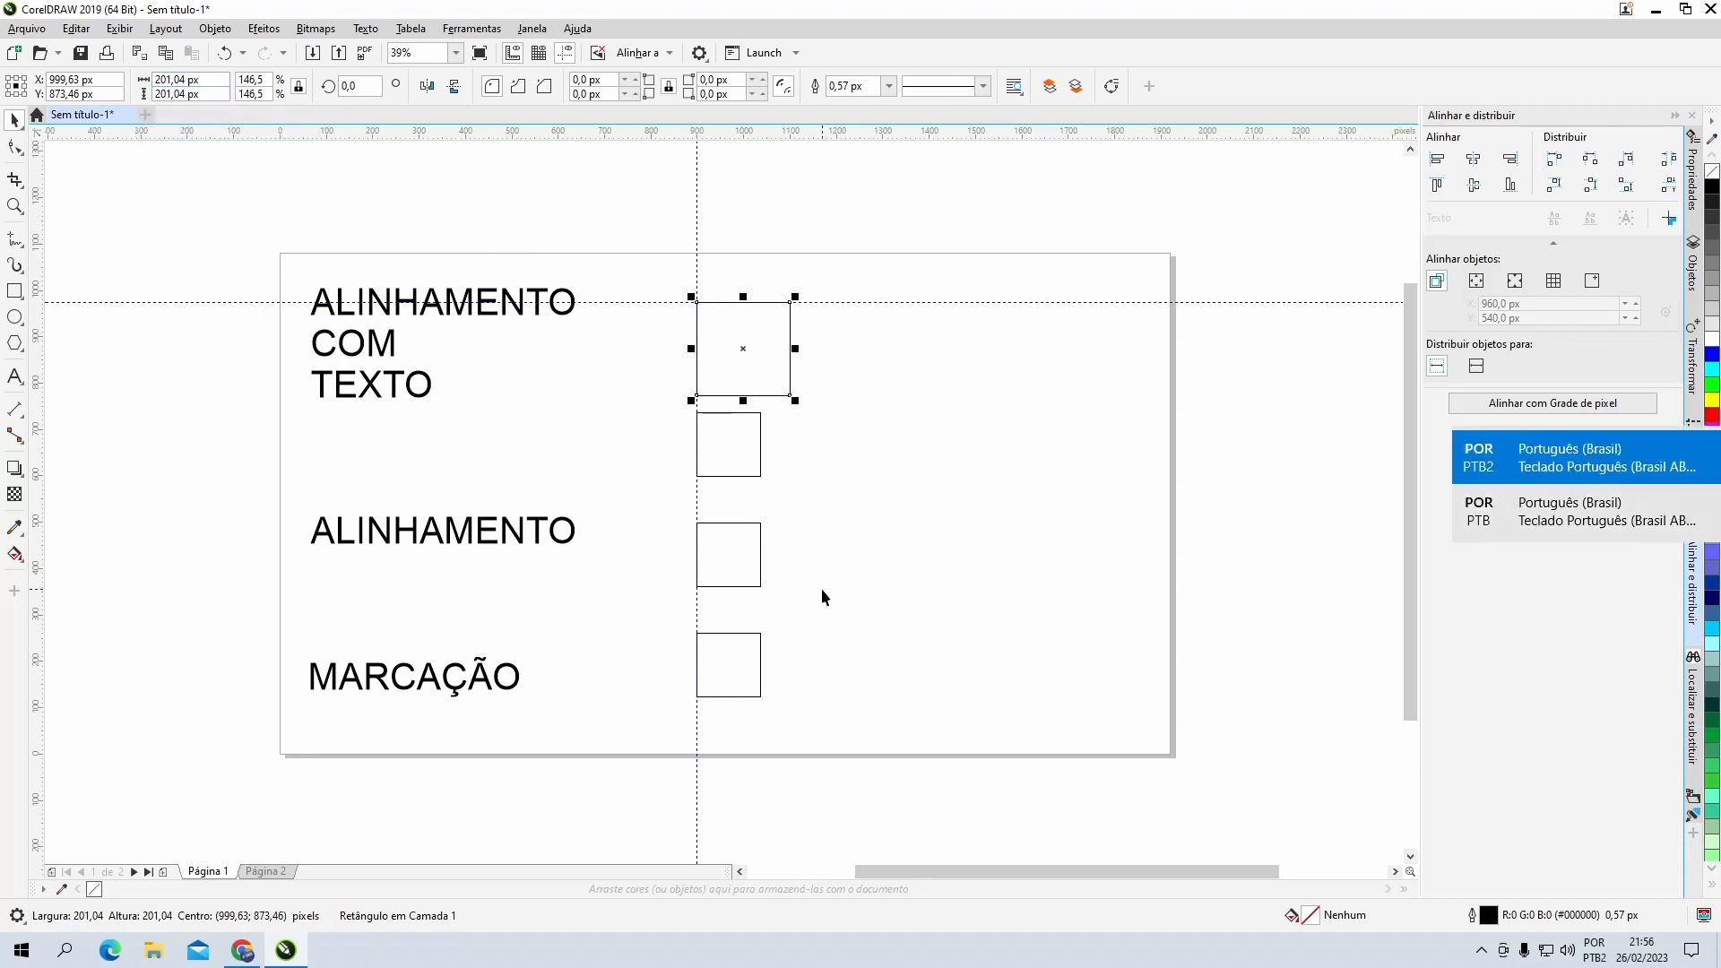
{"action": "key", "text": "ctrl+z"}
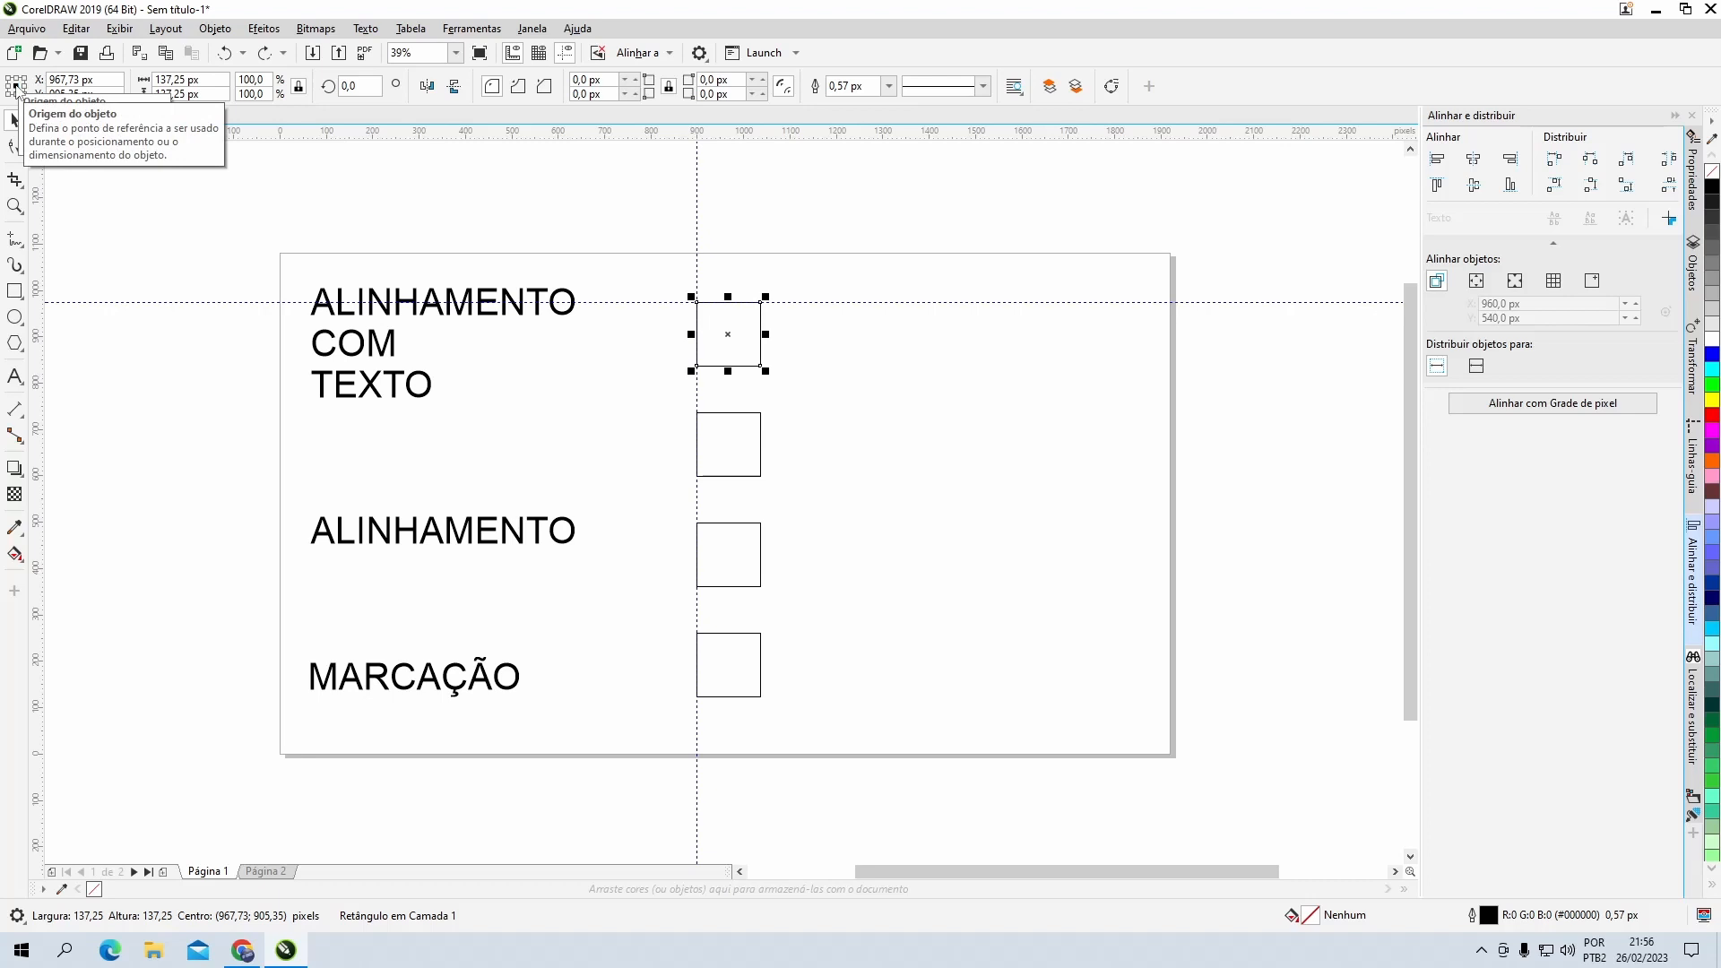
Step: Try setting the top square's width to 200 px with the center as object origin, and undo the change
{"action": "left_click", "coordinate": [224, 79]}
{"action": "type", "text": "200px"}
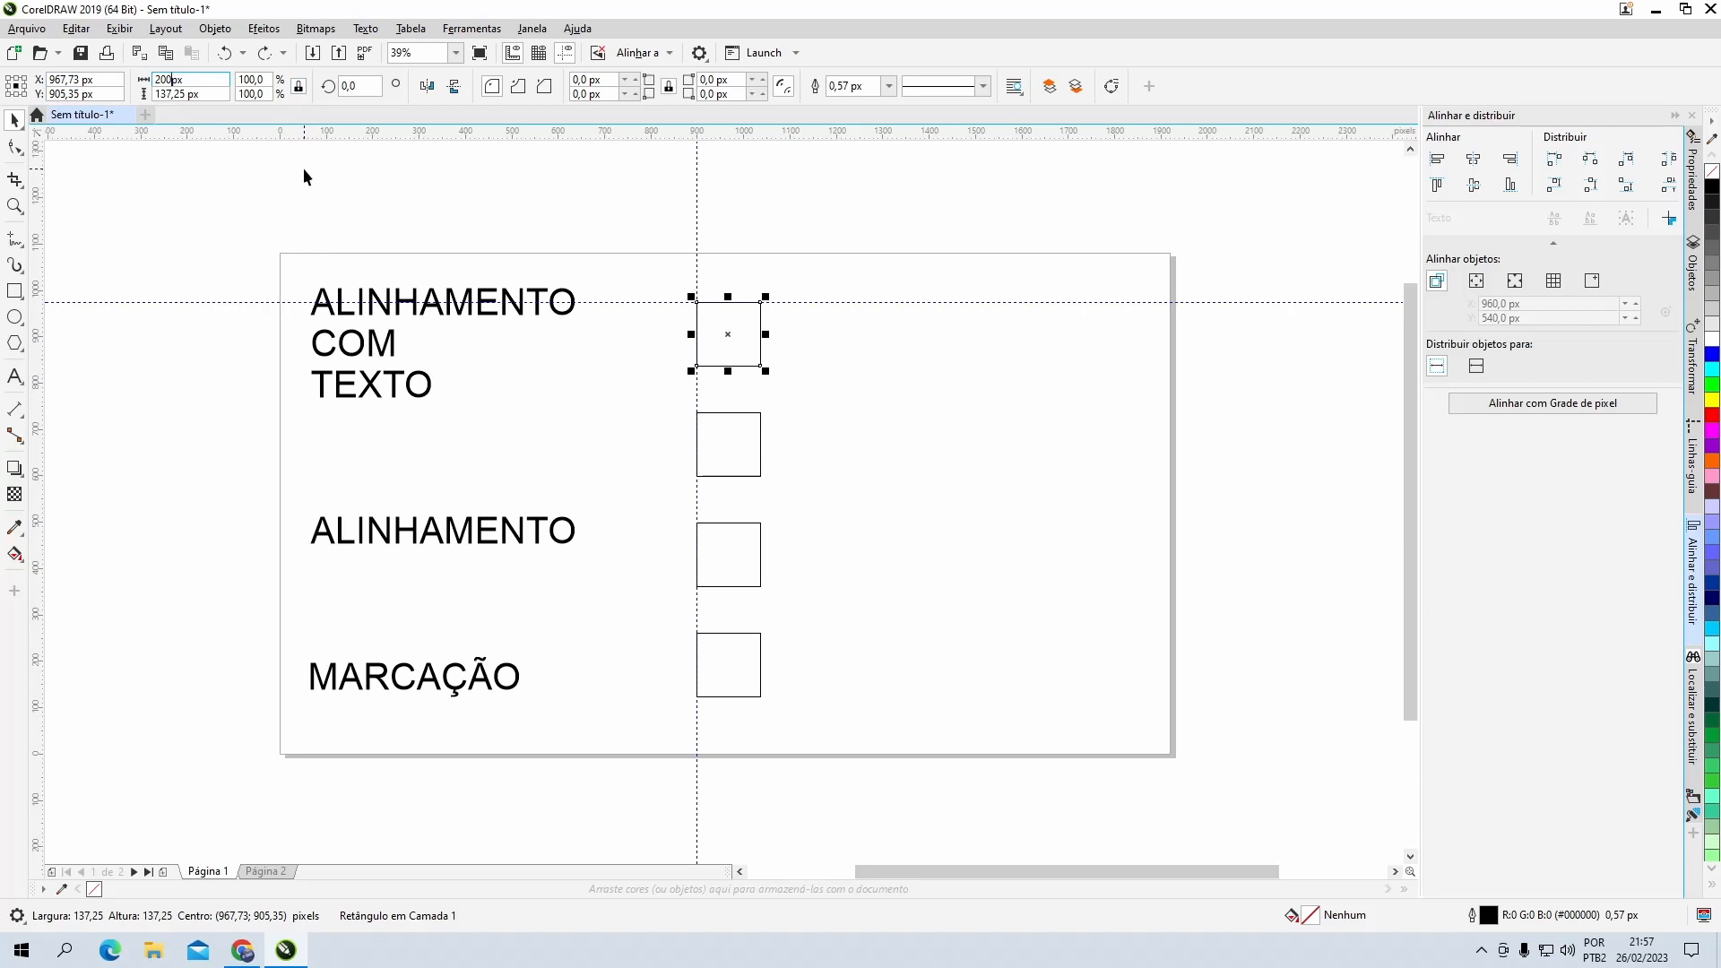
{"action": "key", "text": "Return"}
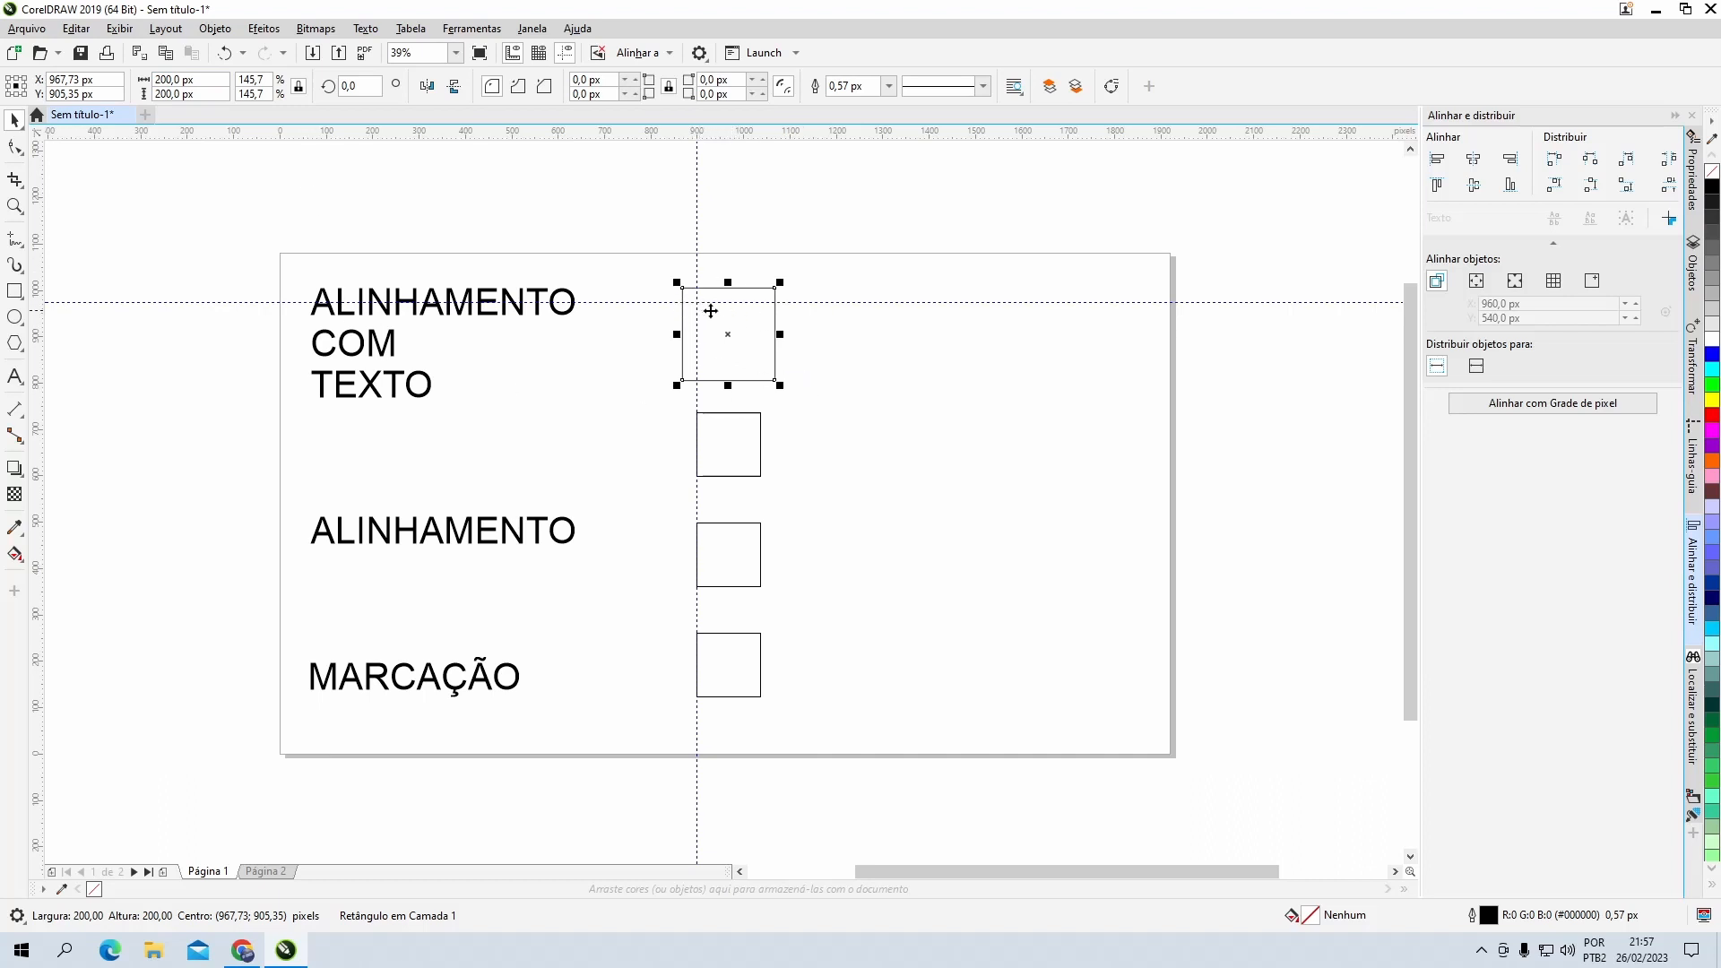
{"action": "key", "text": "ctrl+z"}
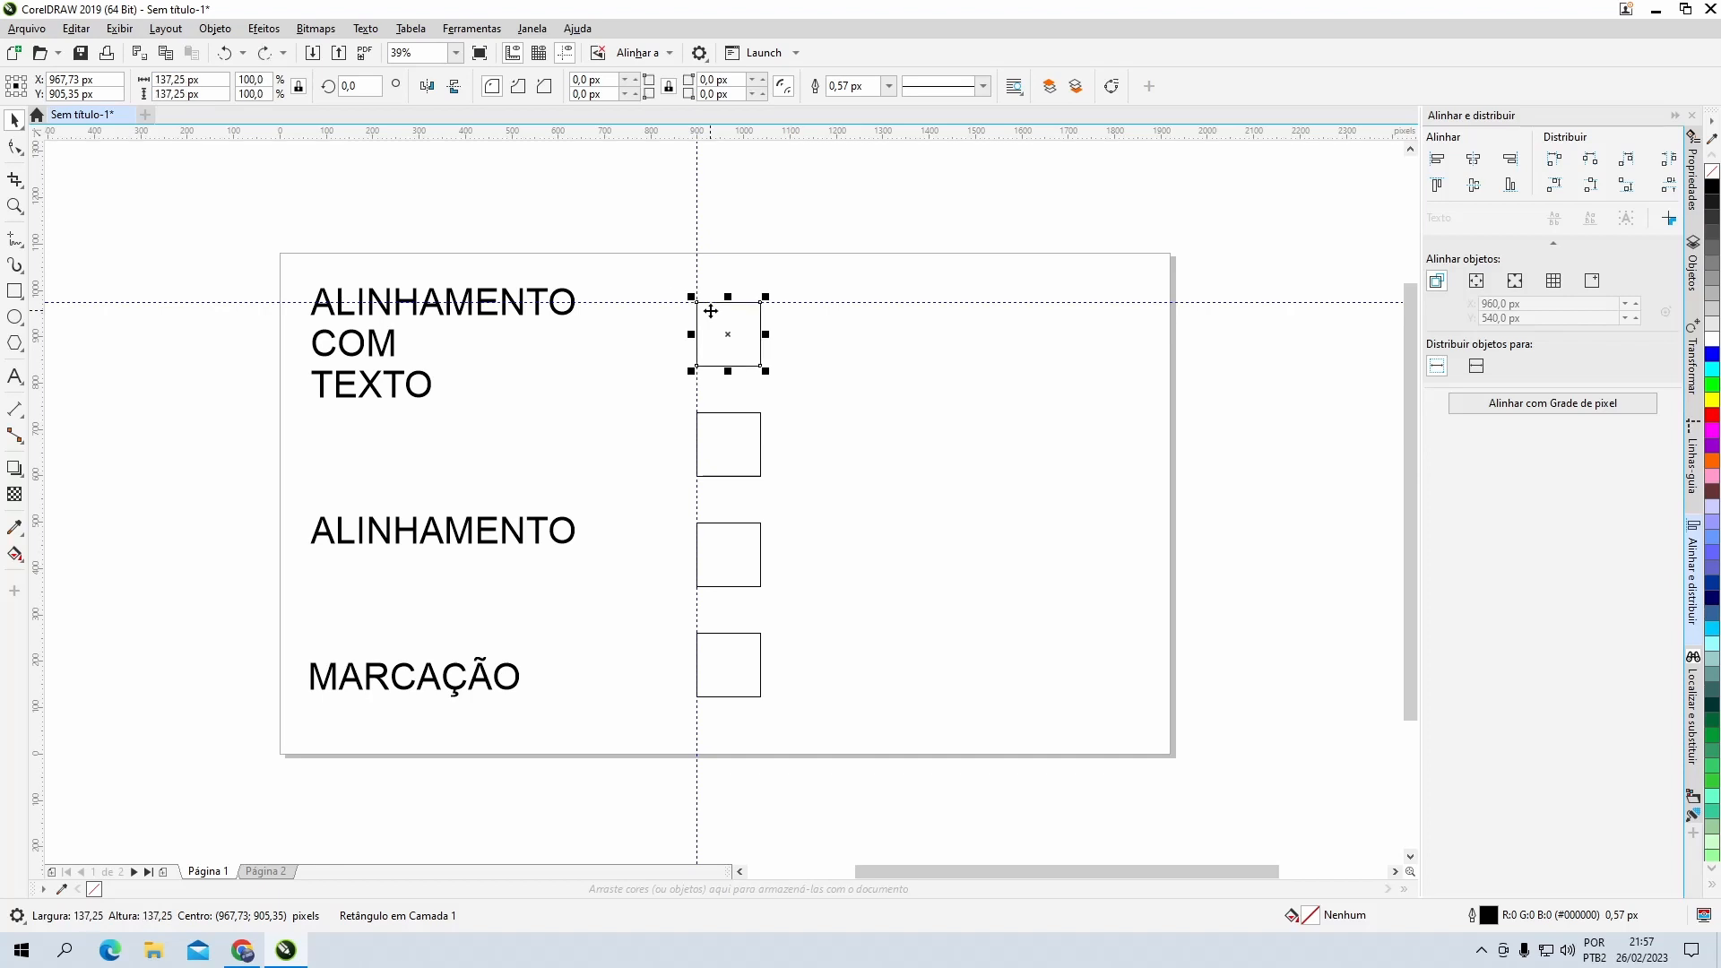
{"action": "left_click", "coordinate": [763, 354]}
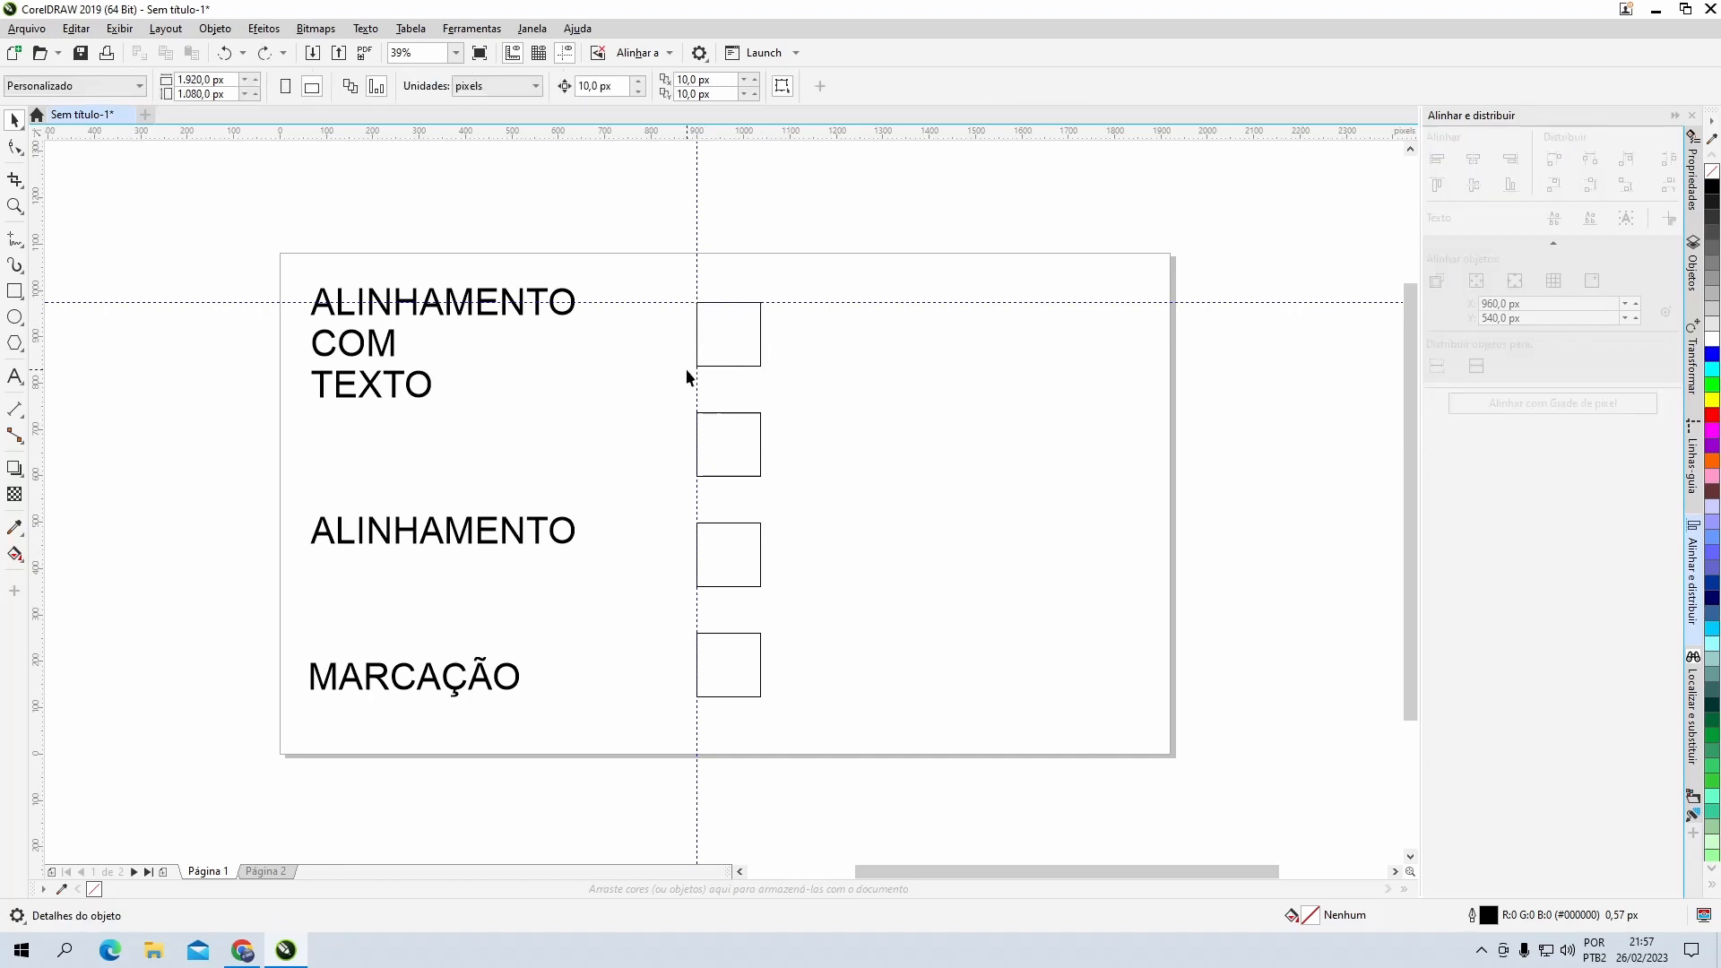
Step: Set the top square's object origin to its top-left corner and its width to 200 px
{"action": "left_click", "coordinate": [725, 335]}
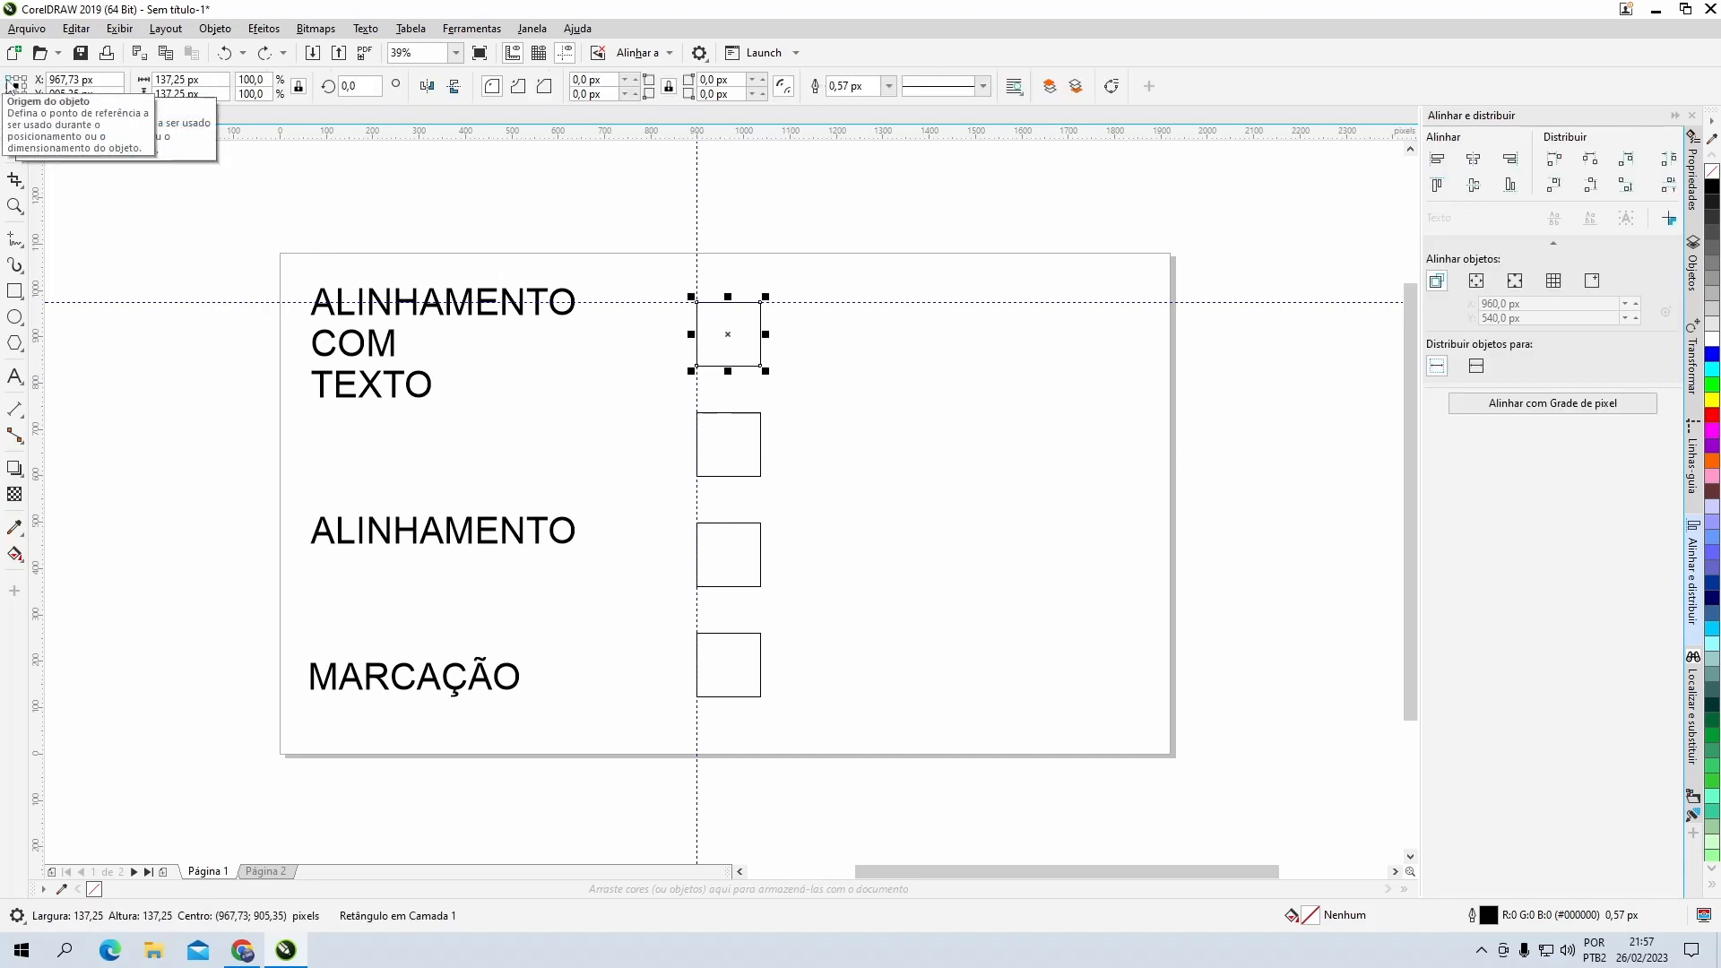
{"action": "left_click", "coordinate": [8, 83]}
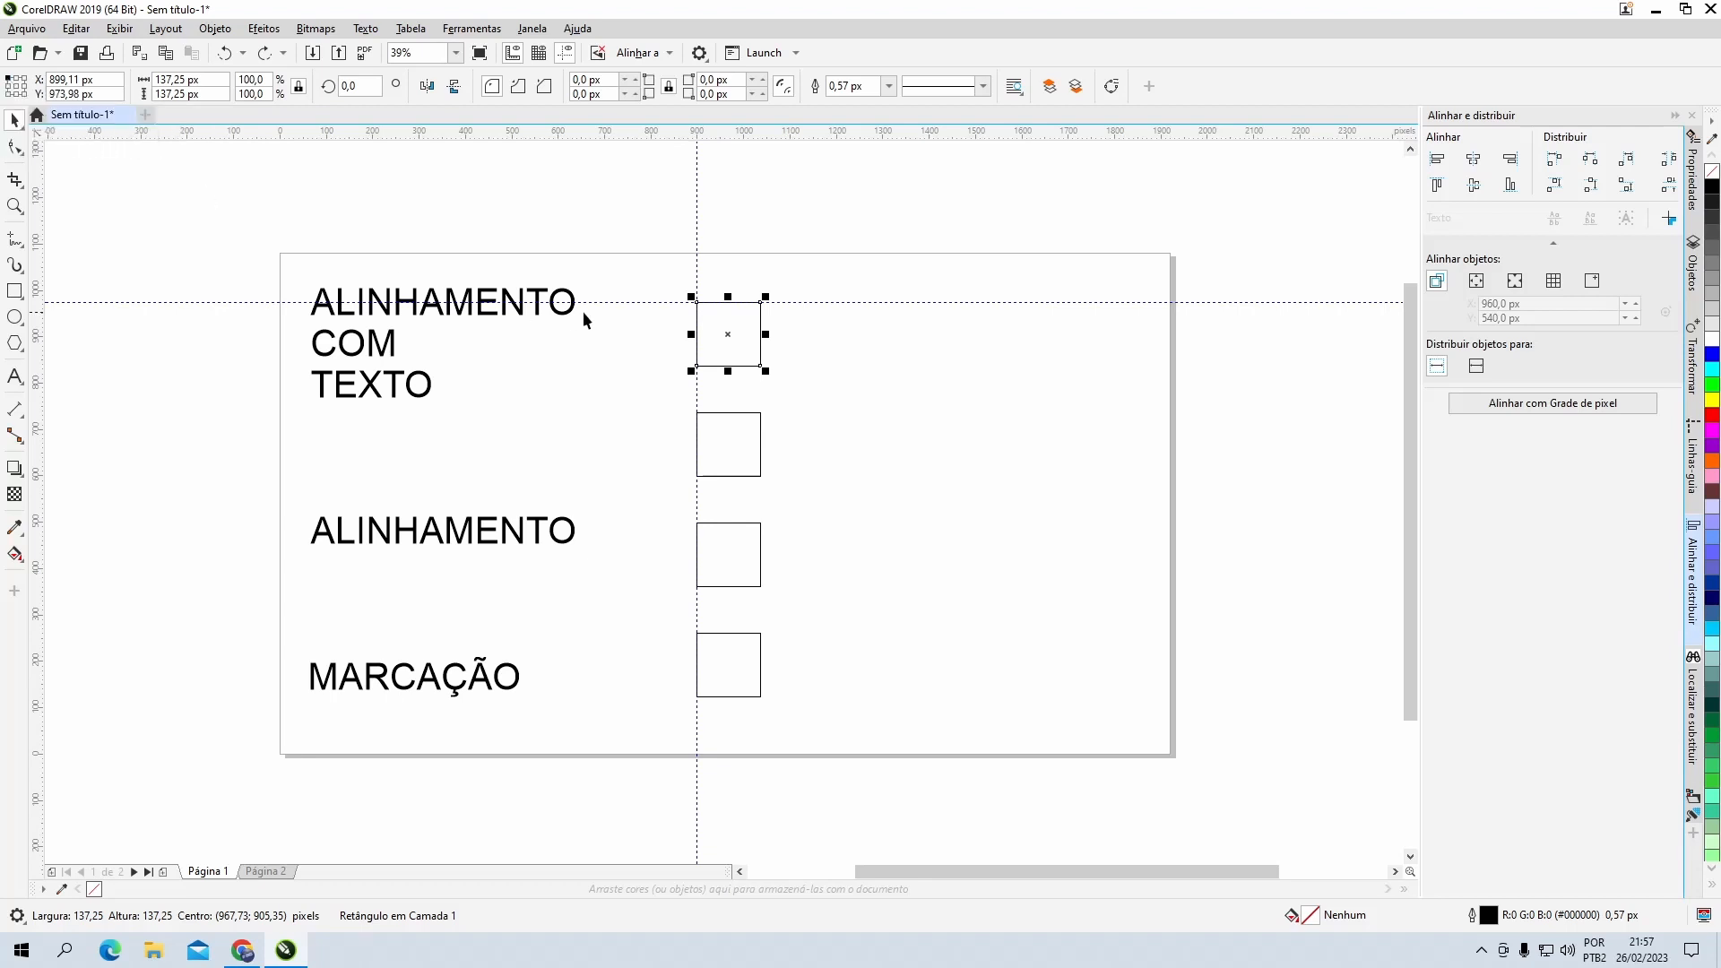
{"action": "double_click", "coordinate": [166, 80]}
{"action": "type", "text": "200"}
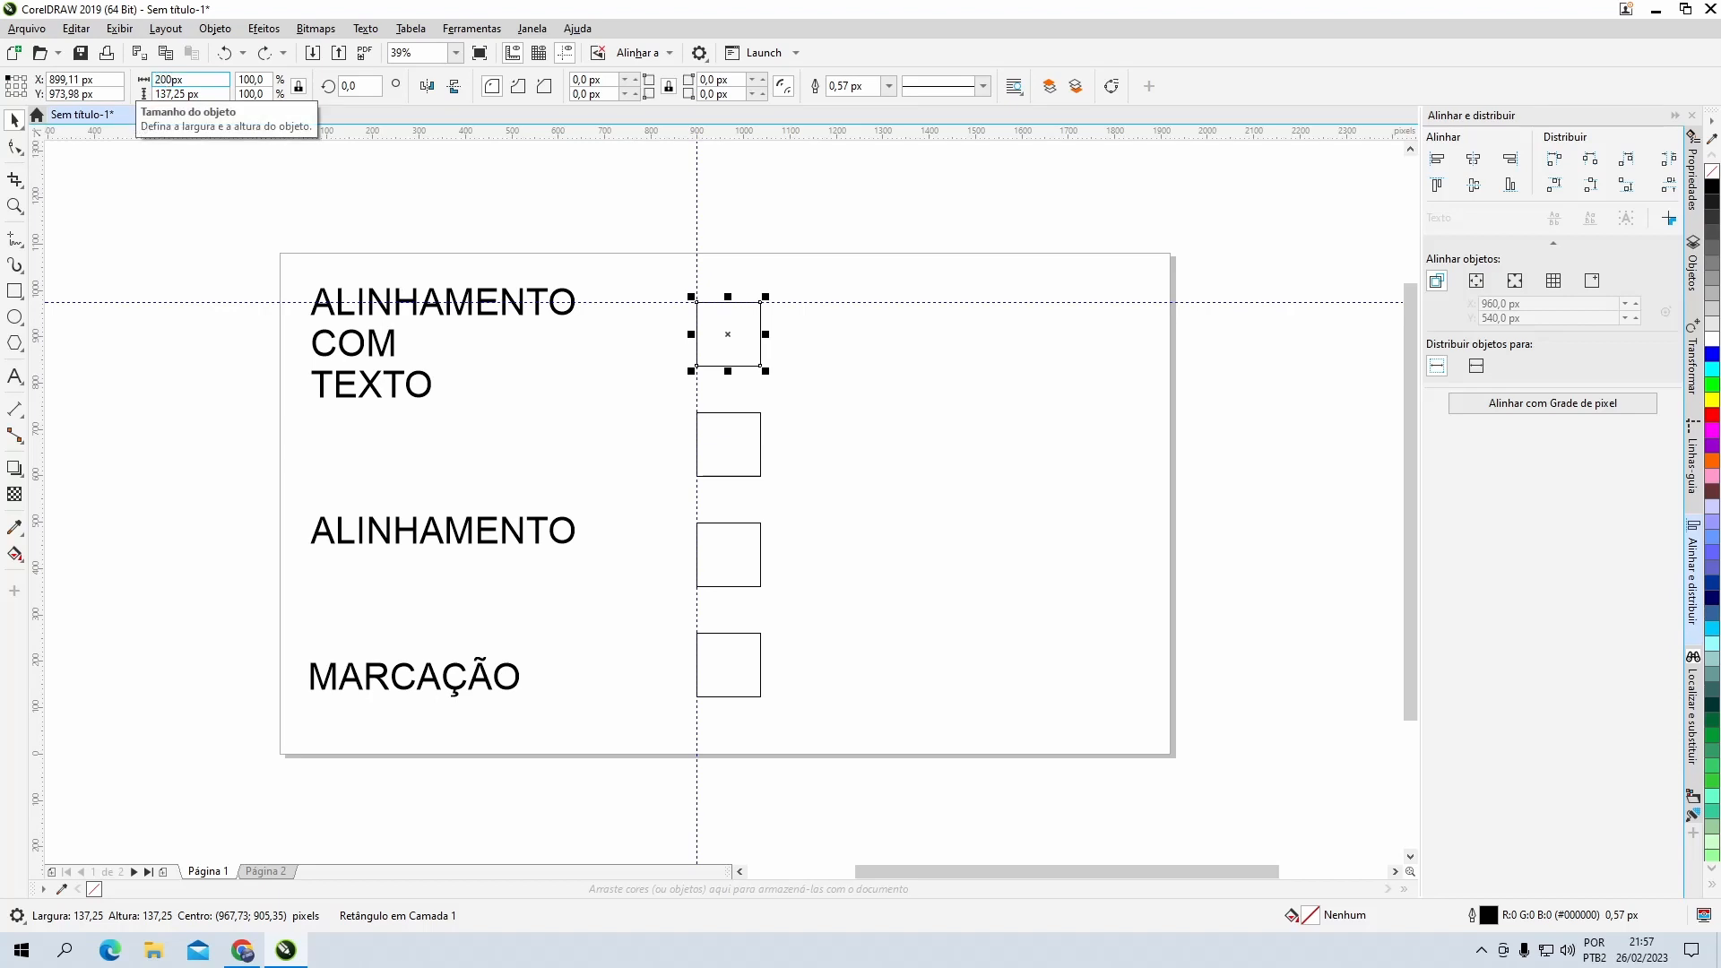
{"action": "key", "text": "Return"}
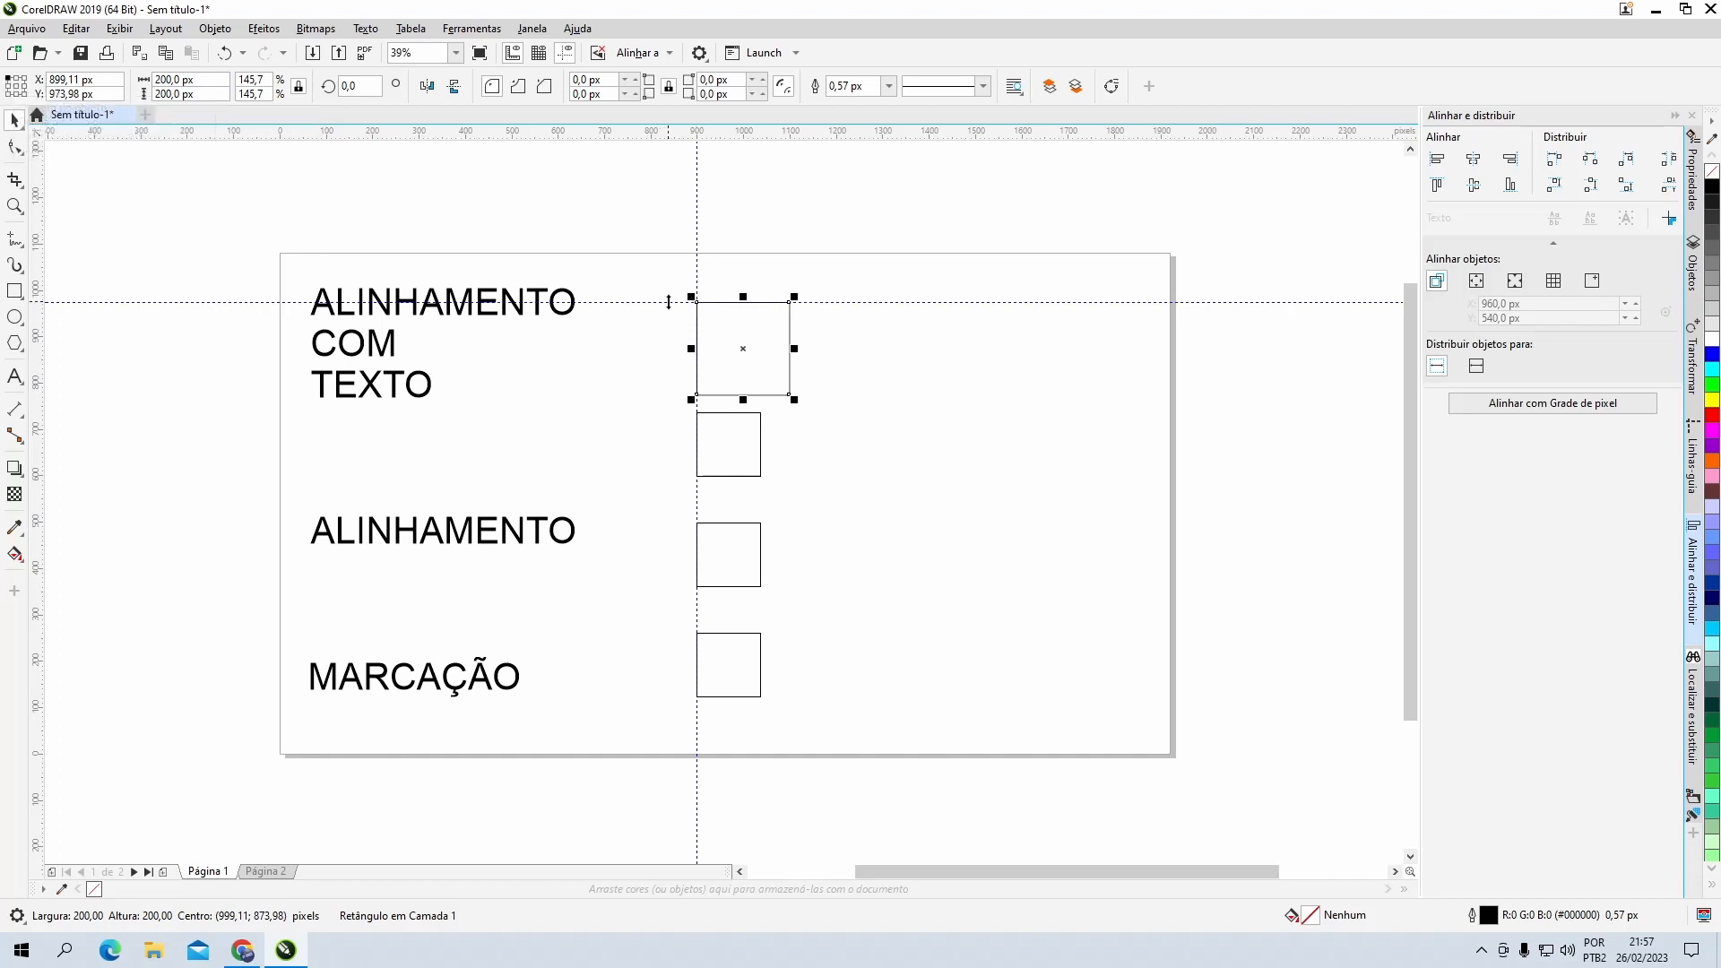
{"action": "left_click_drag", "start_coordinate": [673, 275], "coordinate": [715, 321]}
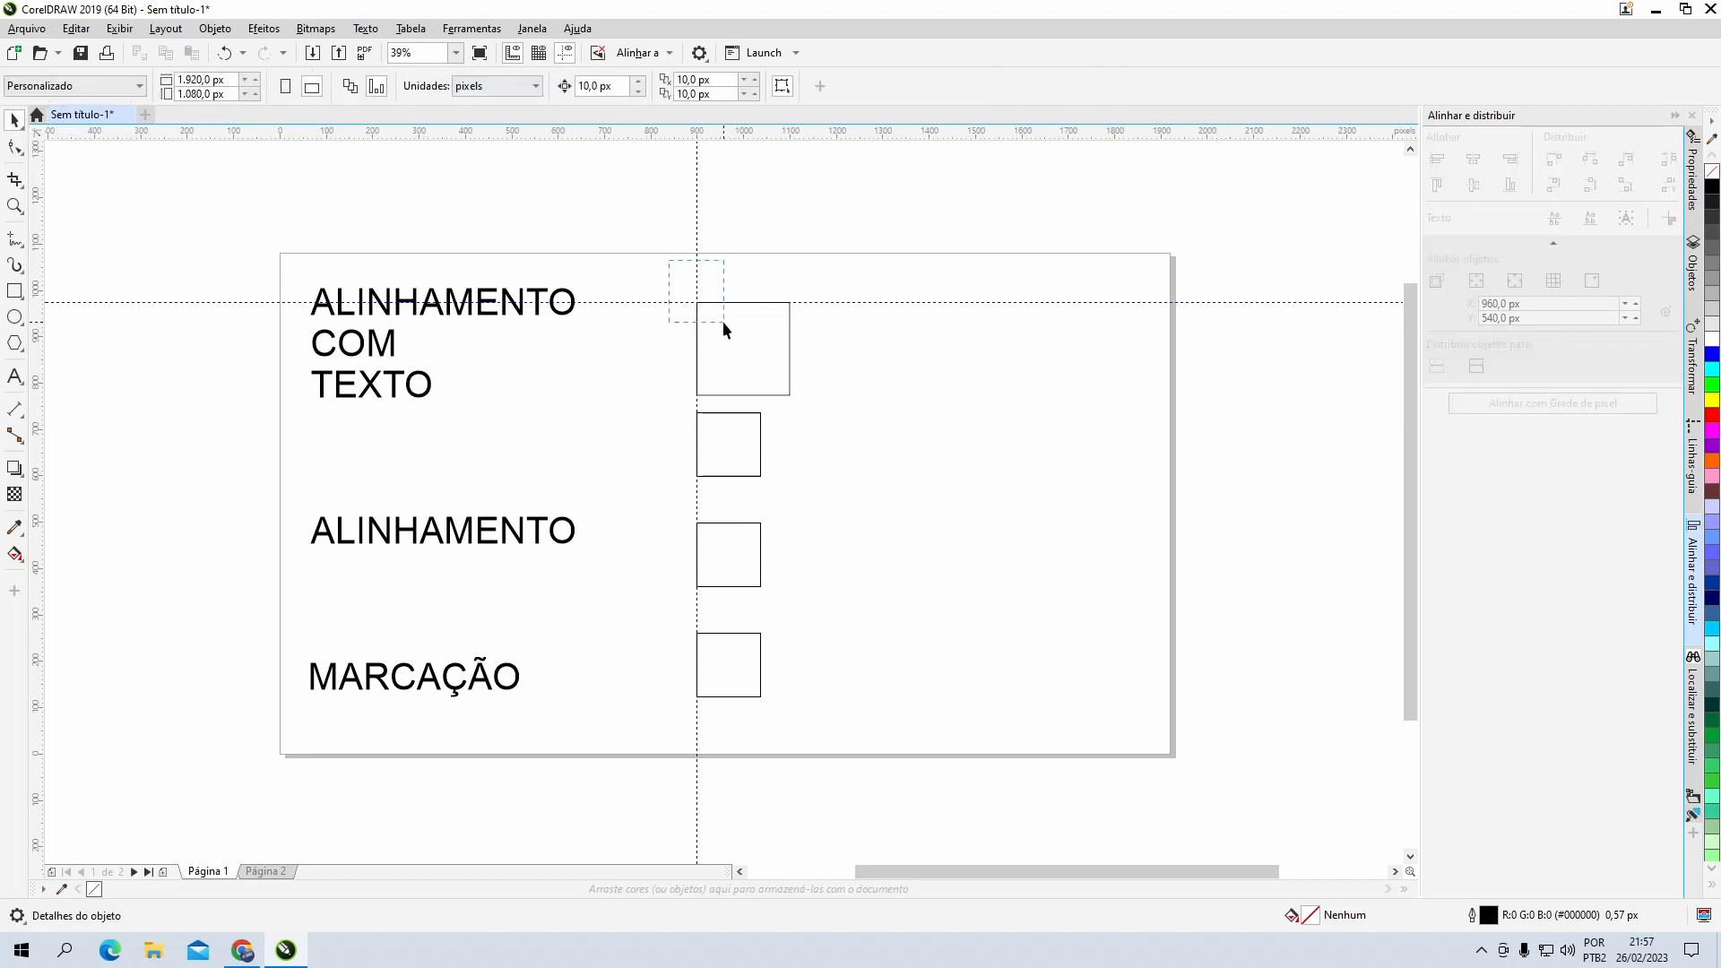
{"action": "left_click", "coordinate": [734, 337]}
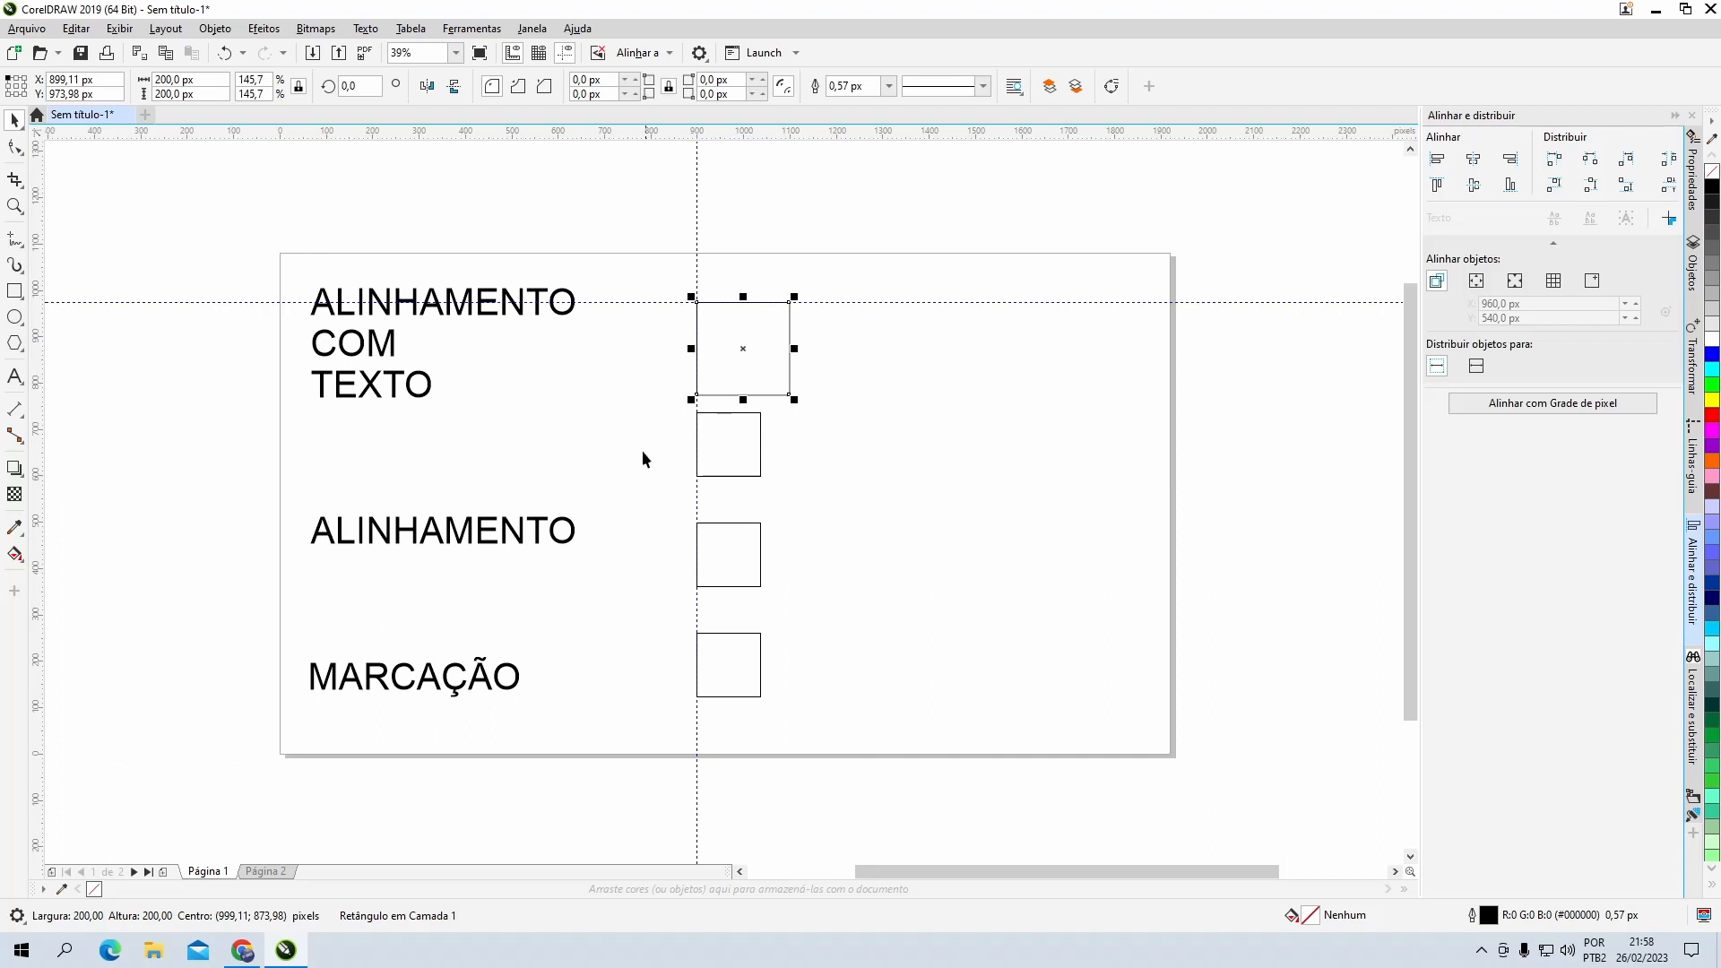
Step: Delete the three lower squares and move the single-line ALINHAMENTO text so its left edge meets the vertical guideline
{"action": "left_click_drag", "start_coordinate": [642, 406], "coordinate": [826, 697]}
{"action": "key", "text": "Delete"}
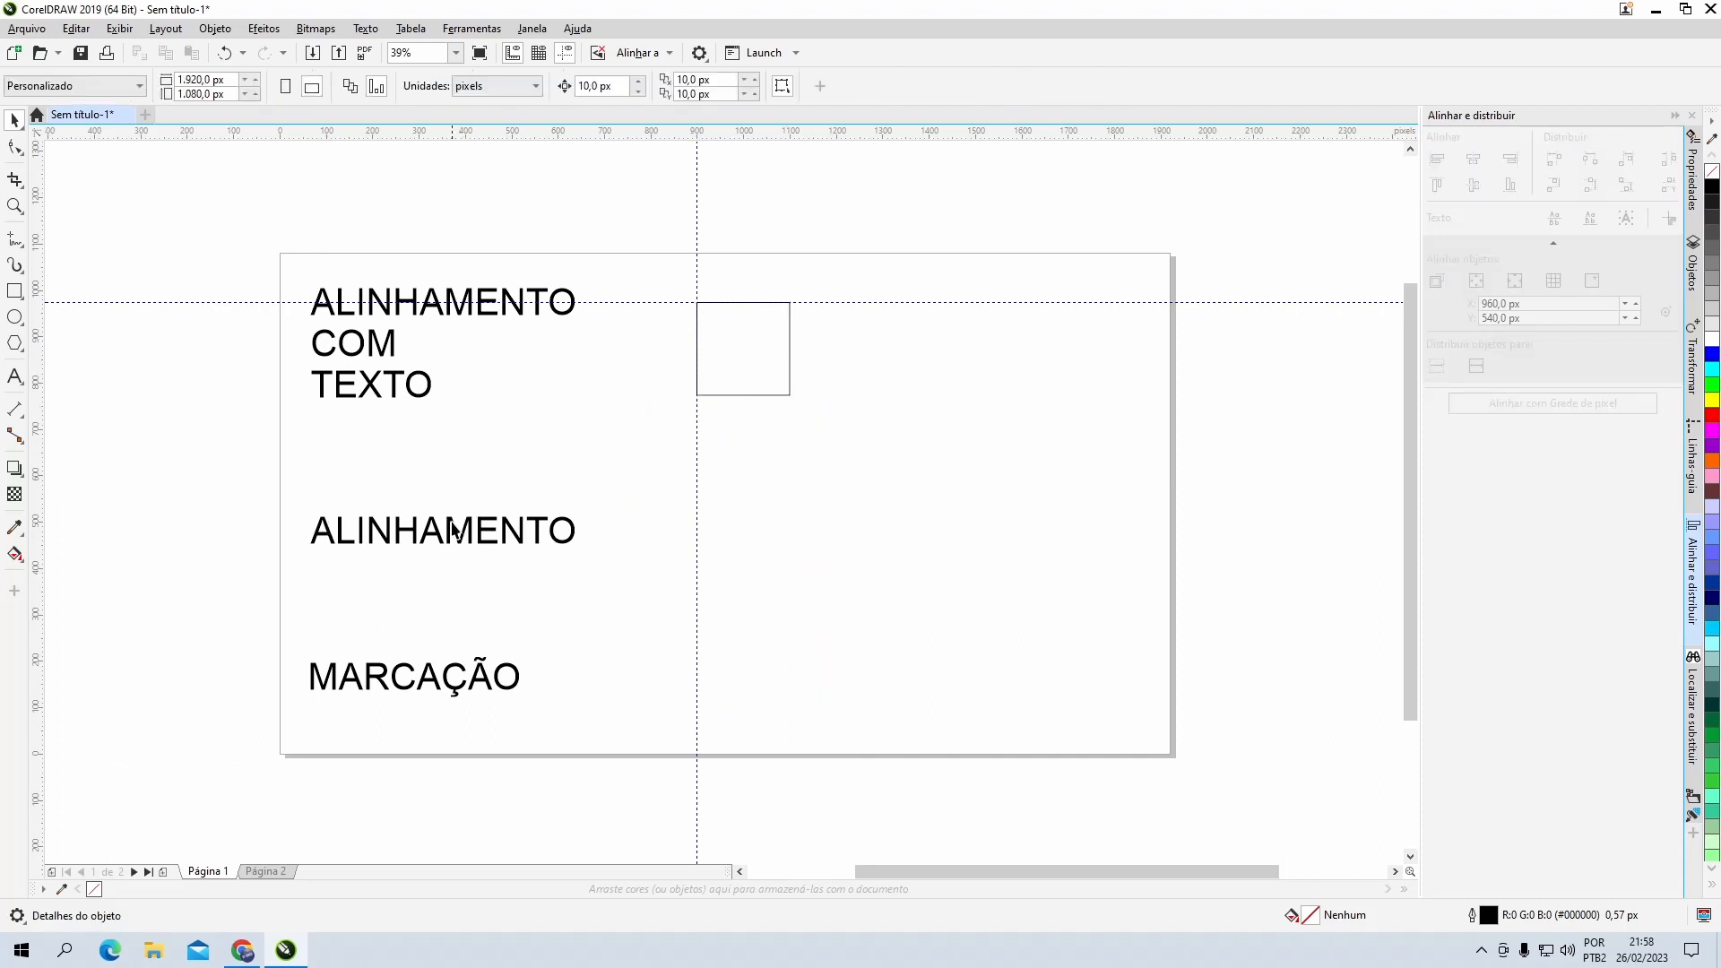
{"action": "double_click", "coordinate": [462, 522]}
{"action": "left_click_drag", "start_coordinate": [462, 523], "coordinate": [843, 476]}
{"action": "scroll", "coordinate": [724, 509], "scroll_direction": "up", "scroll_amount": 5}
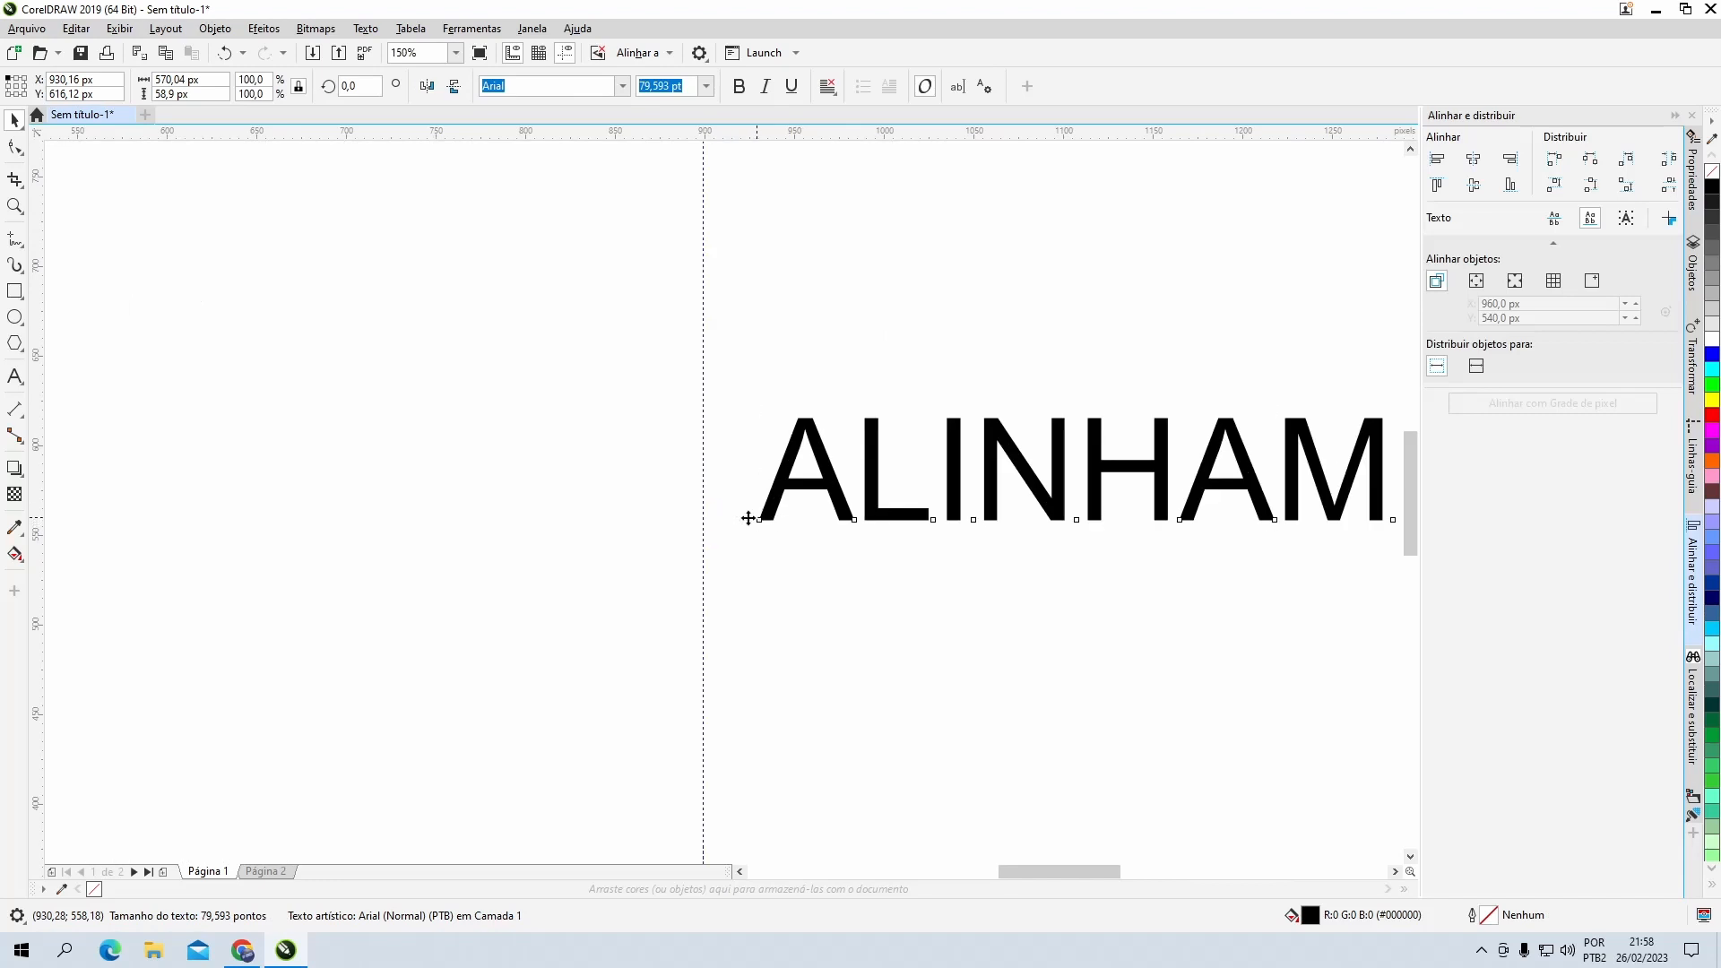
{"action": "left_click_drag", "start_coordinate": [755, 522], "coordinate": [705, 529]}
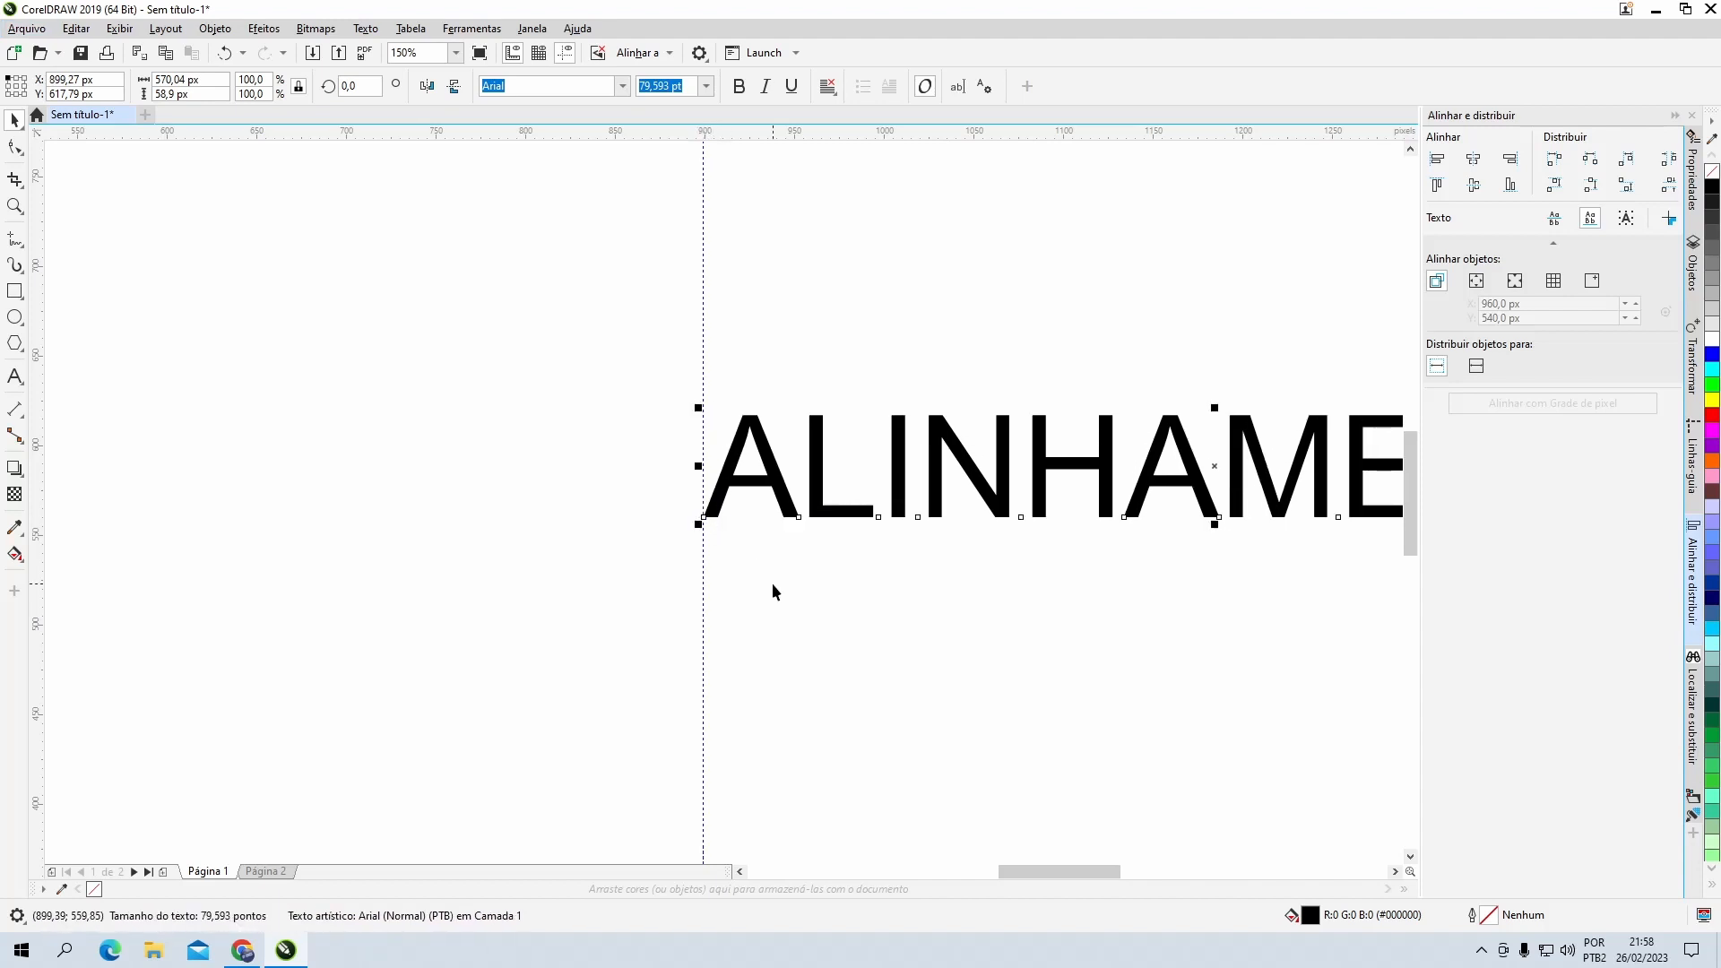
Step: Place a horizontal guideline along the top edge of the moved ALINHAMENTO text
{"action": "key", "text": "F4"}
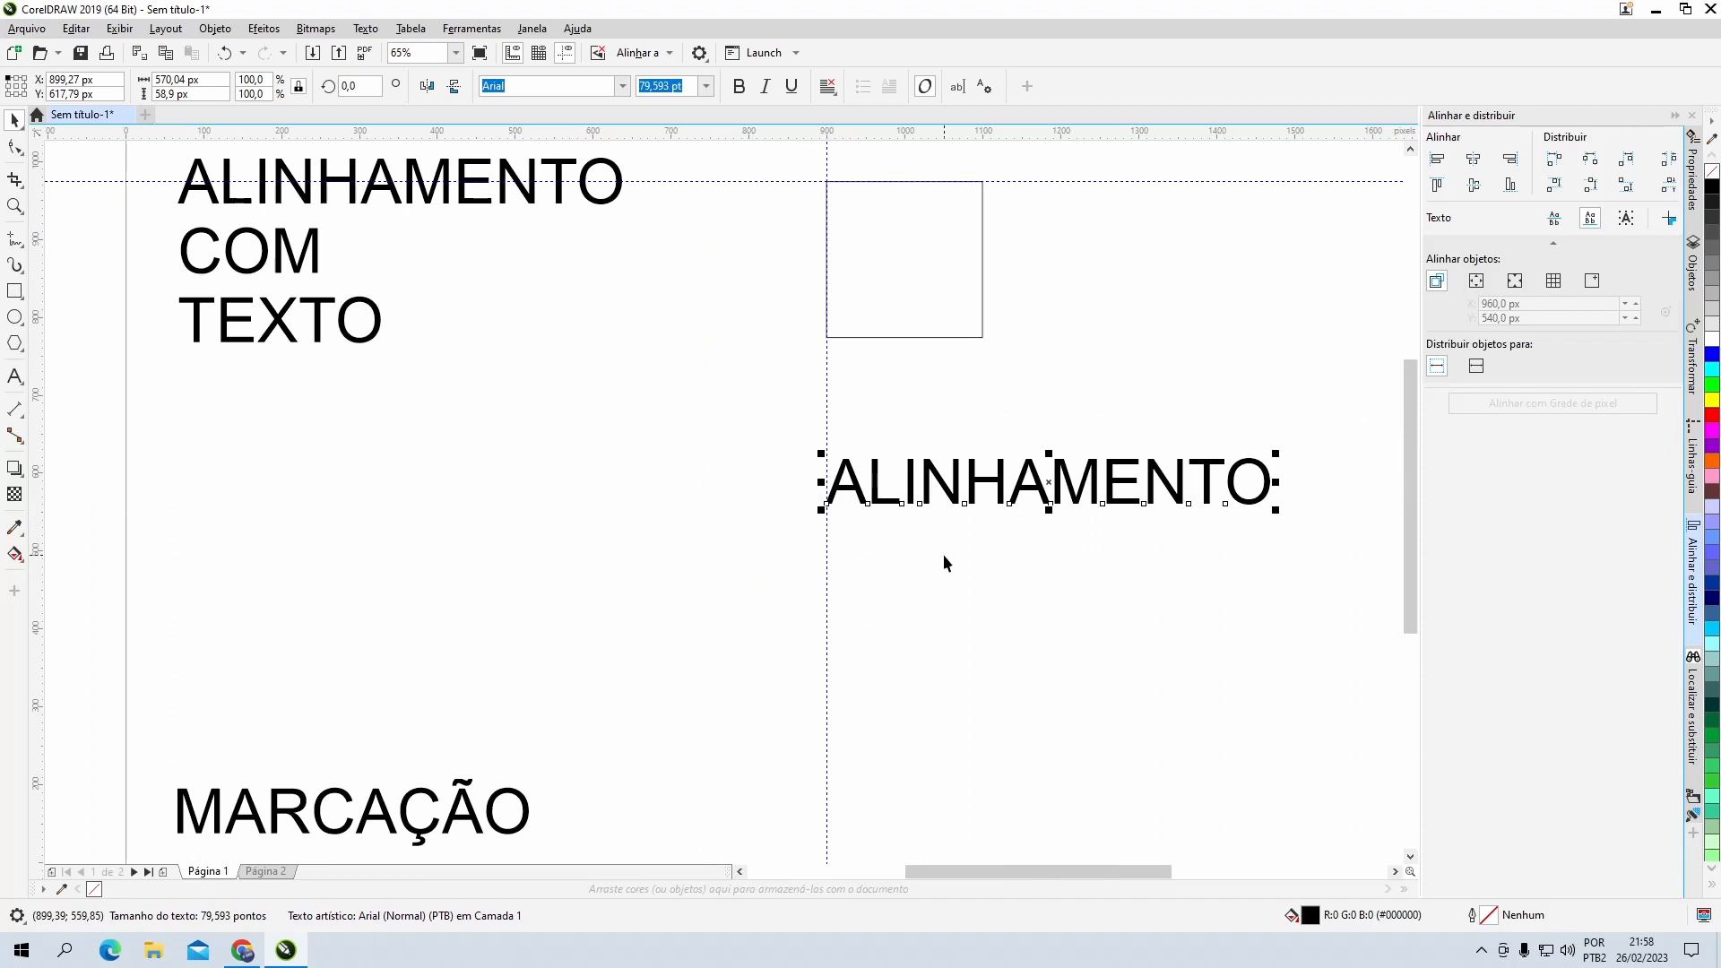
{"action": "scroll", "coordinate": [722, 502], "scroll_direction": "down", "scroll_amount": 2}
{"action": "scroll", "coordinate": [722, 502], "scroll_direction": "up", "scroll_amount": 2}
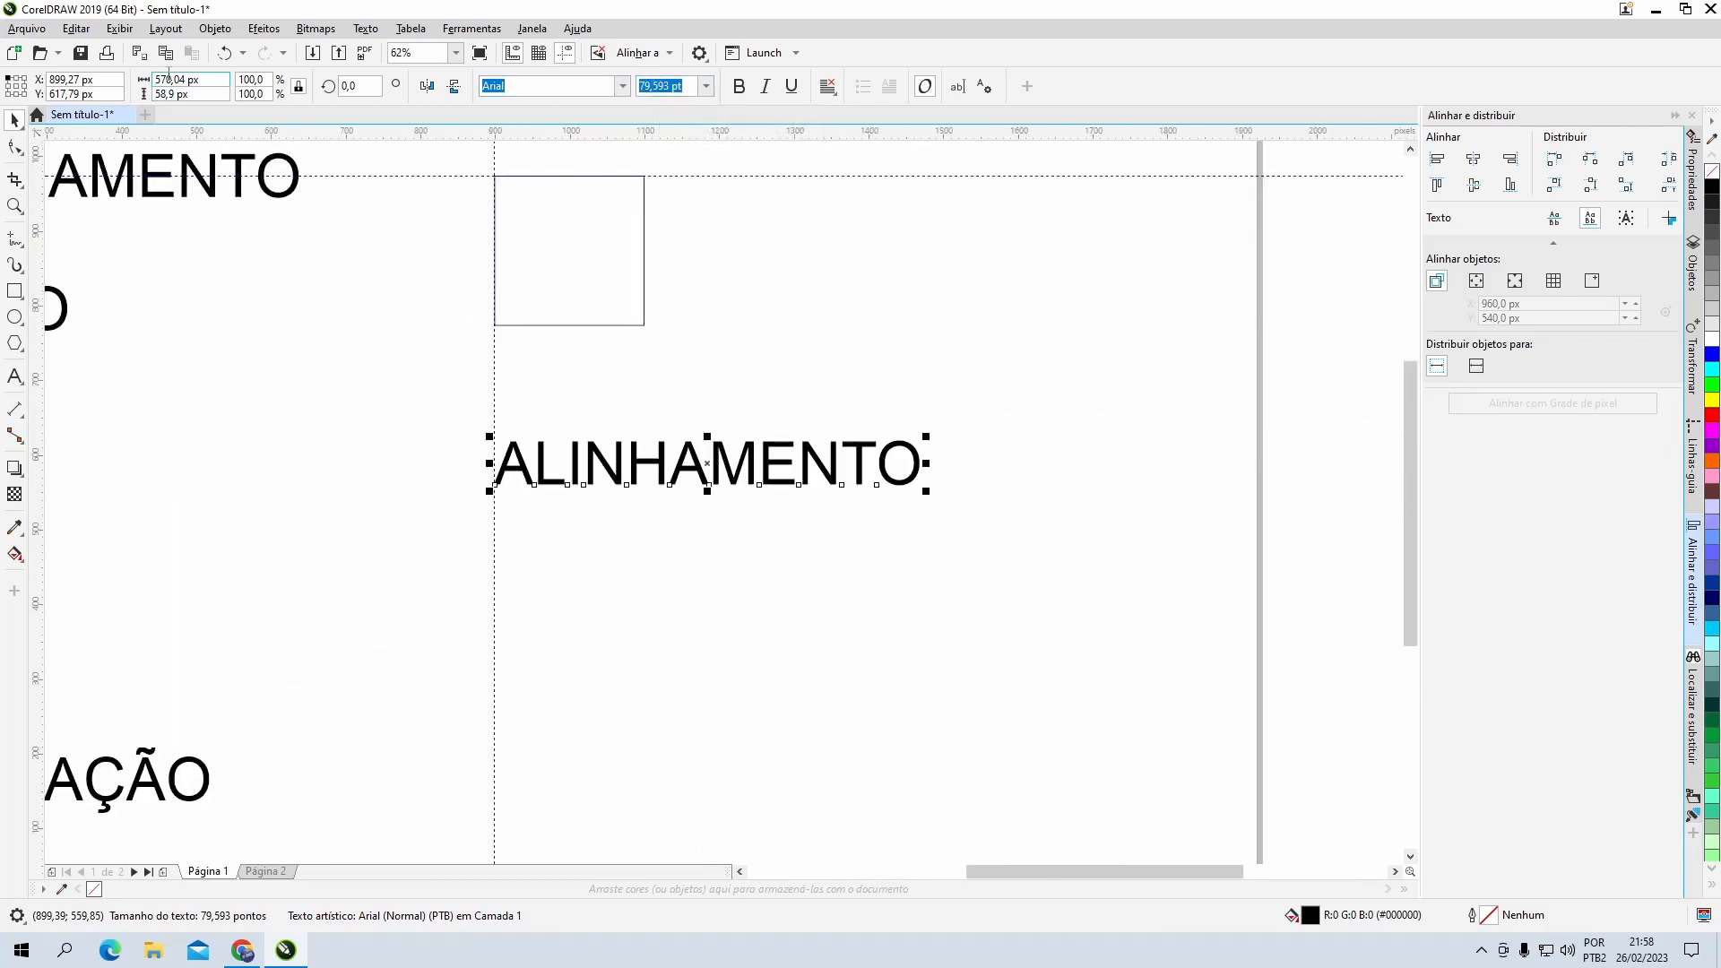
{"action": "left_click", "coordinate": [734, 527]}
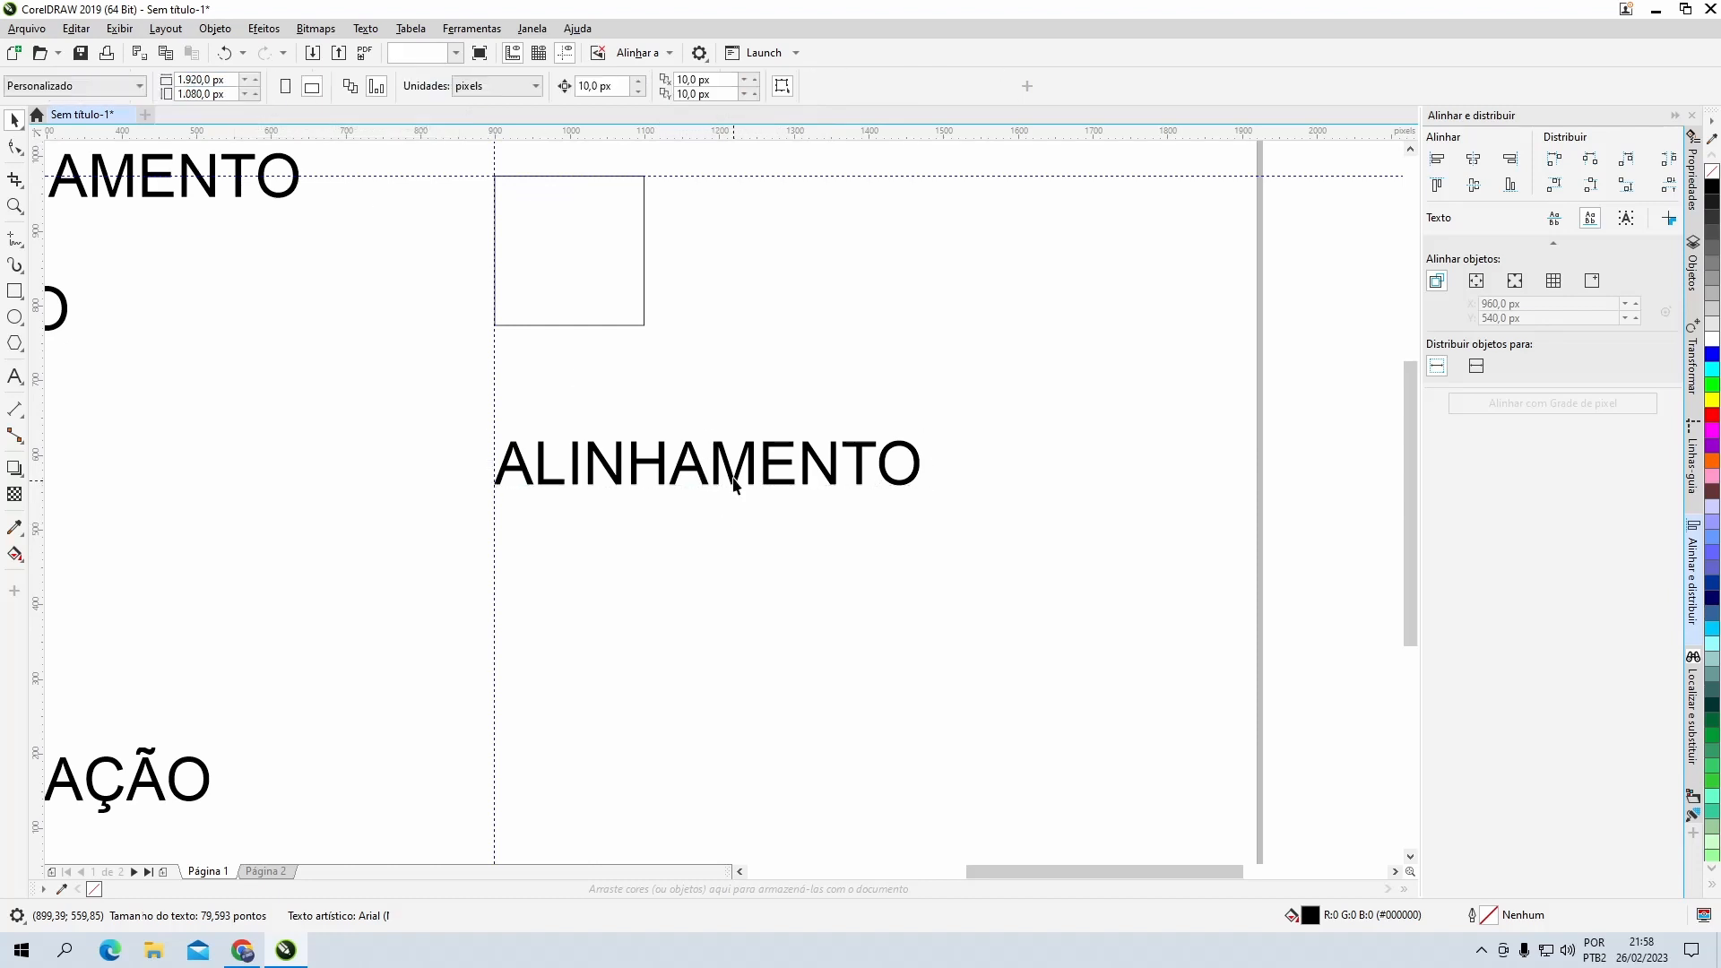
{"action": "left_click", "coordinate": [735, 471]}
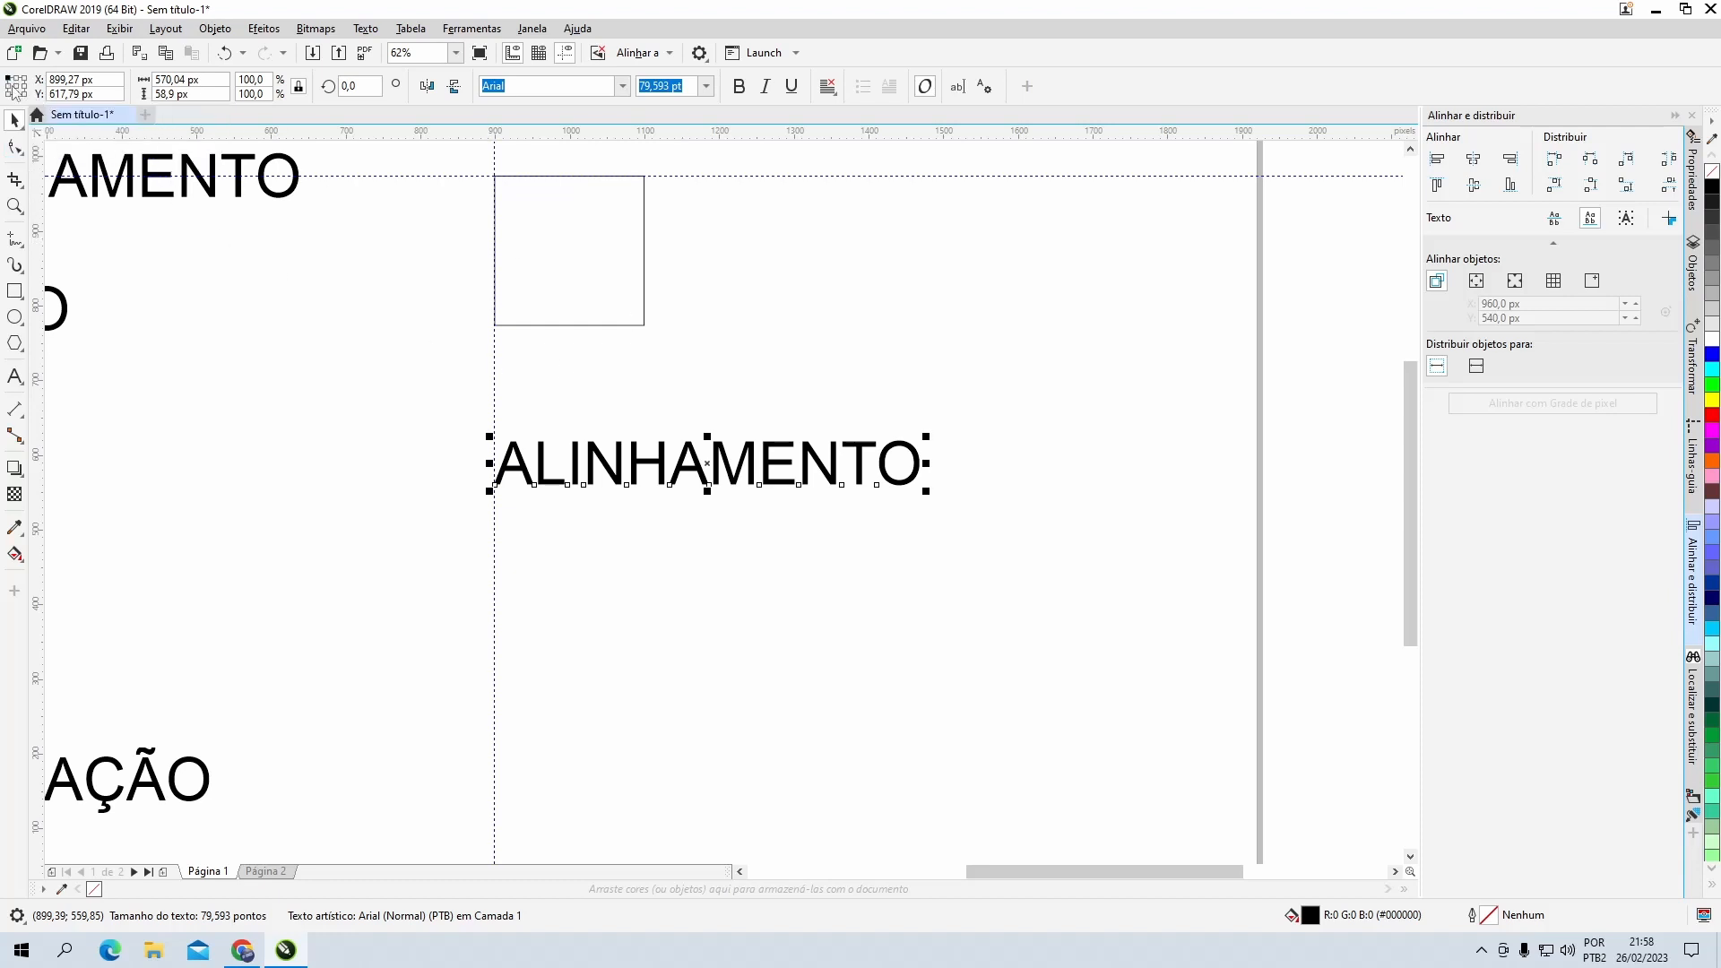
{"action": "left_click_drag", "start_coordinate": [711, 135], "coordinate": [515, 440]}
Step: Set the width of the ALINHAMENTO text at the guidelines to 800 px, keeping the top-left object origin
{"action": "left_click", "coordinate": [517, 453]}
{"action": "double_click", "coordinate": [170, 79]}
{"action": "type", "text": "800"}
{"action": "key", "text": "Return"}
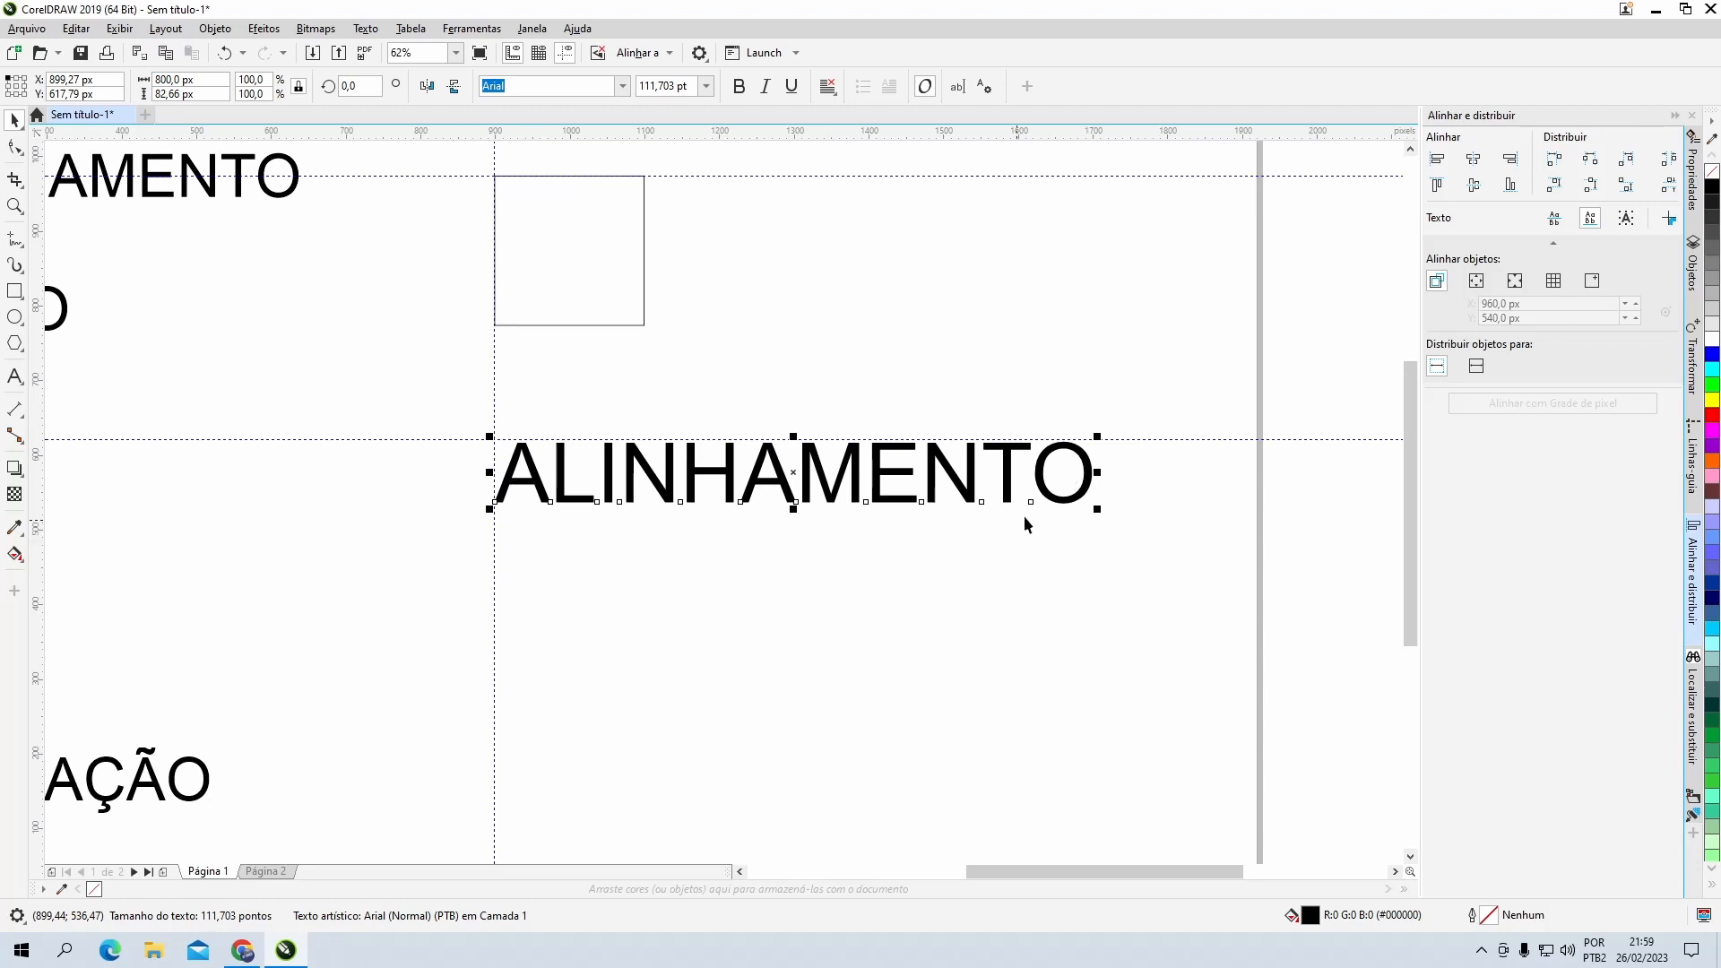
{"action": "left_click", "coordinate": [640, 582]}
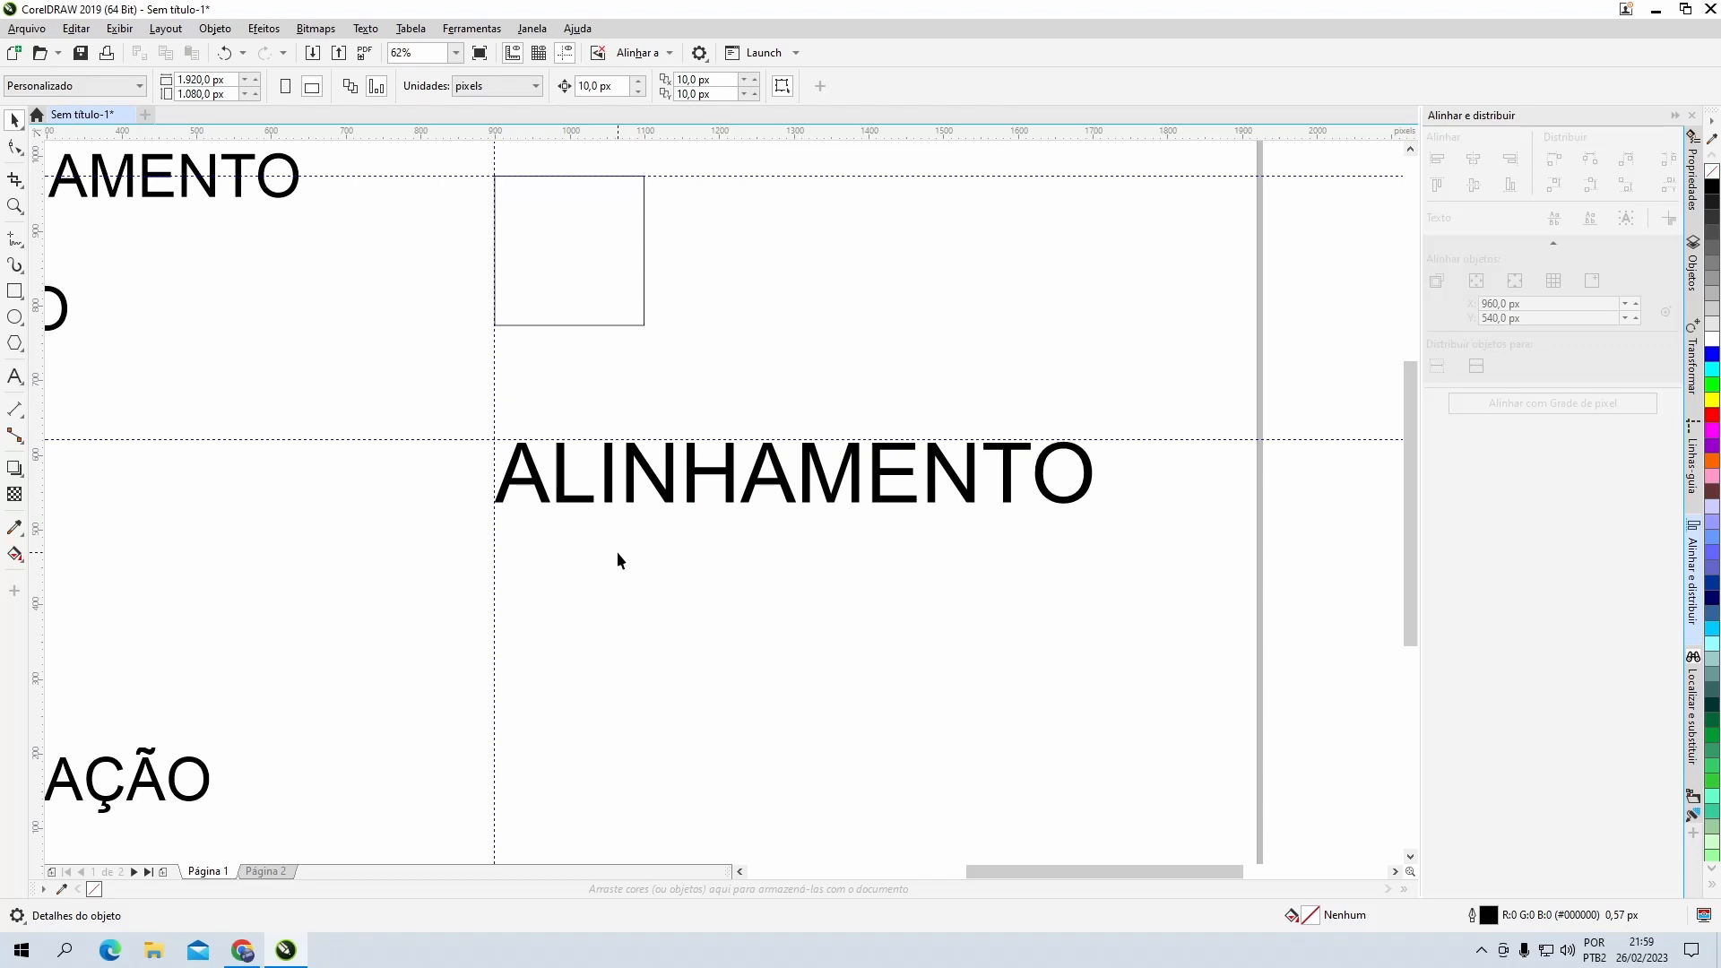
{"action": "scroll", "coordinate": [617, 551], "scroll_direction": "down", "scroll_amount": 1}
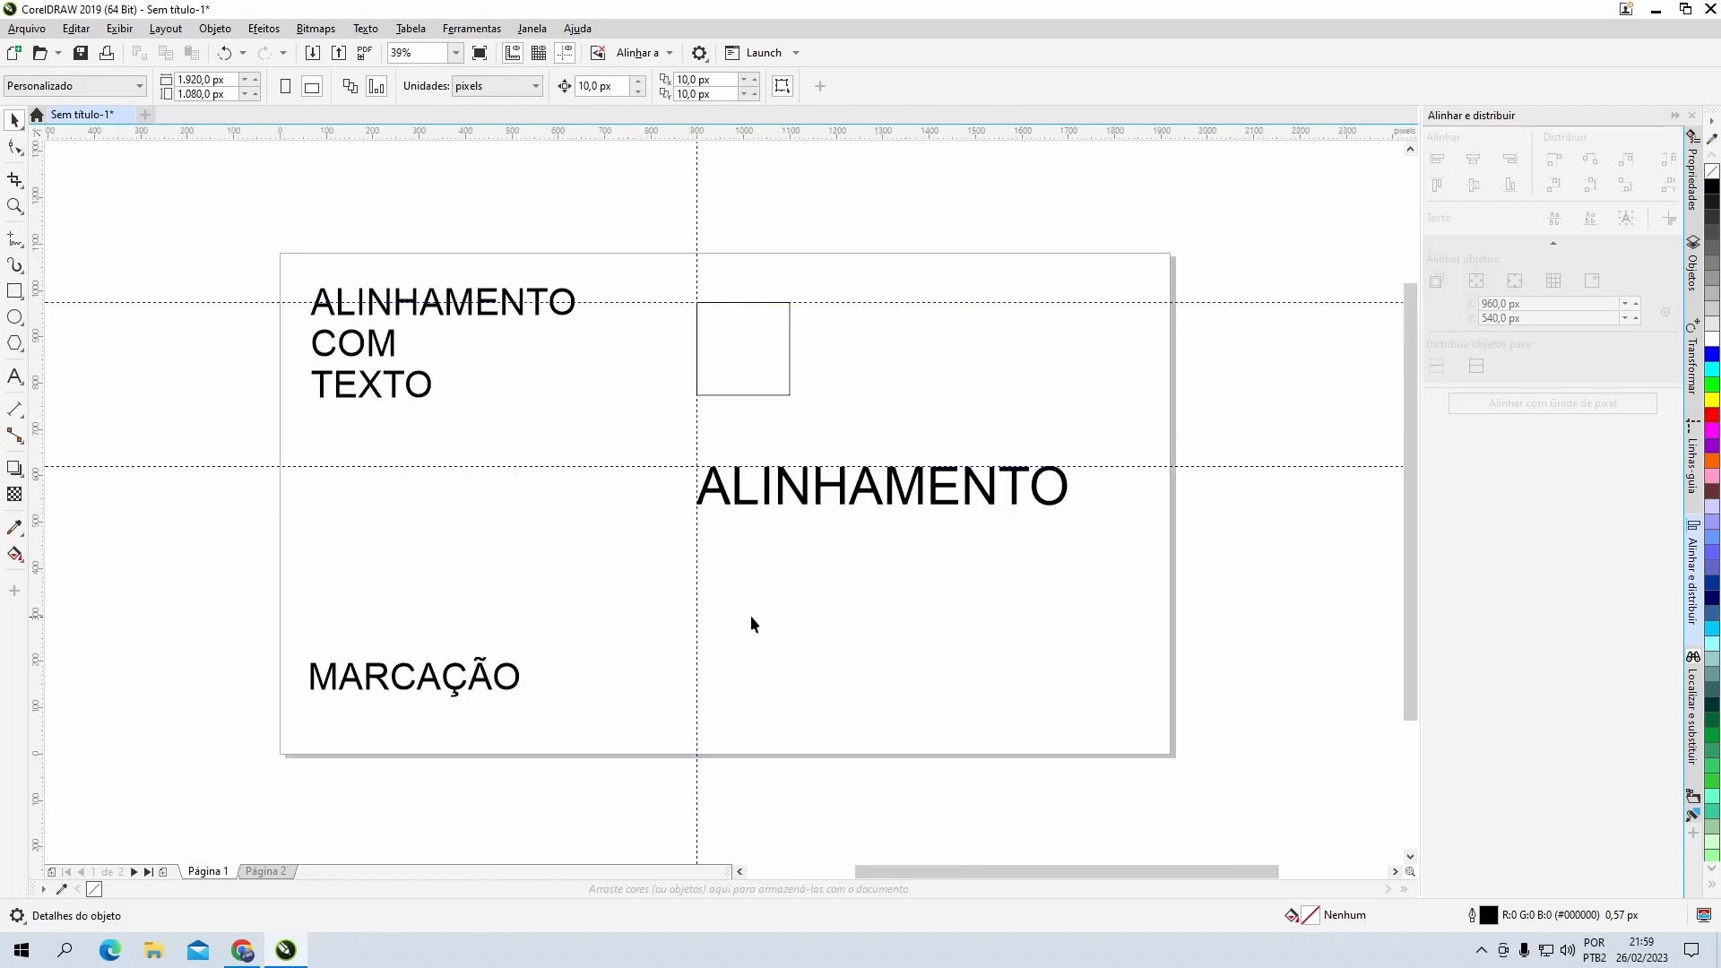